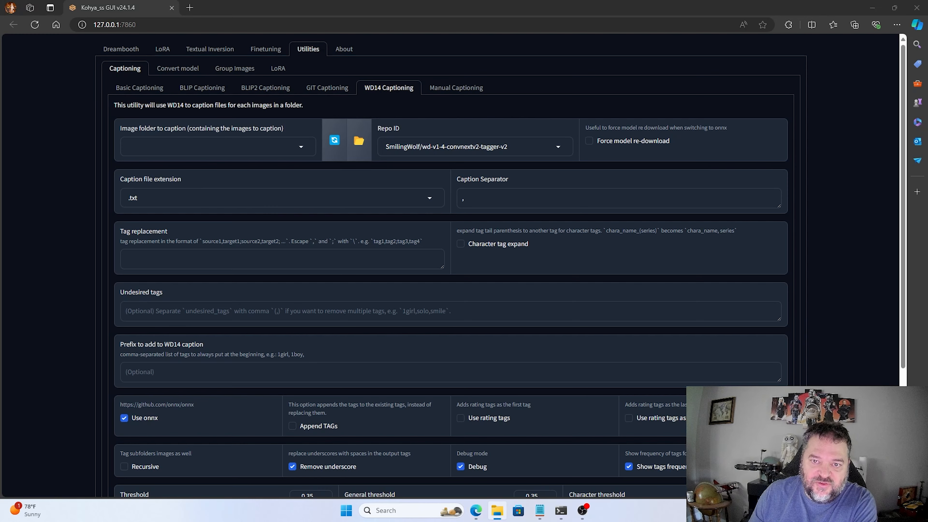
# Copy the path of the ImageTraining\TrainImages folder from File Explorer and set it as the image folder to caption in WD14 Captioning.
pyautogui.moveTo(0, 95); pyautogui.dragTo(460, 76)
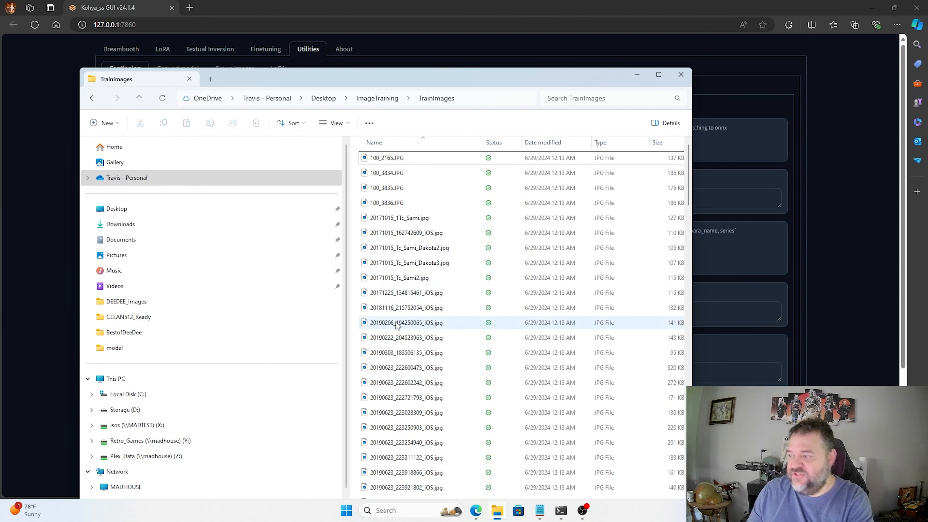
pyautogui.click(474, 100)
pyautogui.hotkey('ctrl', 'c')
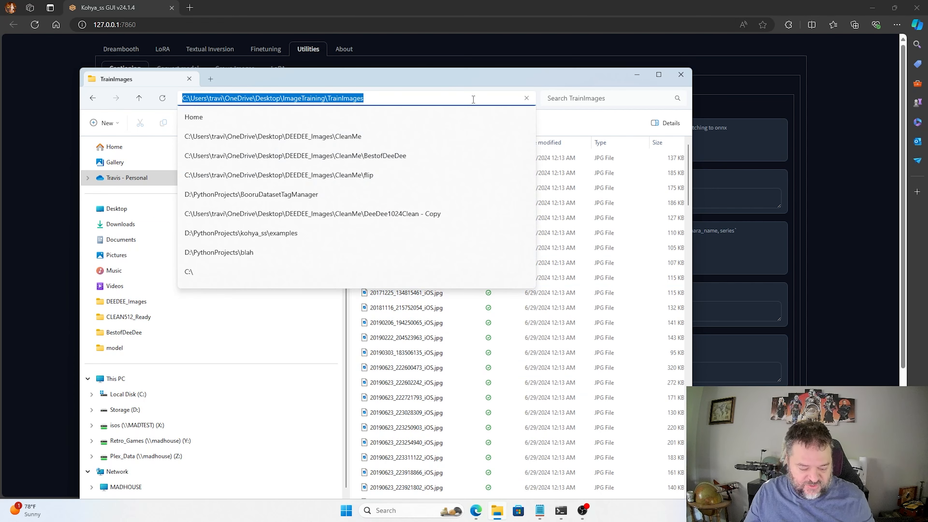
pyautogui.click(628, 73)
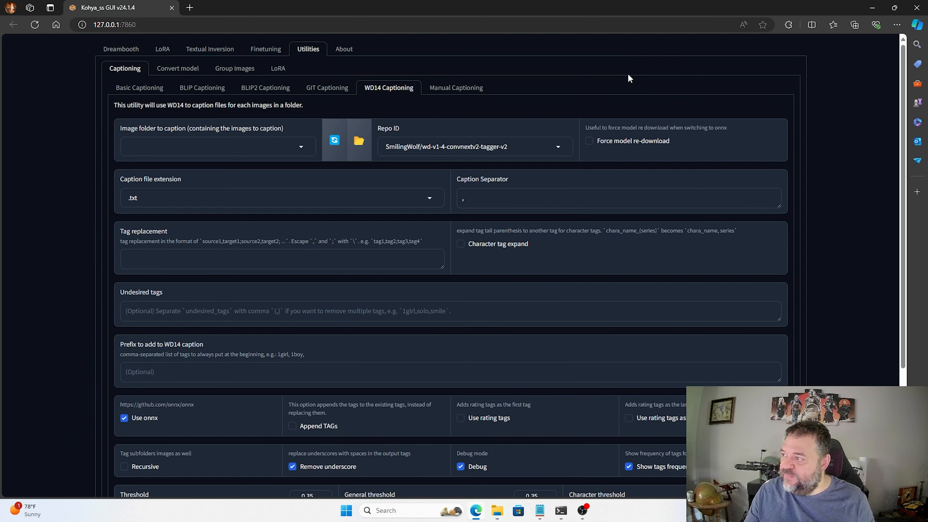
pyautogui.click(154, 143)
pyautogui.hotkey('ctrl', 'v')
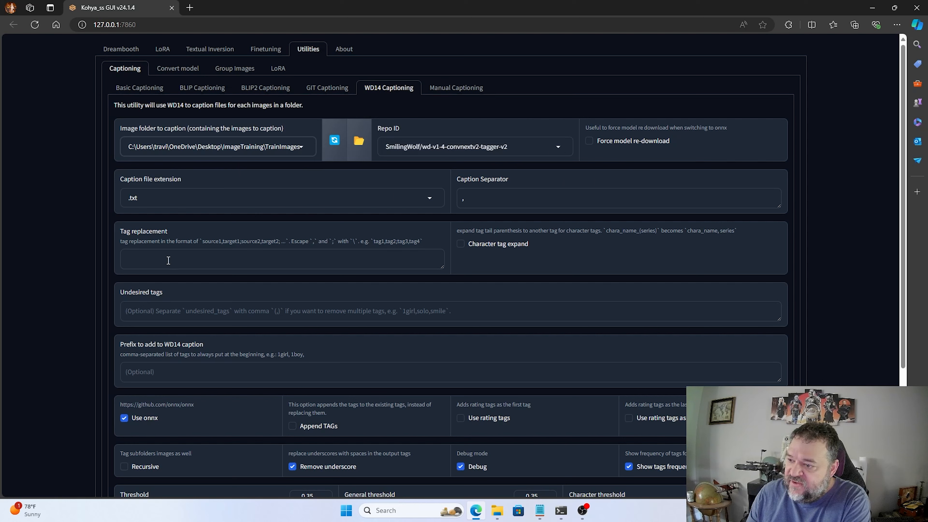
# Set the prefix to add to the WD14 captions to "madtc, man,".
pyautogui.click(161, 263)
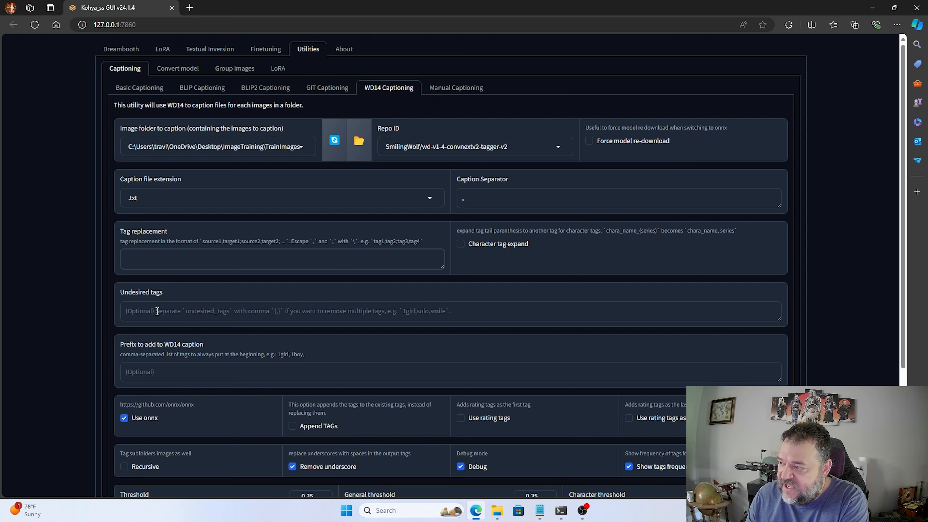
pyautogui.scroll(-4, 165, 346)
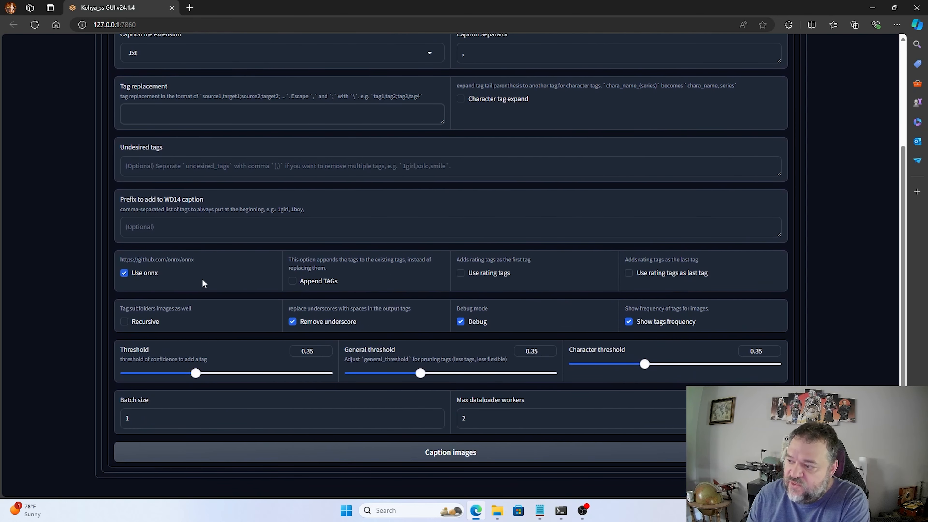
pyautogui.click(148, 227)
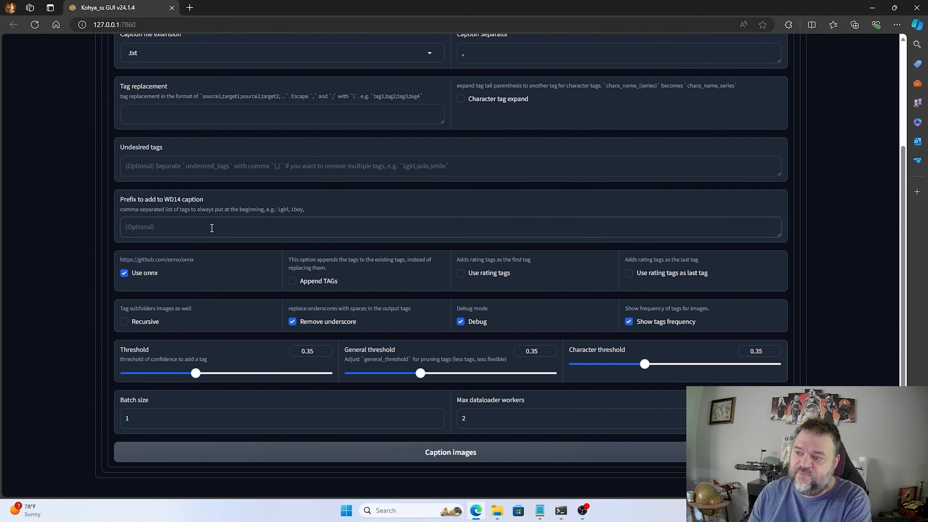
pyautogui.write('madtc')
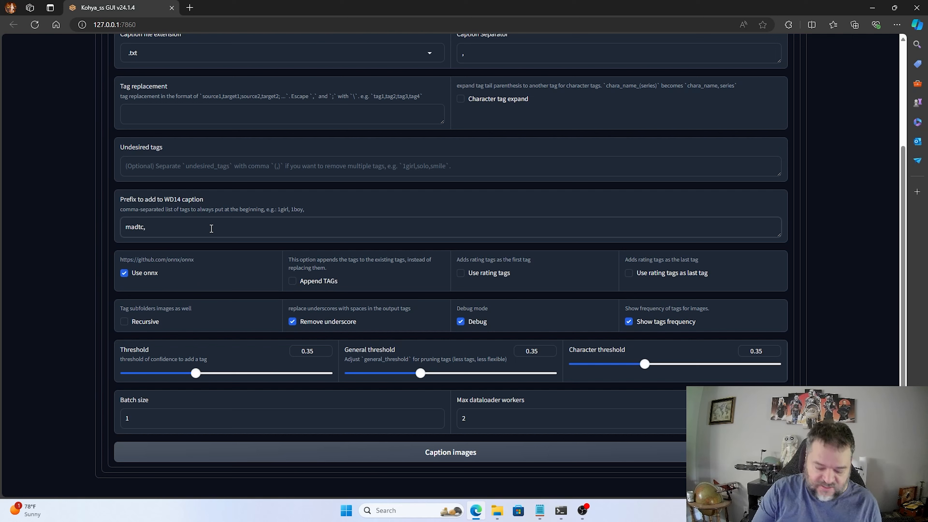
pyautogui.write(', ma')
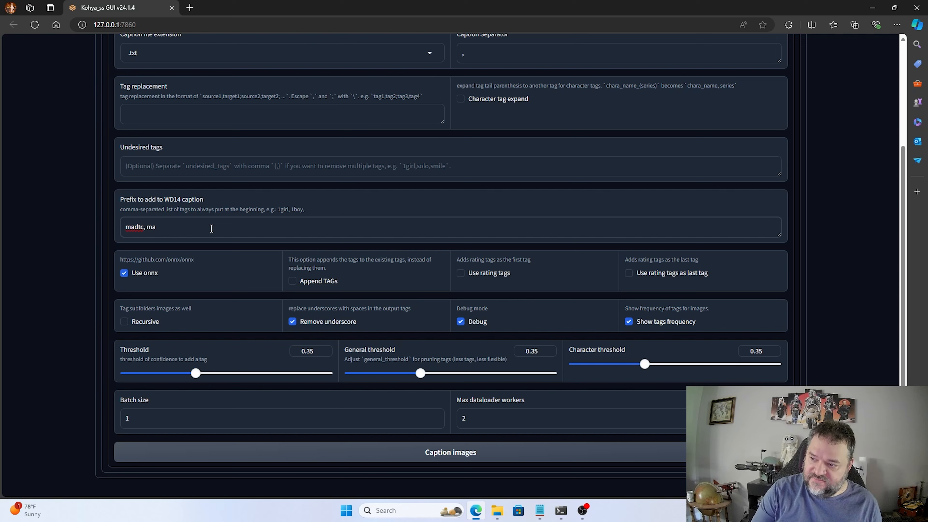
pyautogui.write('n,')
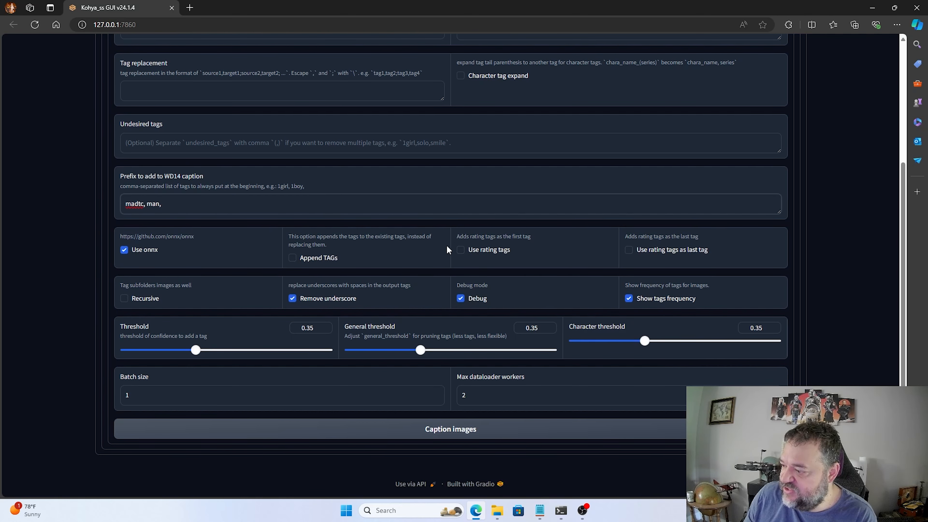
# Check the remaining WD14 settings, caption the images, and bring the Kohya console window into view.
pyautogui.scroll(-1, 445, 252)
pyautogui.scroll(5, 444, 251)
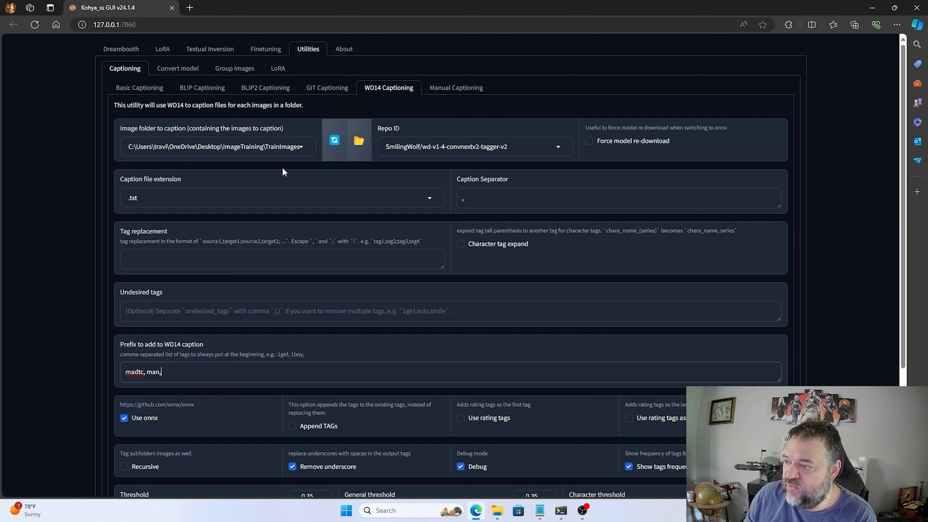
pyautogui.scroll(-5, 277, 184)
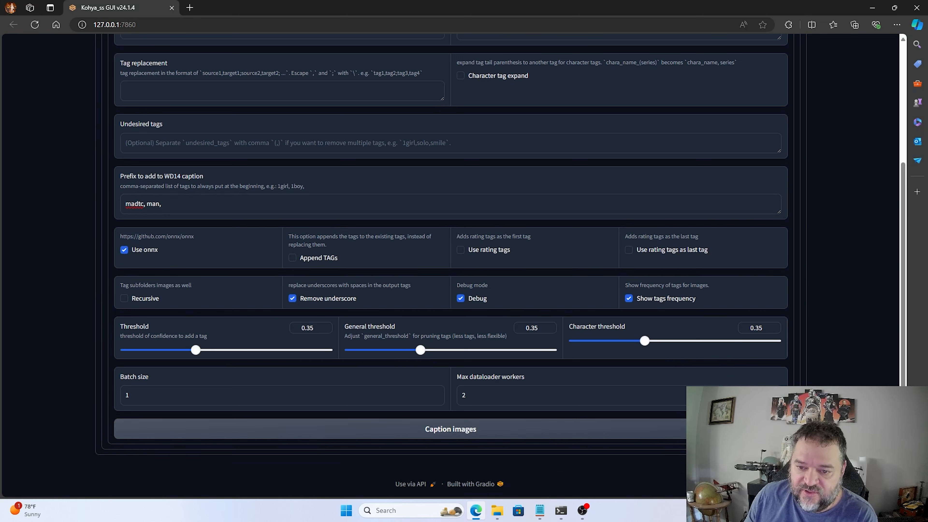
pyautogui.hotkey('alt', 'Tab')
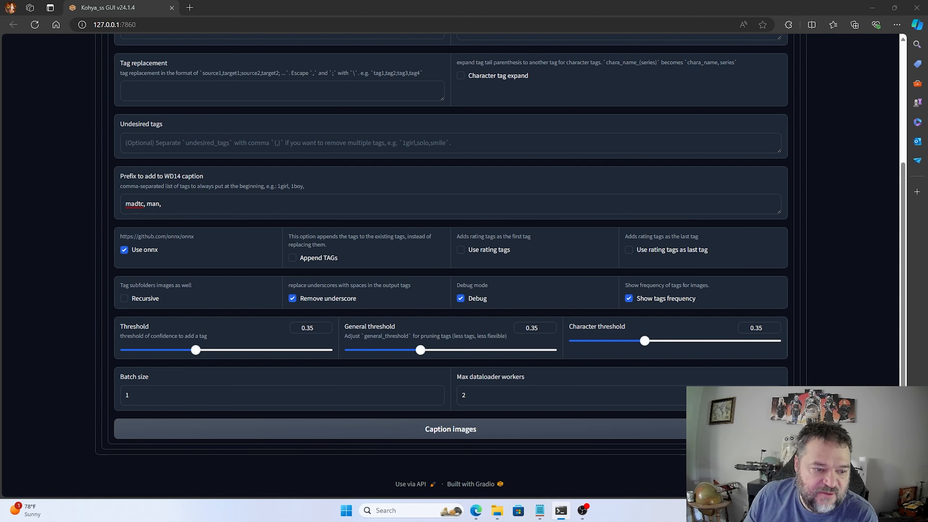
pyautogui.moveTo(0, 83); pyautogui.dragTo(318, 74)
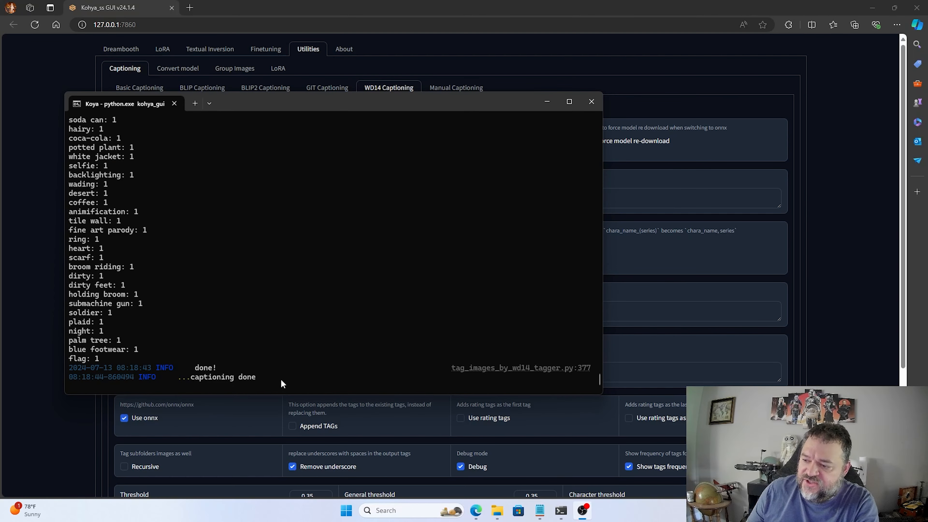
# Examine the list of tag frequencies that the captioning run printed in the console.
pyautogui.scroll(20, 139, 341)
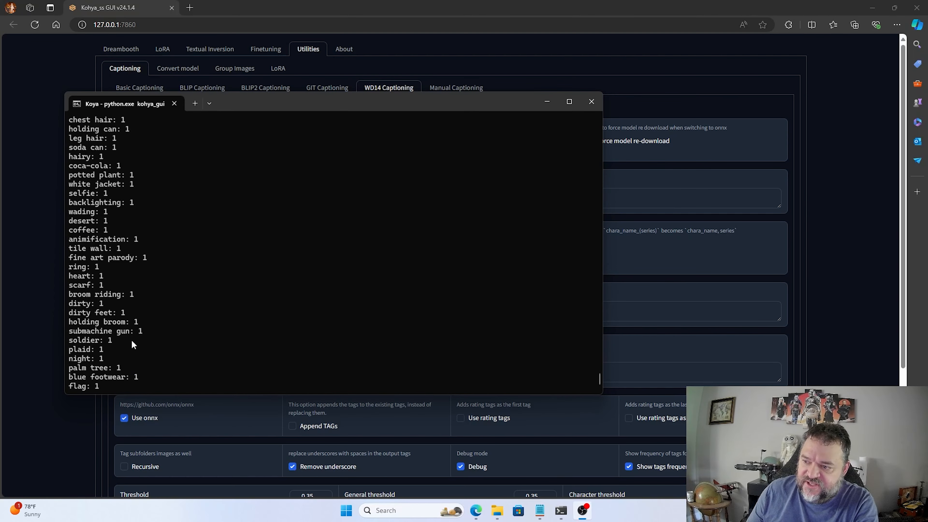
pyautogui.scroll(20, 114, 256)
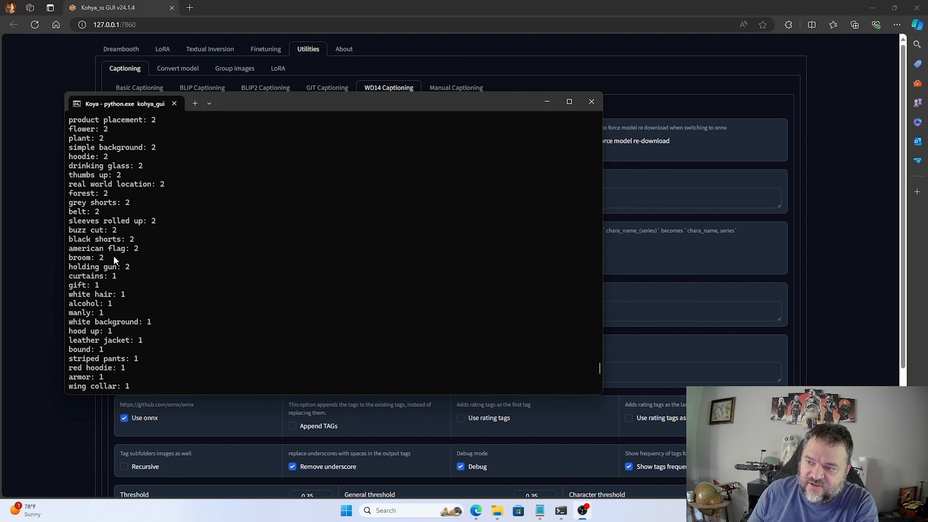
pyautogui.scroll(20, 113, 258)
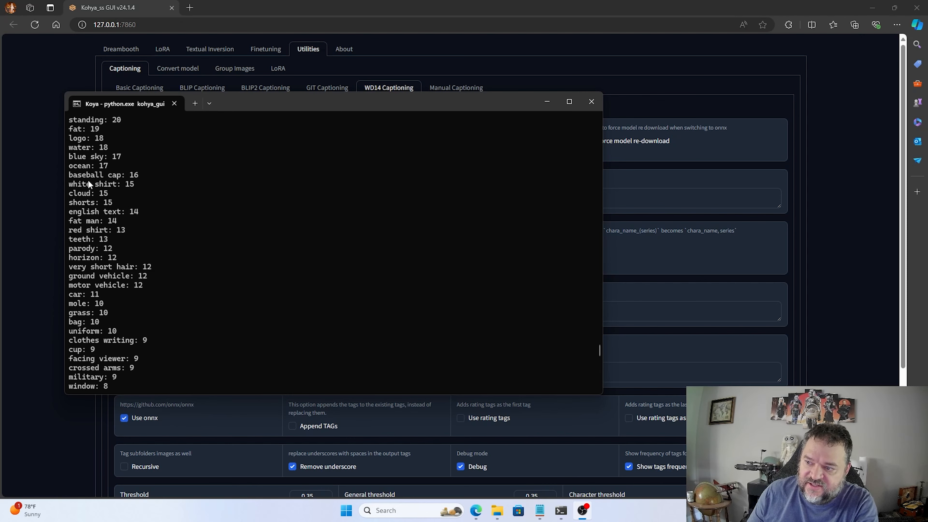
pyautogui.scroll(9, 153, 270)
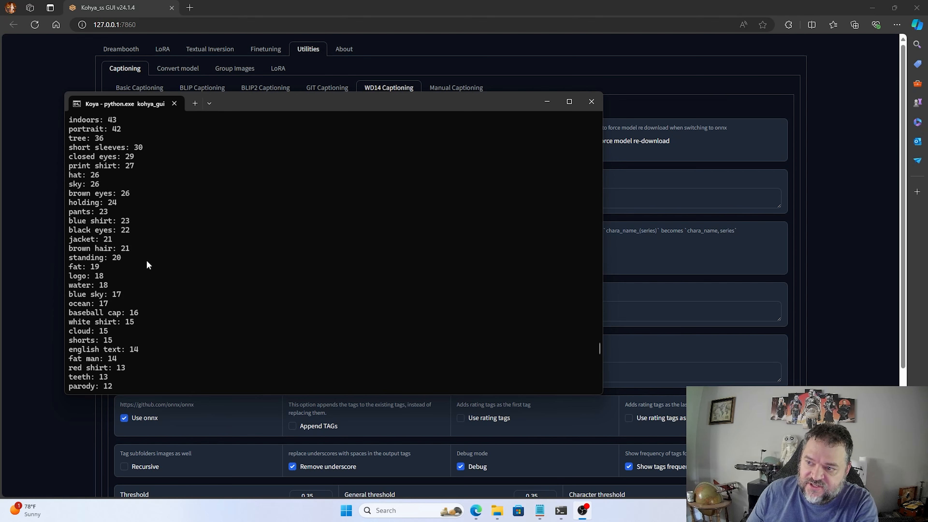
pyautogui.scroll(4, 142, 181)
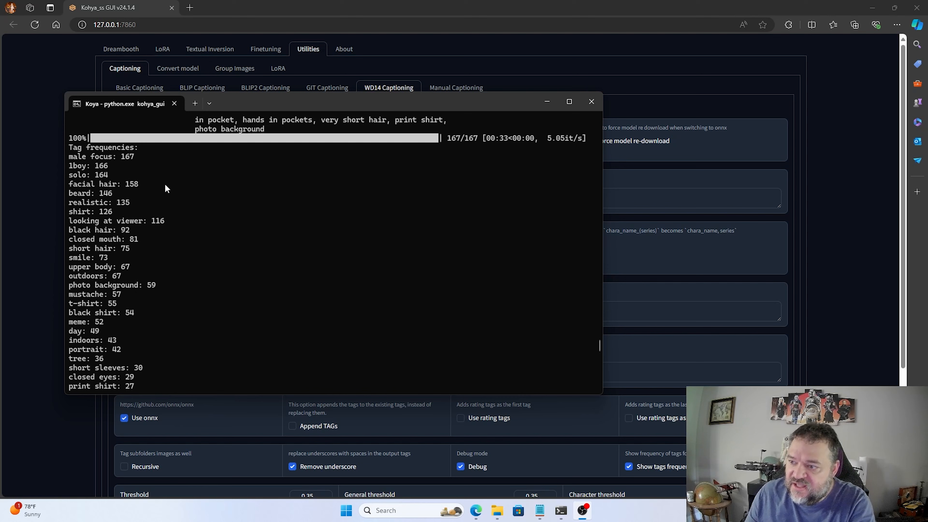
pyautogui.scroll(-20, 285, 212)
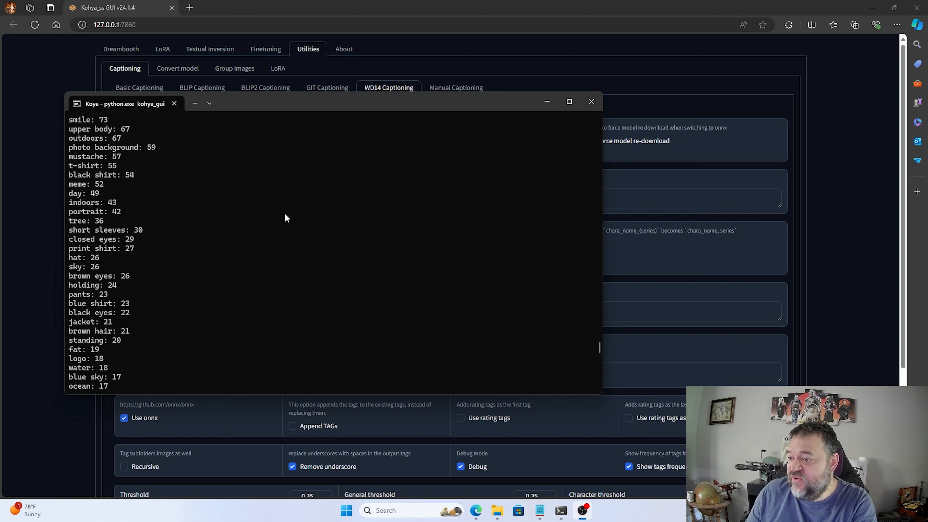
pyautogui.scroll(-20, 271, 252)
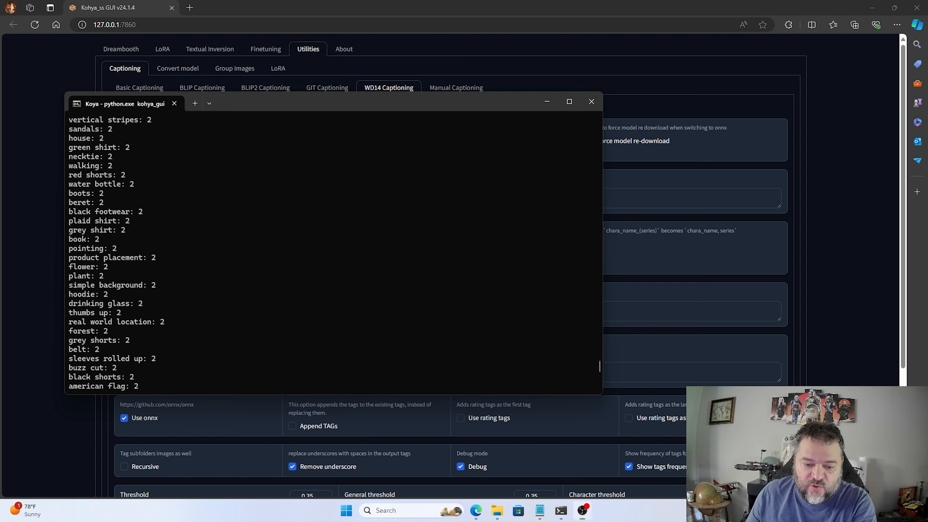
# Switch to the TrainImages folder, open the caption file 100_2165.txt, and enlarge its text to 200% for reading.
pyautogui.hotkey('alt', 'Tab')
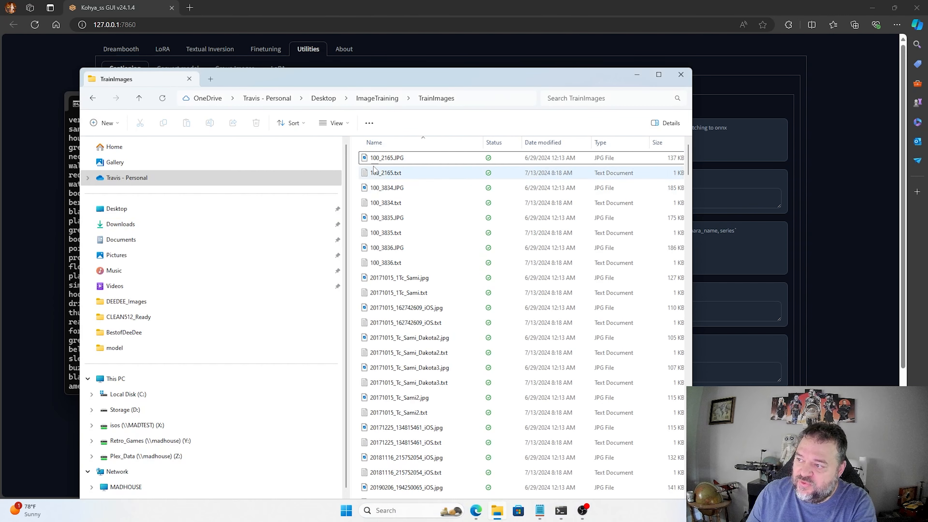
pyautogui.click(386, 176)
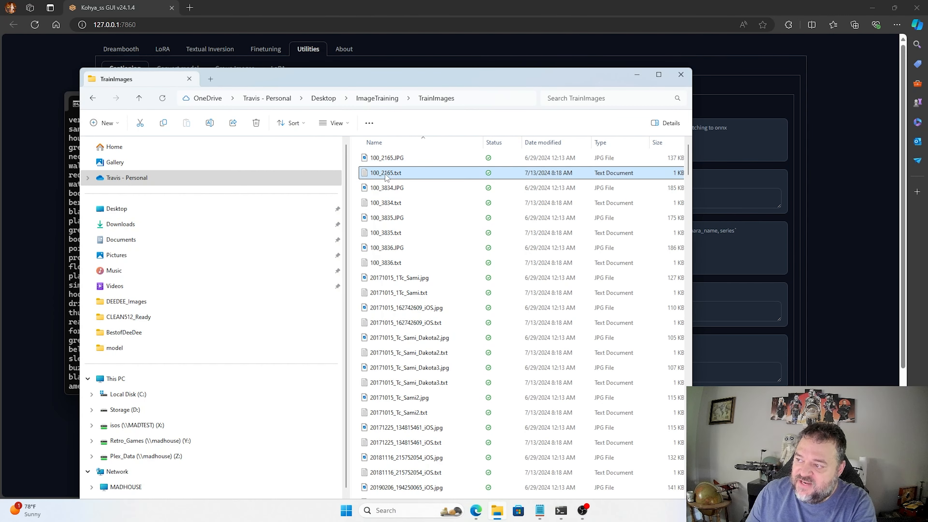
pyautogui.doubleClick(385, 173)
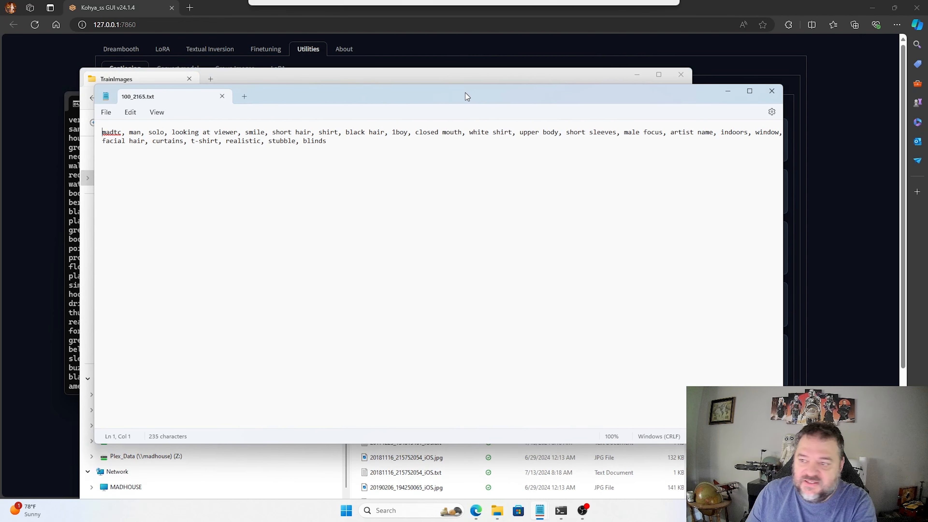
pyautogui.keyDown('ctrl'); pyautogui.scroll(7, 457, 325); pyautogui.keyUp('ctrl')
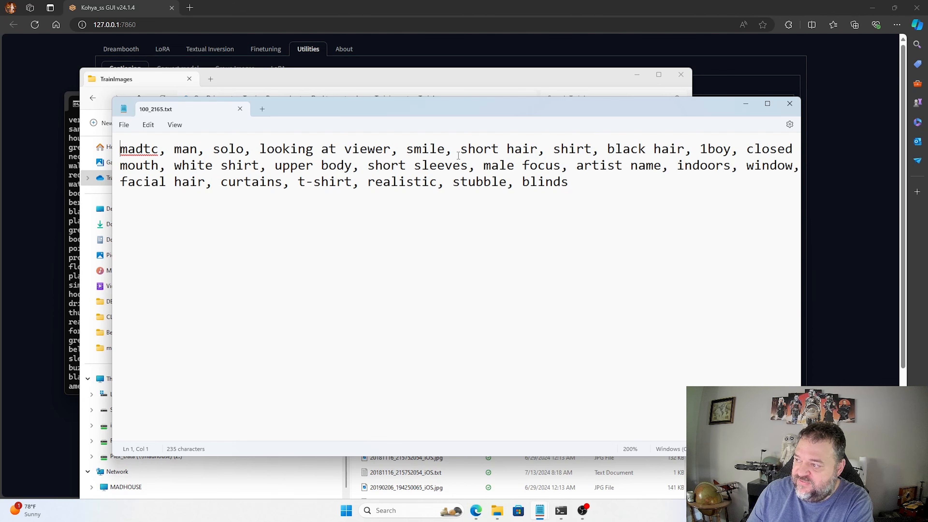
pyautogui.moveTo(392, 108); pyautogui.dragTo(394, 247)
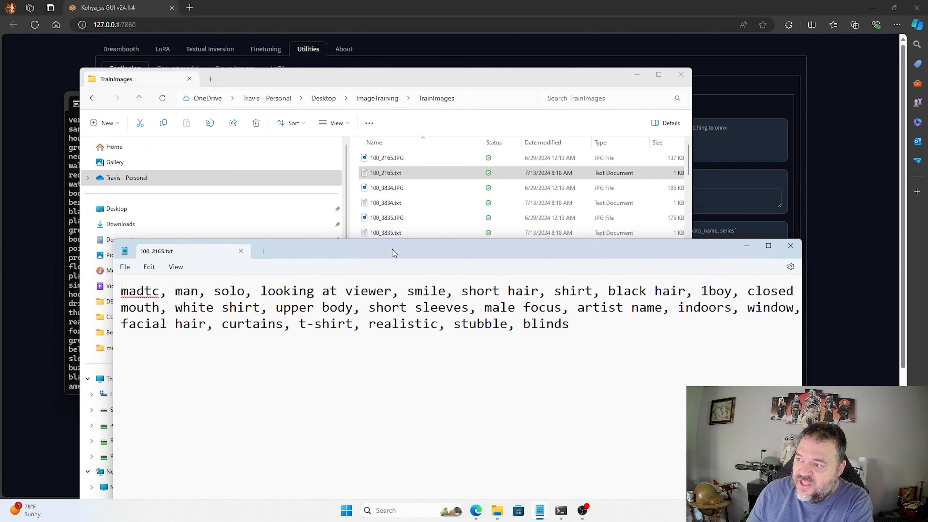
# View the matching photo 100_2165.JPG to compare it with its caption, and close the photo, caption file and folder windows.
pyautogui.click(383, 160)
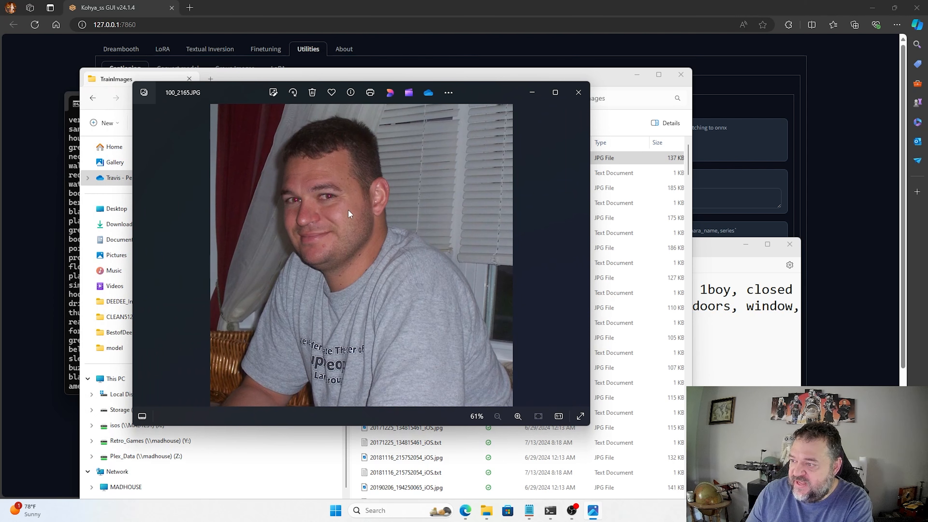
pyautogui.click(577, 94)
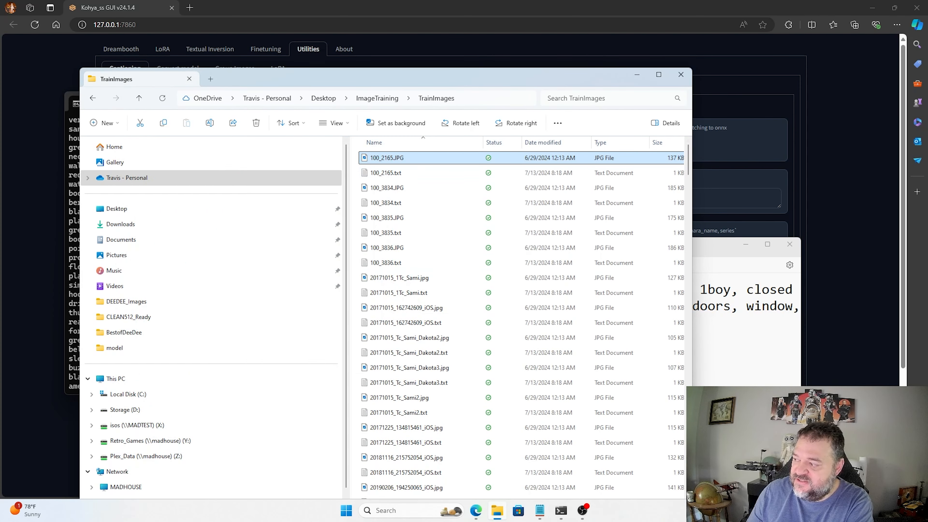
pyautogui.click(699, 322)
pyautogui.click(789, 244)
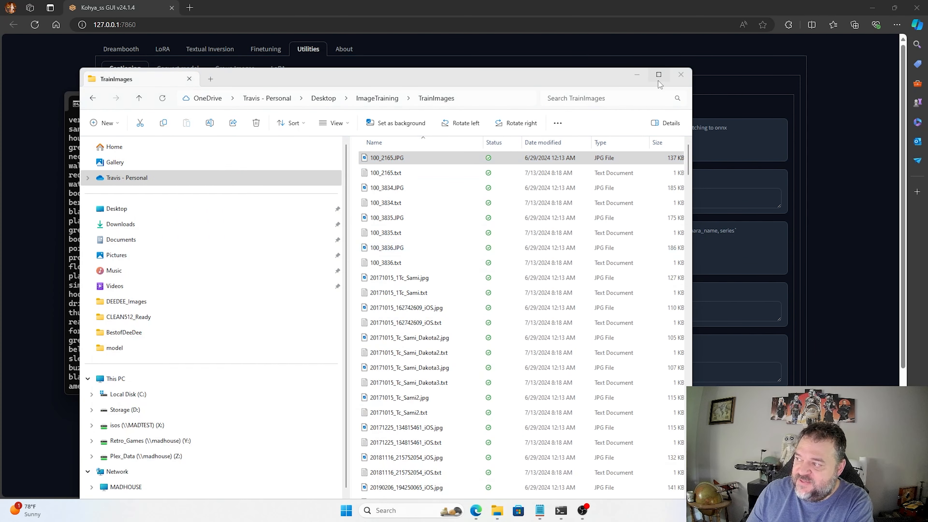
pyautogui.click(680, 74)
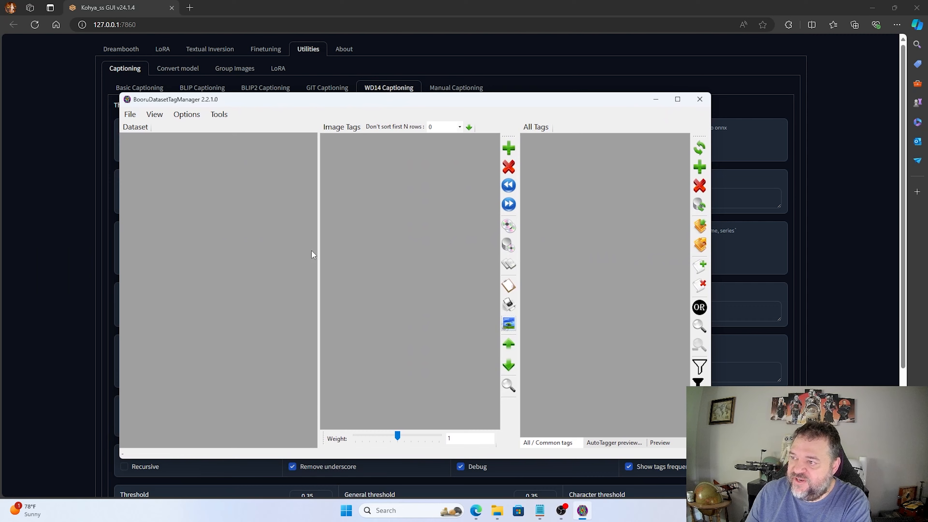
# Maximize the tag manager window and load the TrainImages folder from Desktop > ImageTraining as the dataset.
pyautogui.click(675, 101)
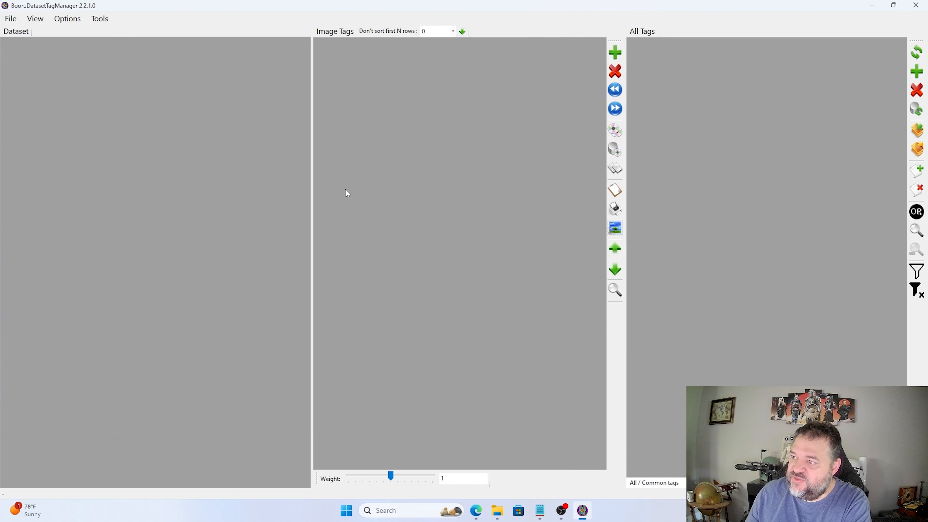
pyautogui.click(10, 19)
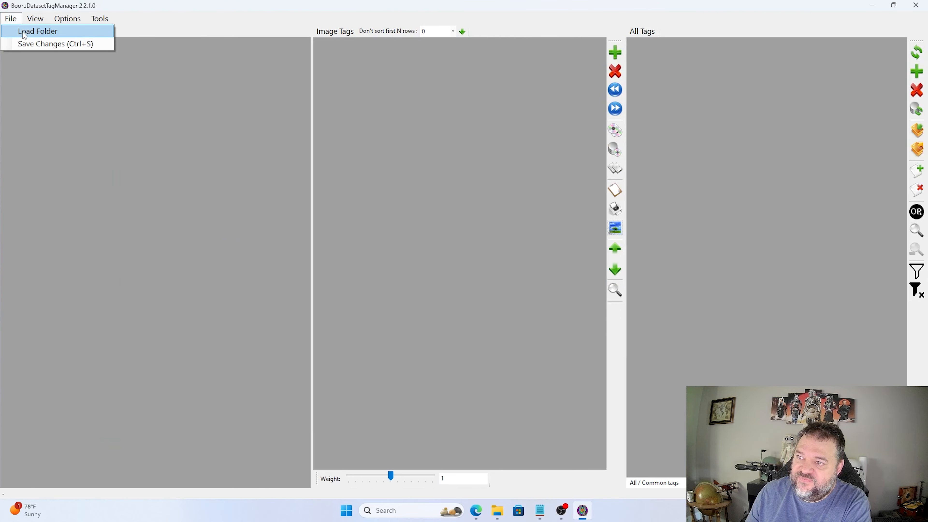
pyautogui.click(25, 35)
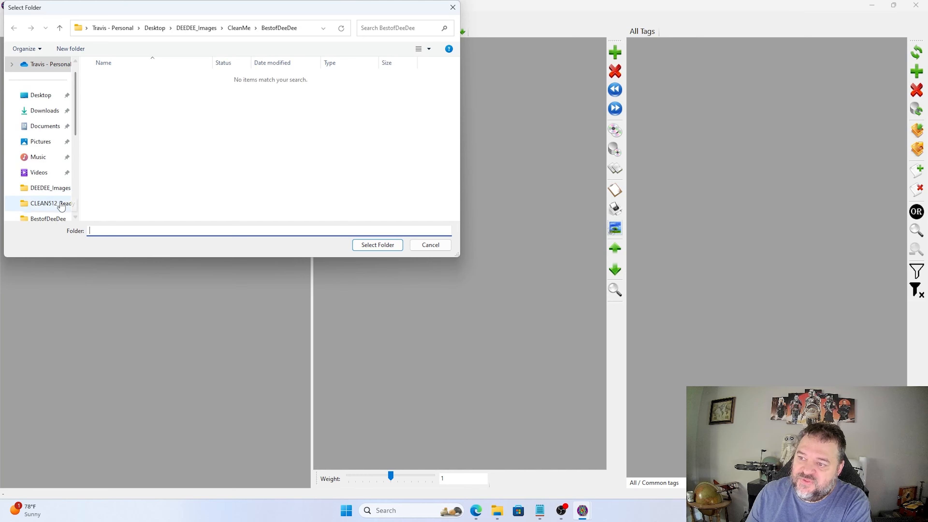
pyautogui.click(39, 101)
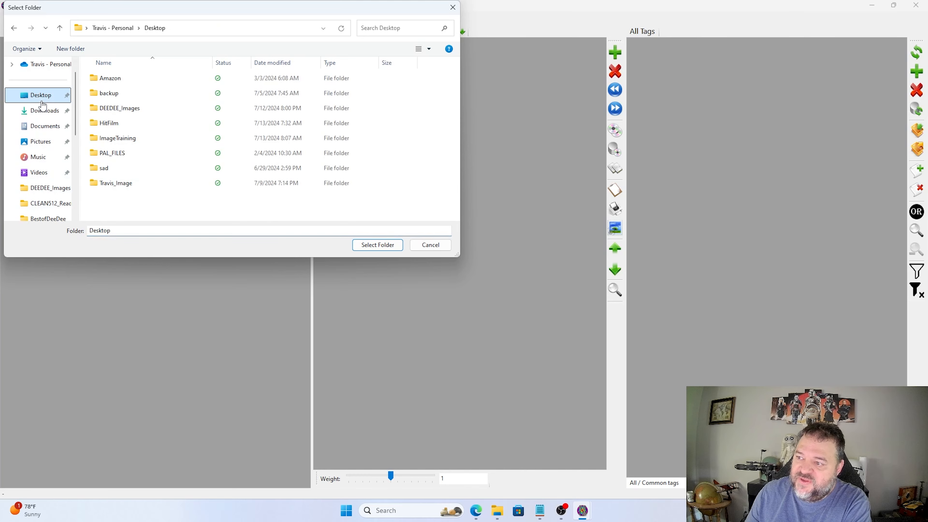
pyautogui.doubleClick(110, 184)
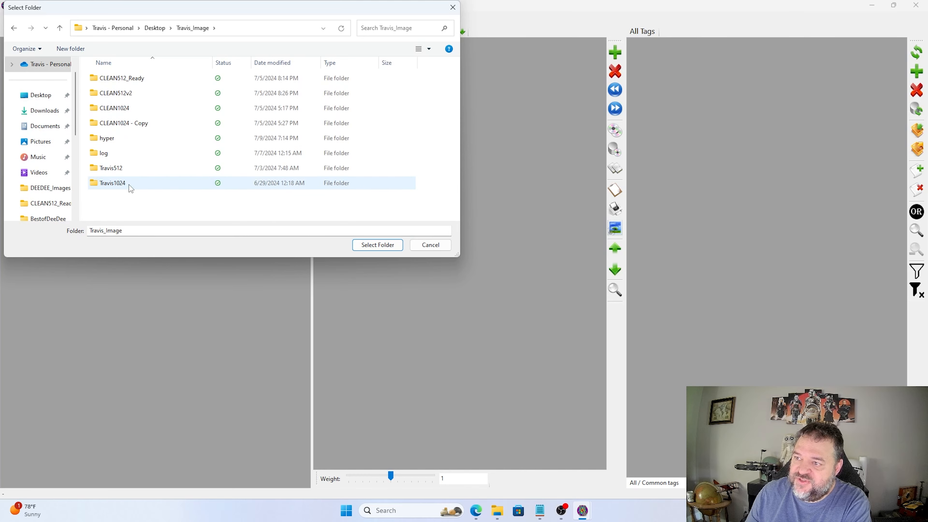
pyautogui.click(60, 29)
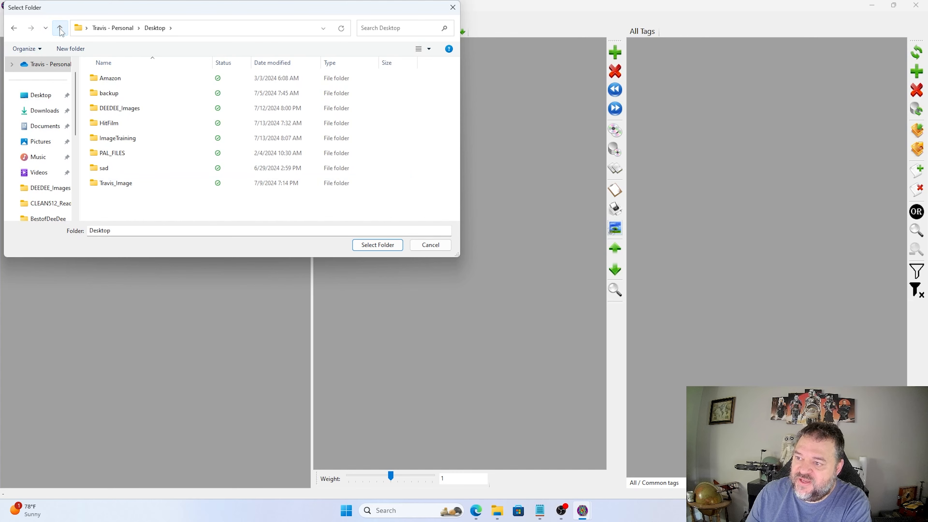
pyautogui.click(122, 142)
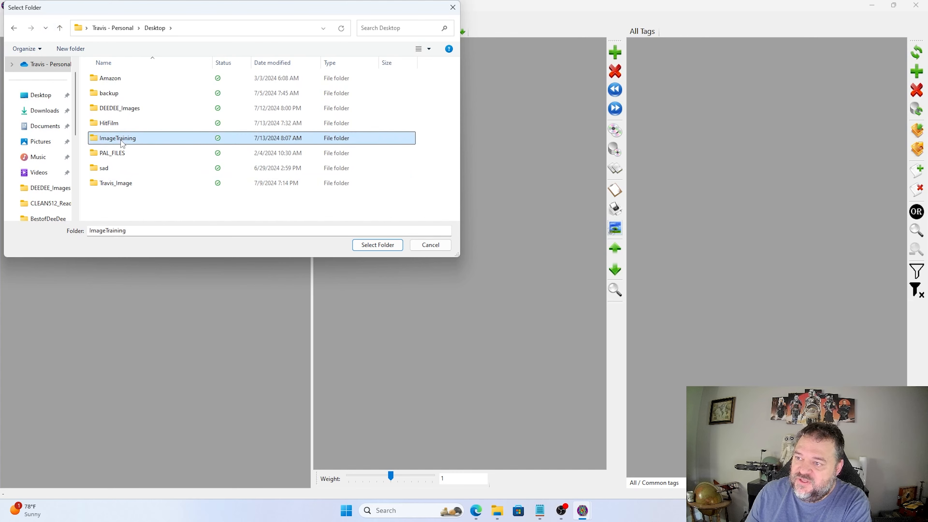
pyautogui.doubleClick(123, 142)
pyautogui.doubleClick(116, 79)
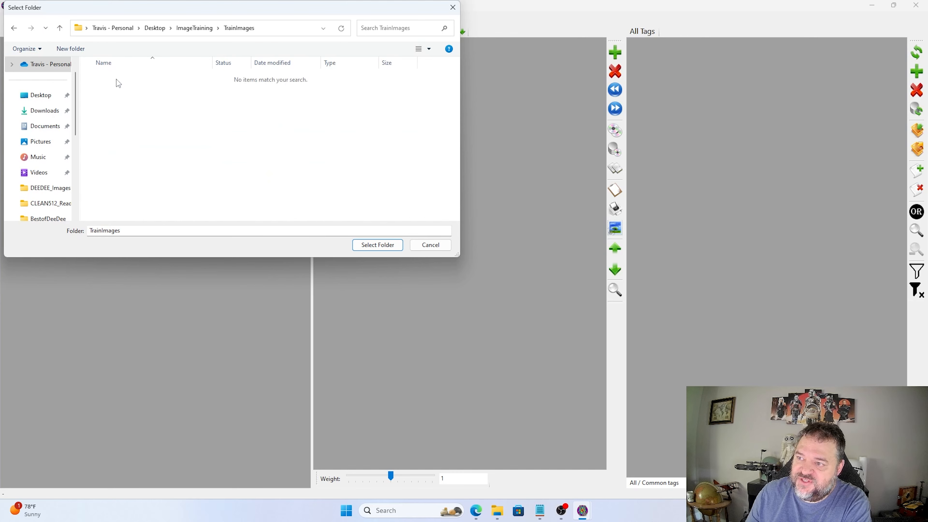
pyautogui.click(380, 244)
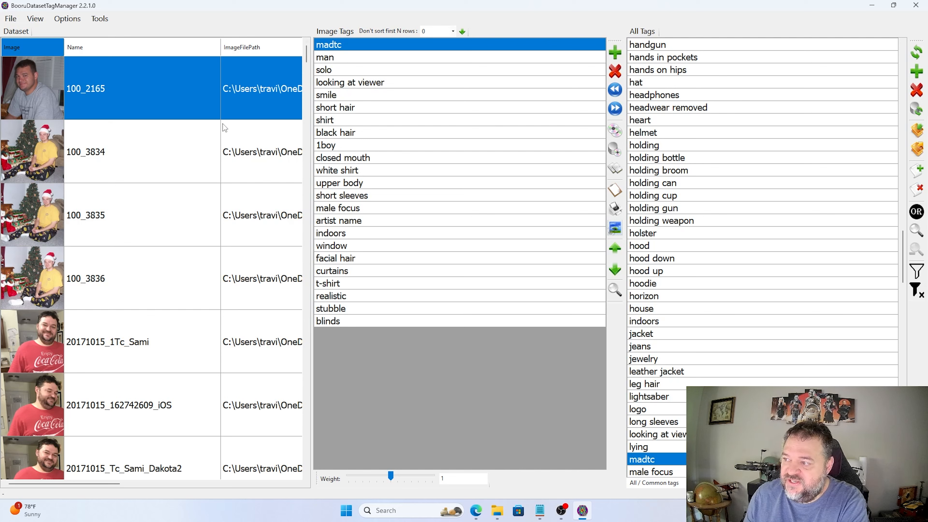
# For image 100_2165, change the tag "white shirt" to "gray shirt" and delete the tag "artist name".
pyautogui.click(330, 171)
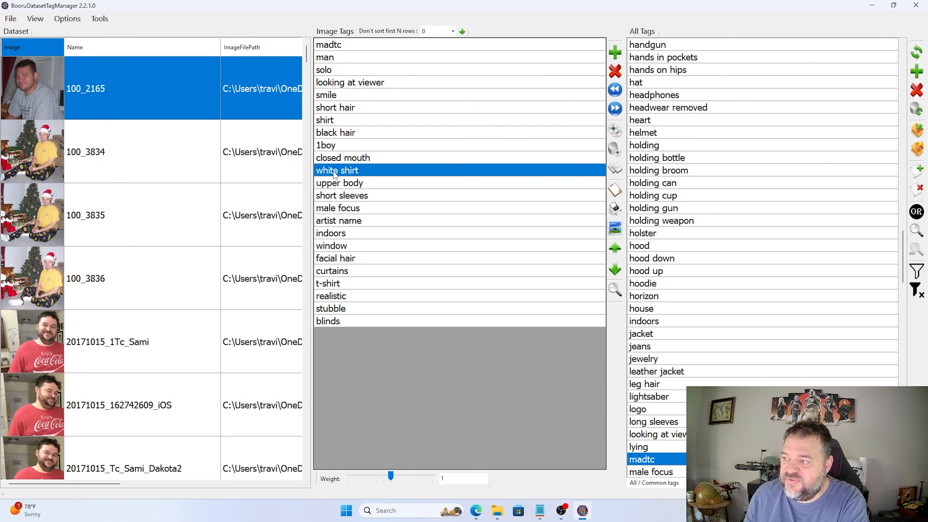
pyautogui.click(329, 171)
pyautogui.doubleClick(340, 170)
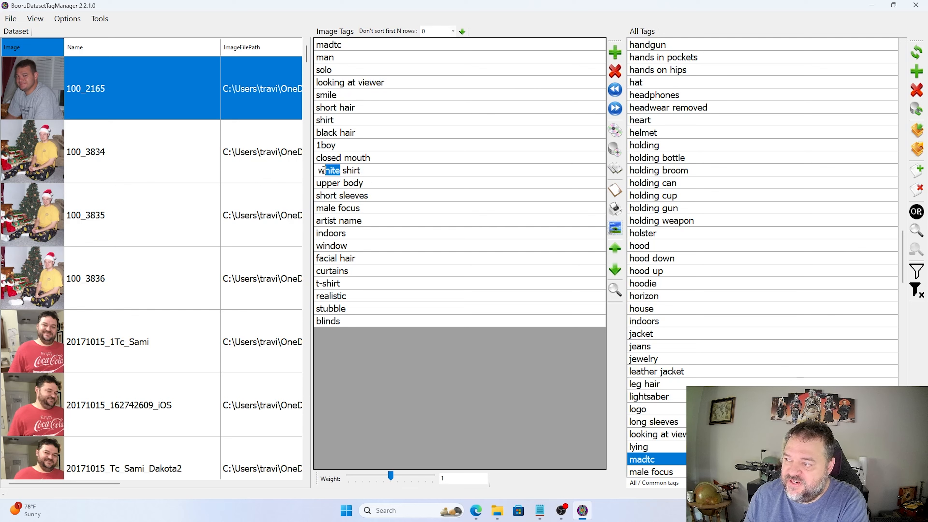
pyautogui.write('gray')
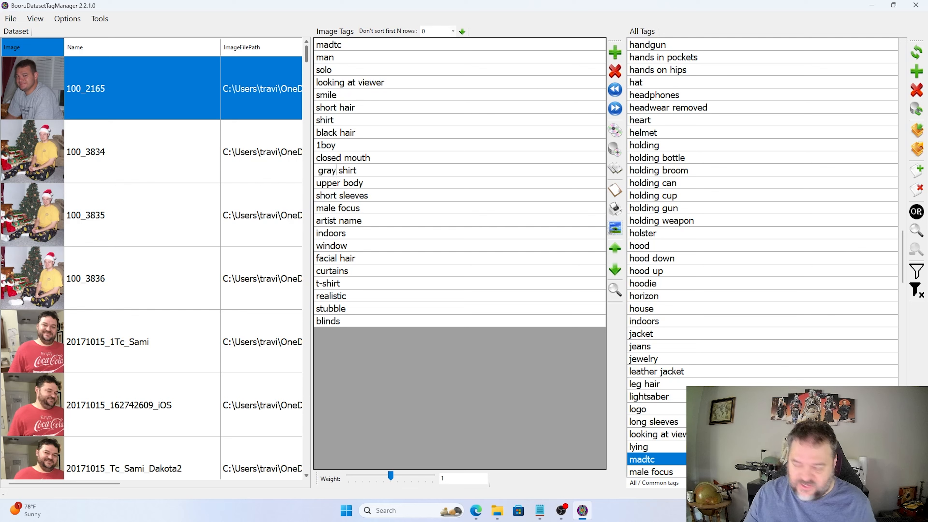
pyautogui.click(385, 198)
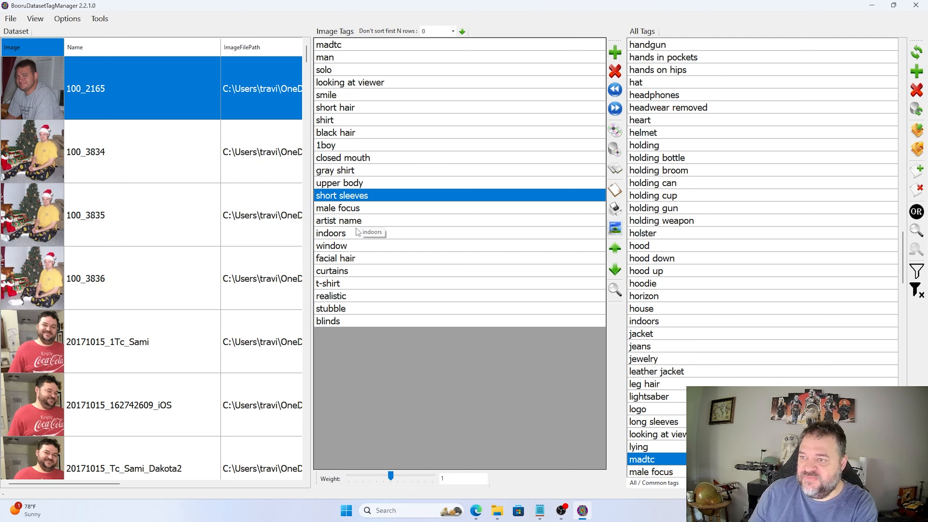
pyautogui.click(340, 224)
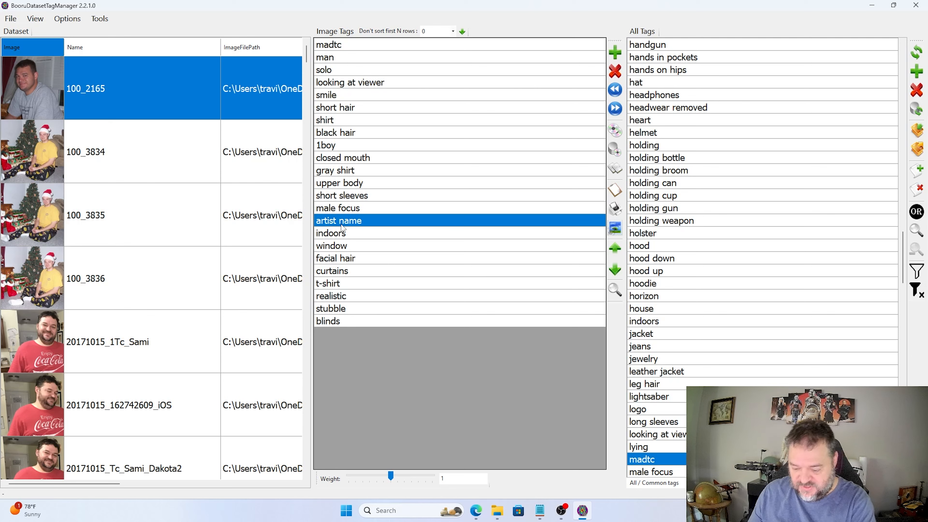
pyautogui.press('Delete')
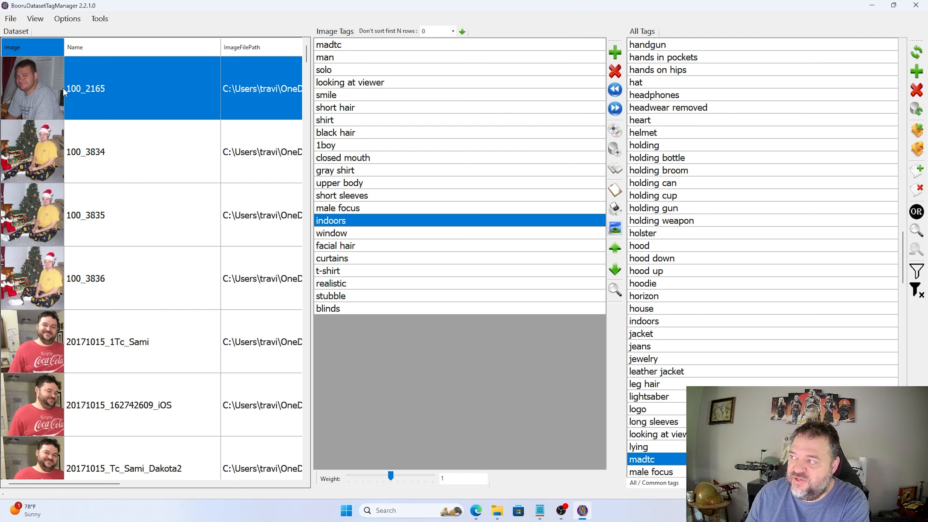
# Show the tags of image 100_3834 and examine the list of all dataset tags for unsuitable entries.
pyautogui.click(116, 161)
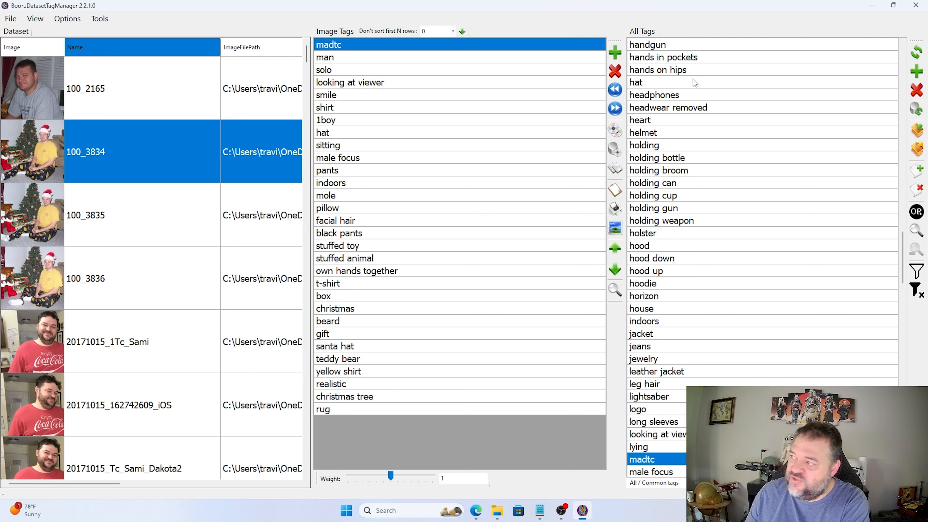
pyautogui.scroll(20, 712, 131)
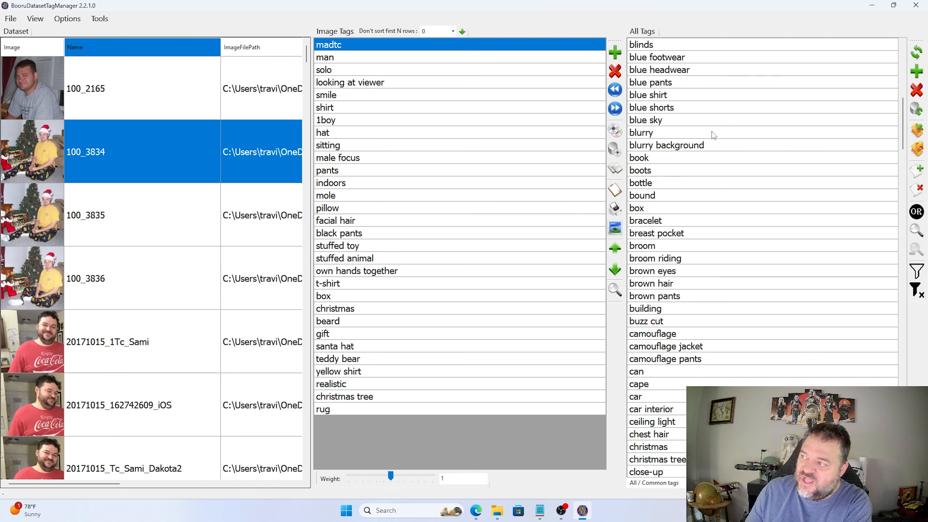
pyautogui.scroll(12, 713, 134)
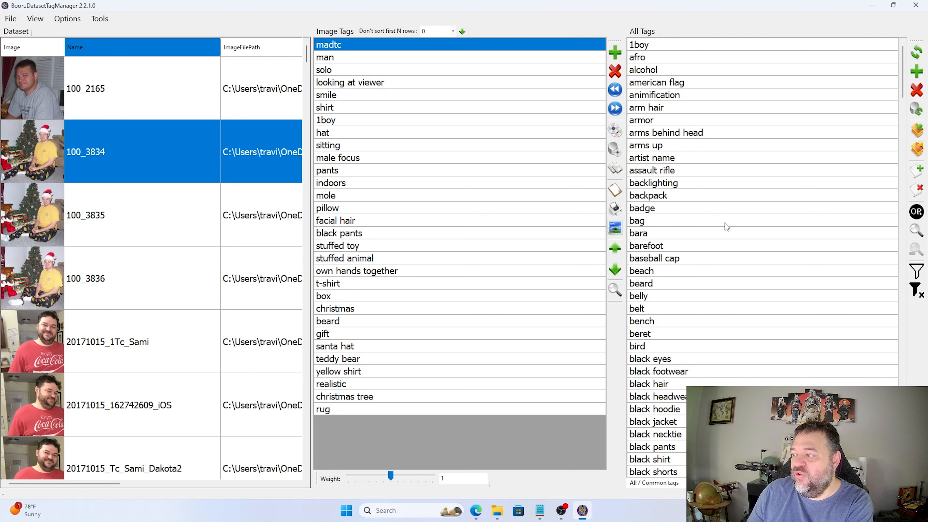
pyautogui.scroll(-6, 724, 223)
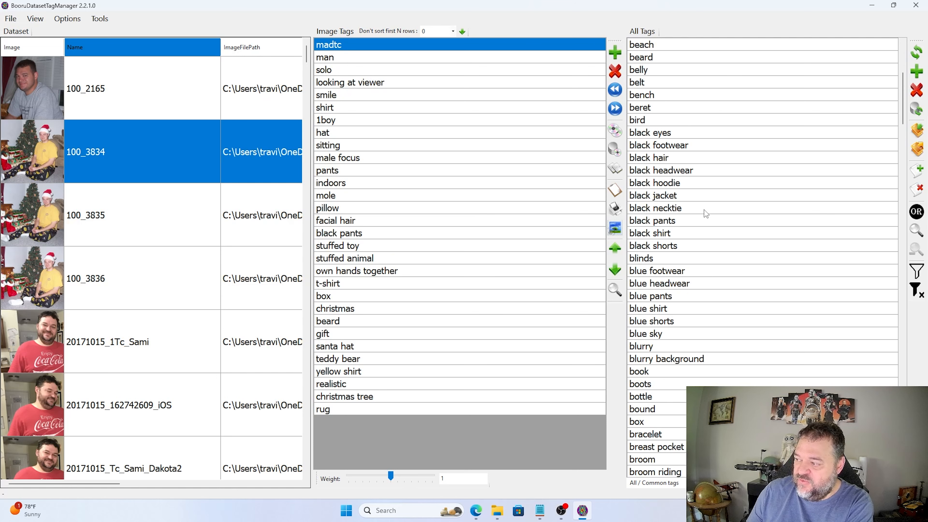
pyautogui.scroll(-5, 687, 219)
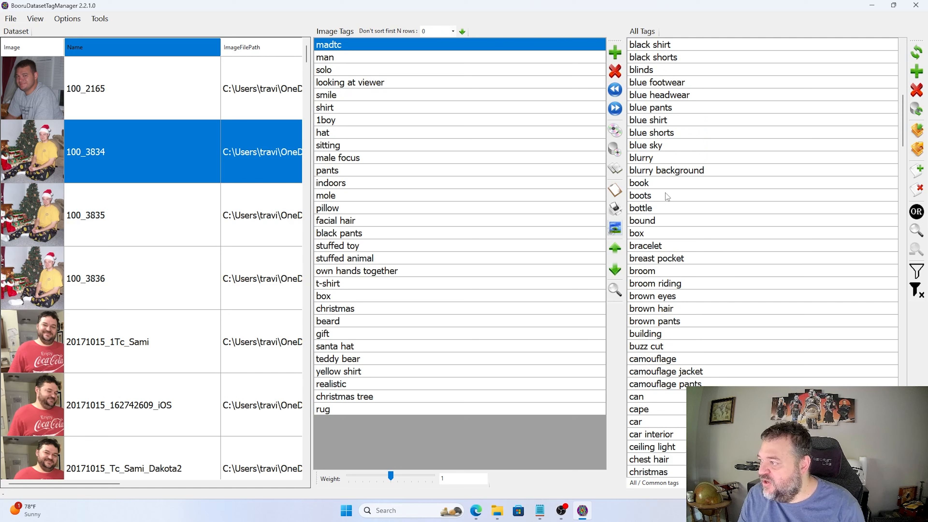
pyautogui.scroll(-1, 685, 281)
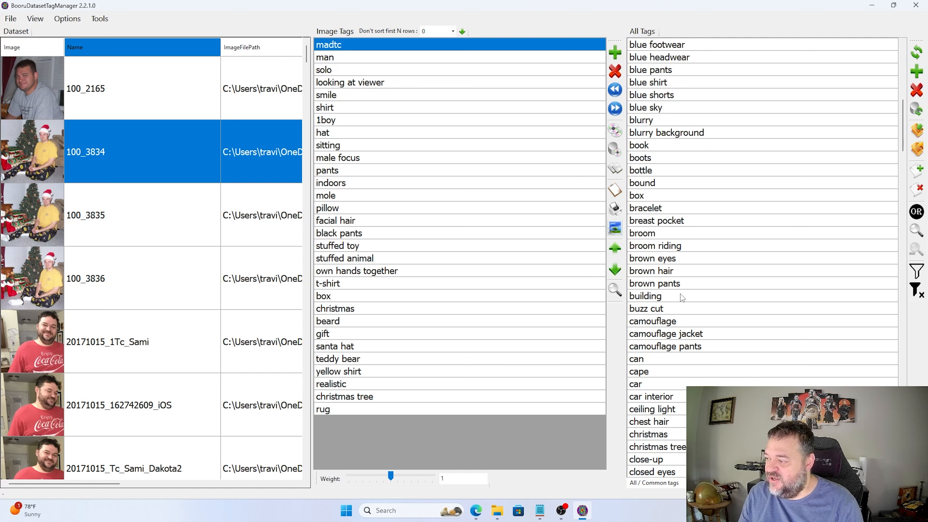
pyautogui.scroll(-3, 682, 297)
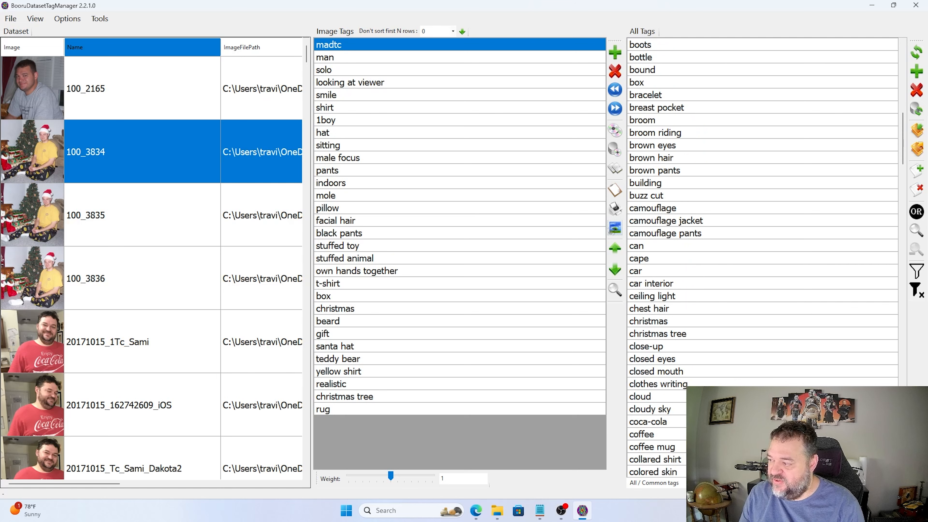
pyautogui.scroll(-2, 682, 426)
pyautogui.scroll(-3, 684, 376)
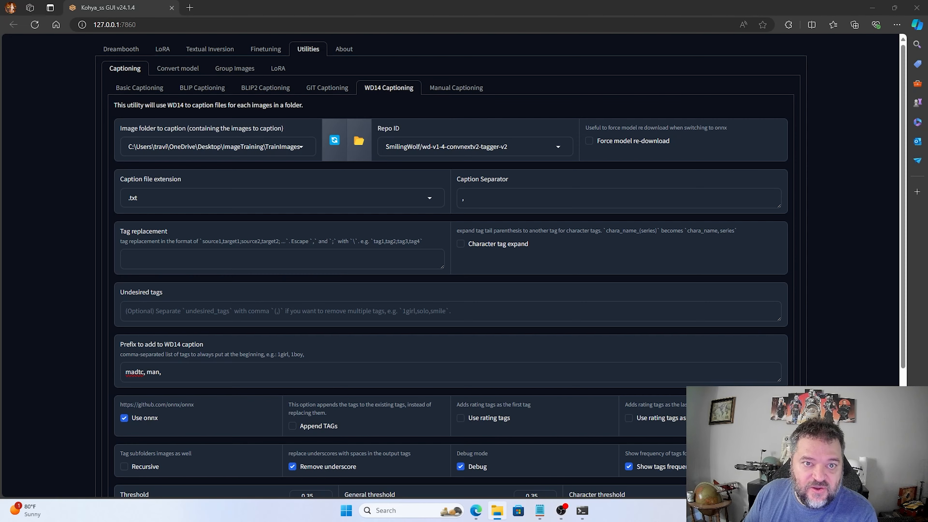
# Open 100_2165.txt from the TrainImages folder to check the edited shirt tag, and close the file and folder.
pyautogui.moveTo(0, 47); pyautogui.dragTo(368, 39)
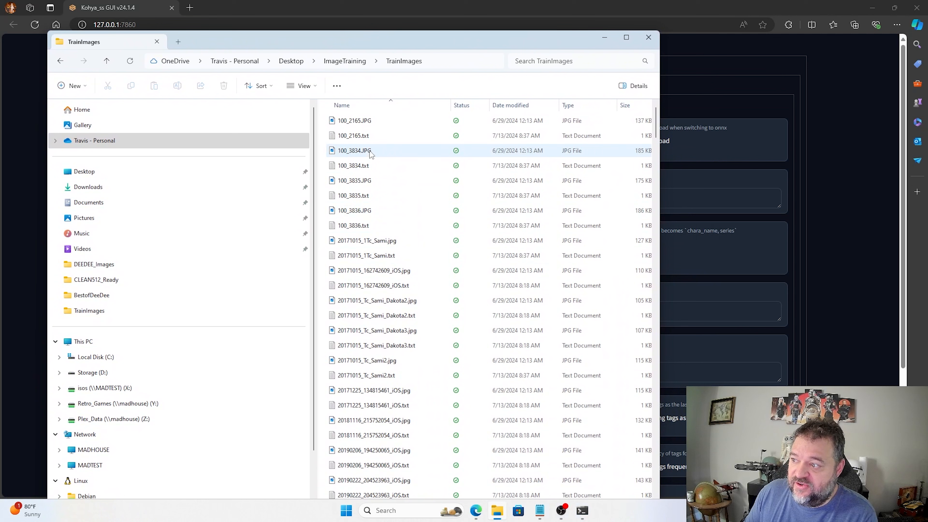
pyautogui.click(360, 136)
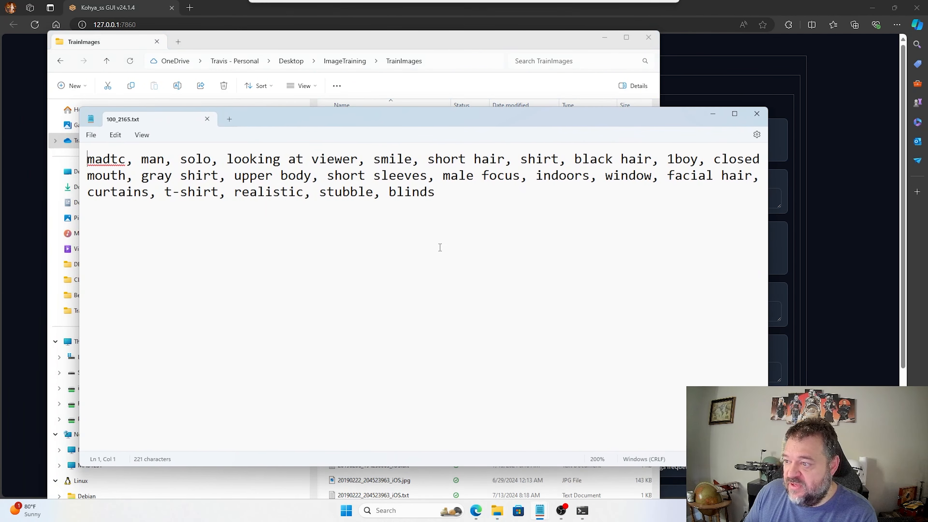
pyautogui.click(136, 178)
pyautogui.moveTo(136, 178); pyautogui.dragTo(189, 182)
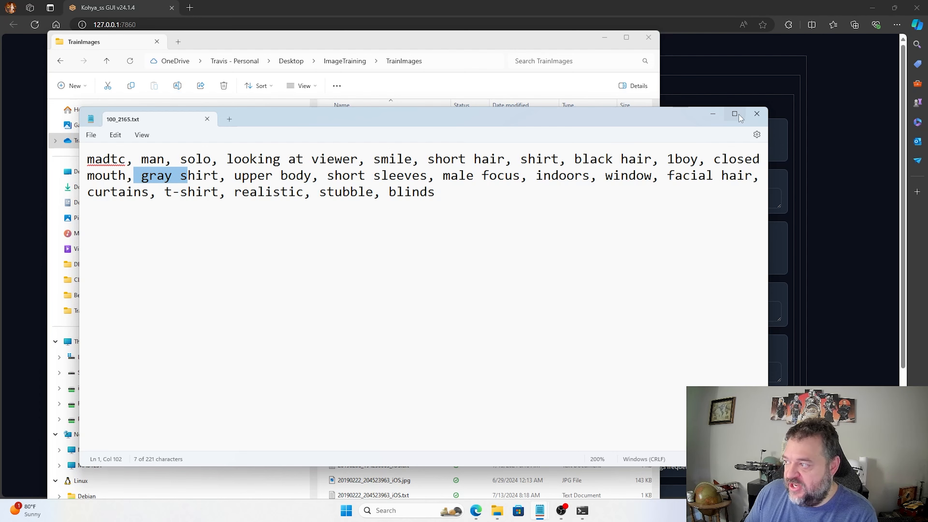
pyautogui.click(757, 114)
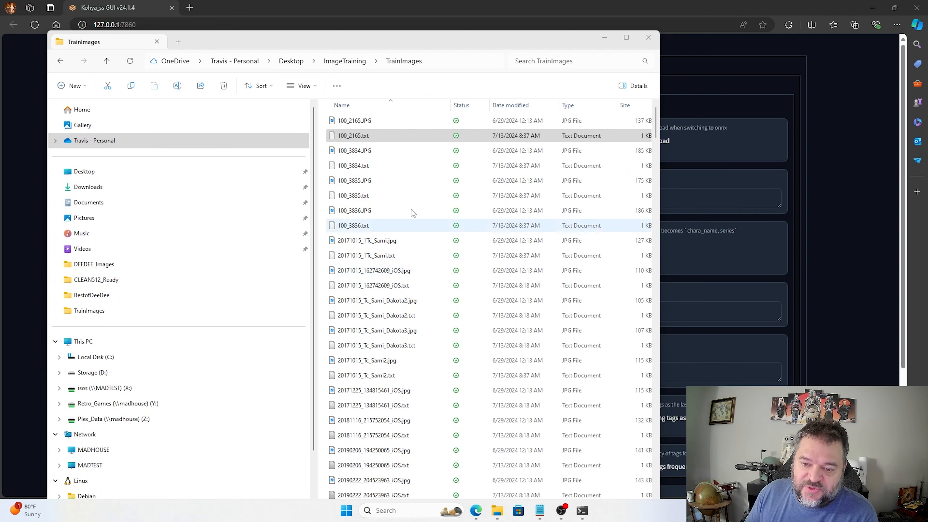
pyautogui.click(648, 39)
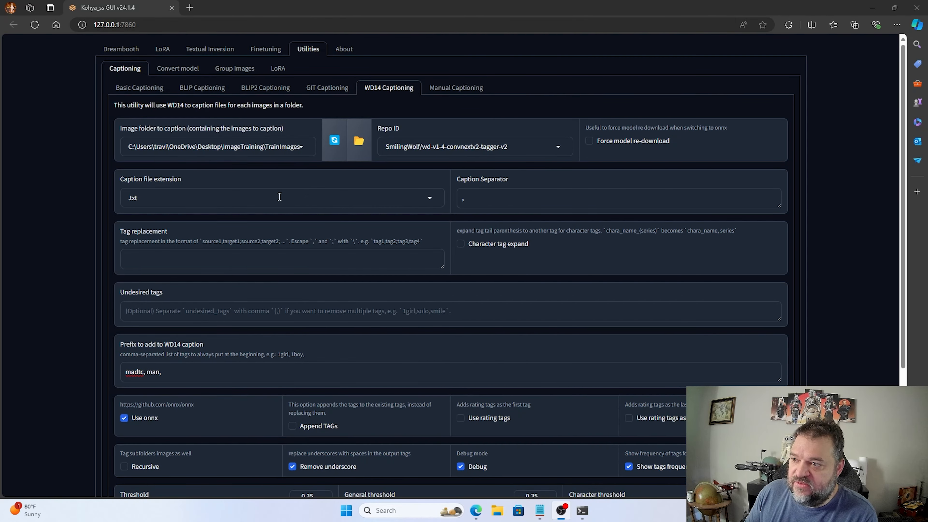
# Switch Kohya_ss to LoRA training, review the Accelerate launch settings, and collapse them again.
pyautogui.click(164, 50)
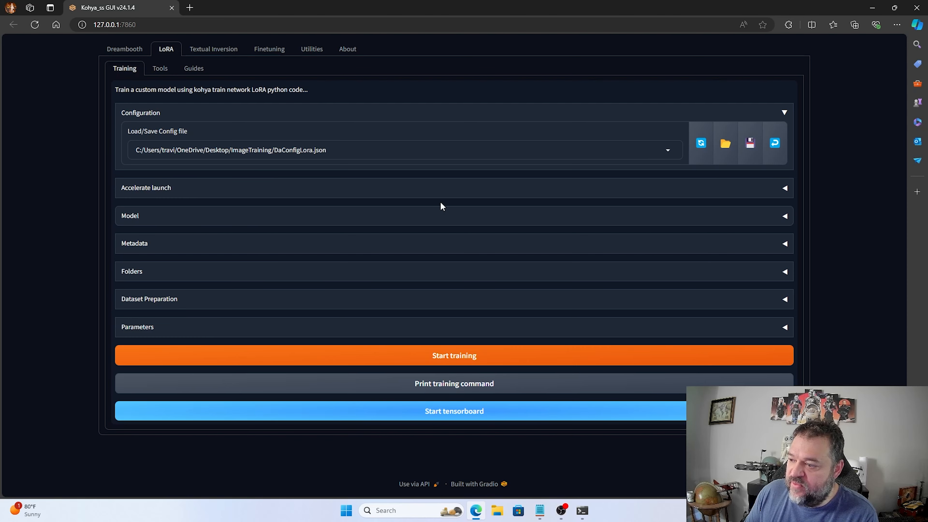
pyautogui.click(780, 184)
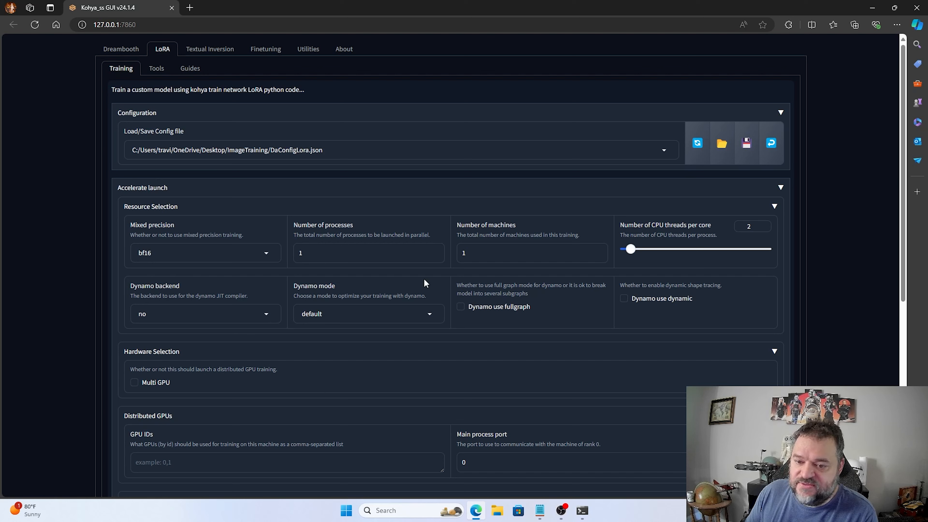
pyautogui.click(782, 189)
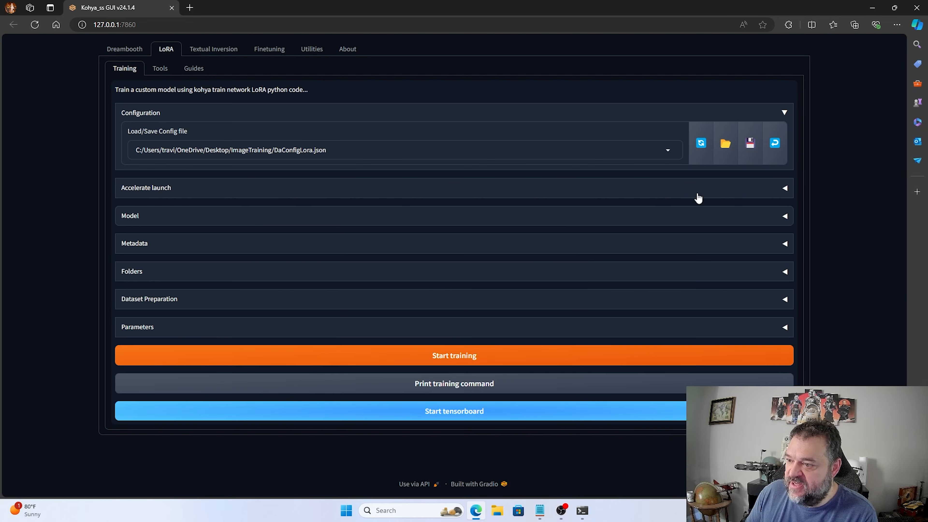
# Review the LoRA Model settings, collapse them, and expand the Metadata settings.
pyautogui.click(784, 216)
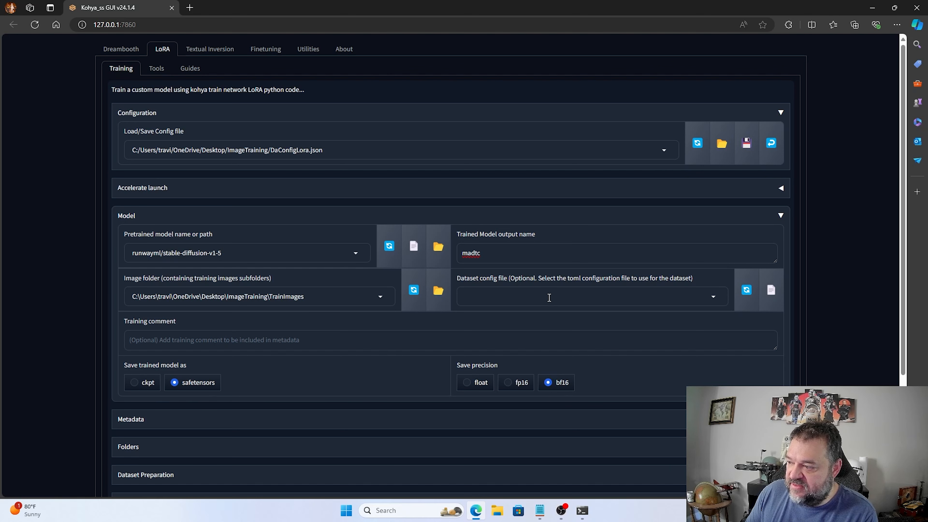
pyautogui.scroll(-1, 415, 323)
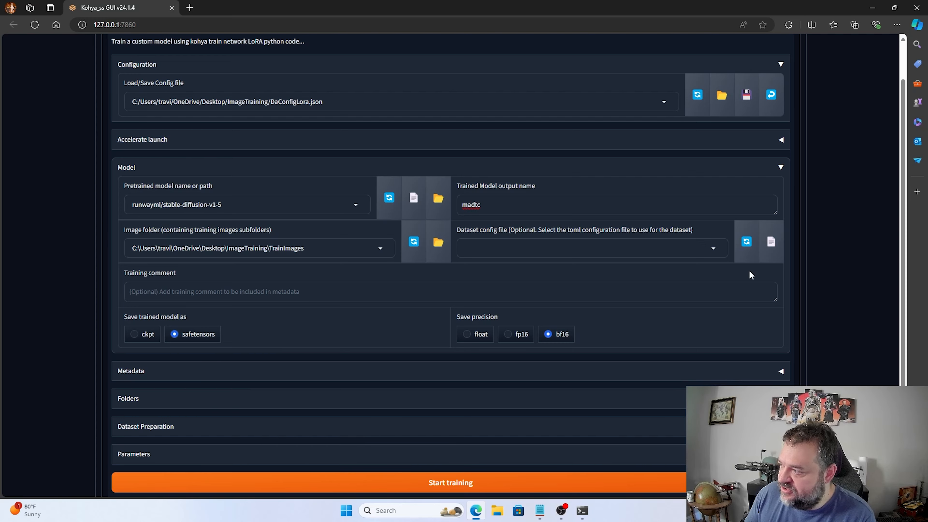
pyautogui.click(780, 169)
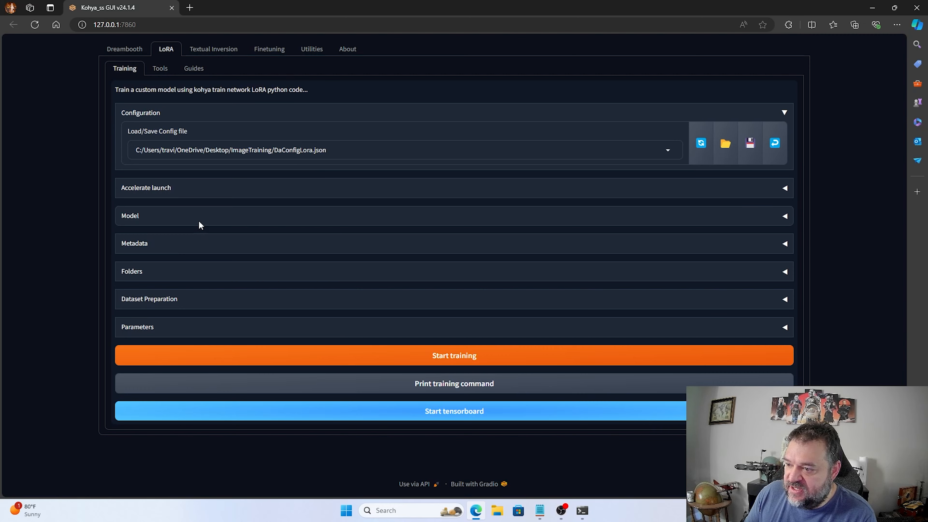
pyautogui.click(784, 244)
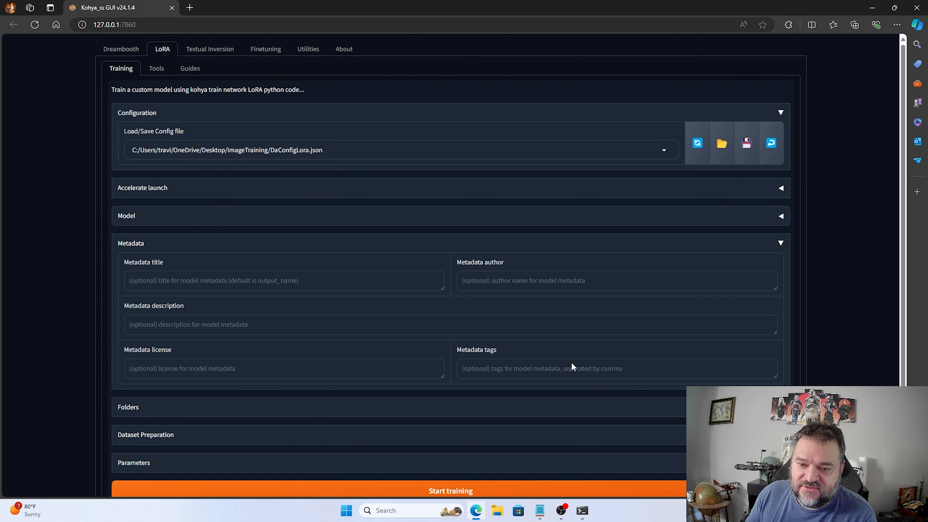
# Collapse the Metadata settings, review the output, regularisation and logging directories under Folders, and collapse that section again.
pyautogui.click(782, 247)
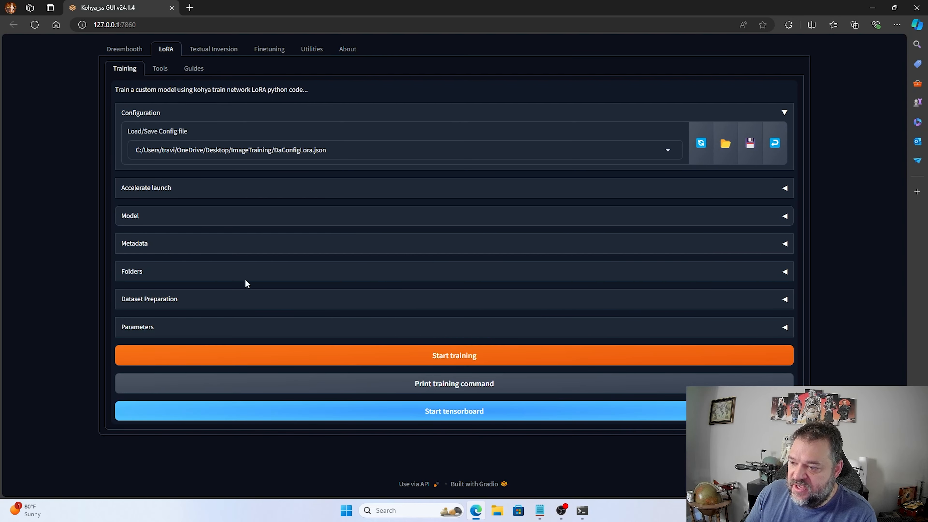
pyautogui.click(785, 271)
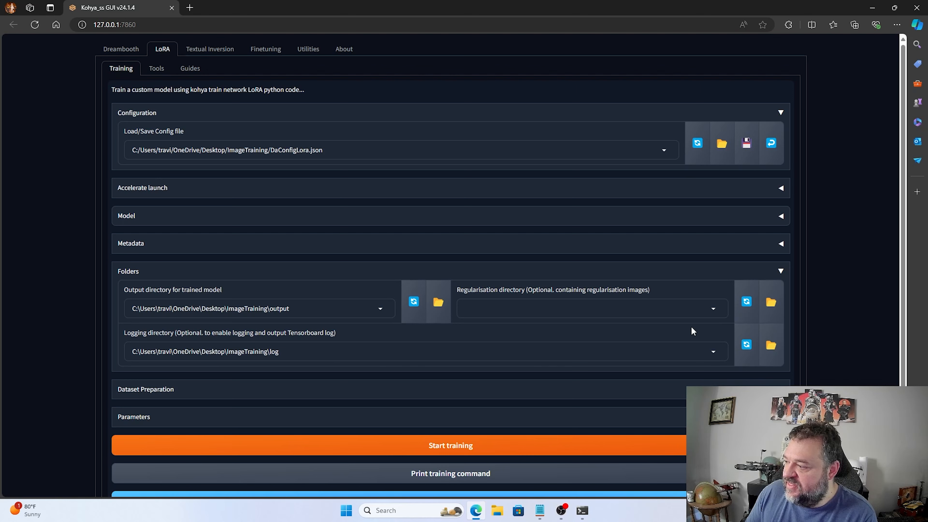
pyautogui.click(784, 271)
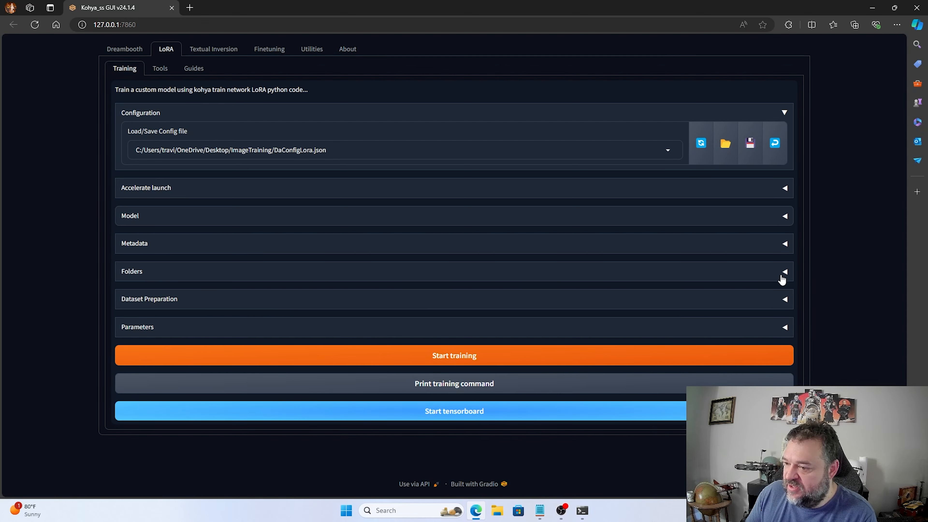
# Expand Dataset Preparation and change the destination training directory to the dest folder directly inside ImageTraining, removing TrainImages from the path.
pyautogui.click(783, 302)
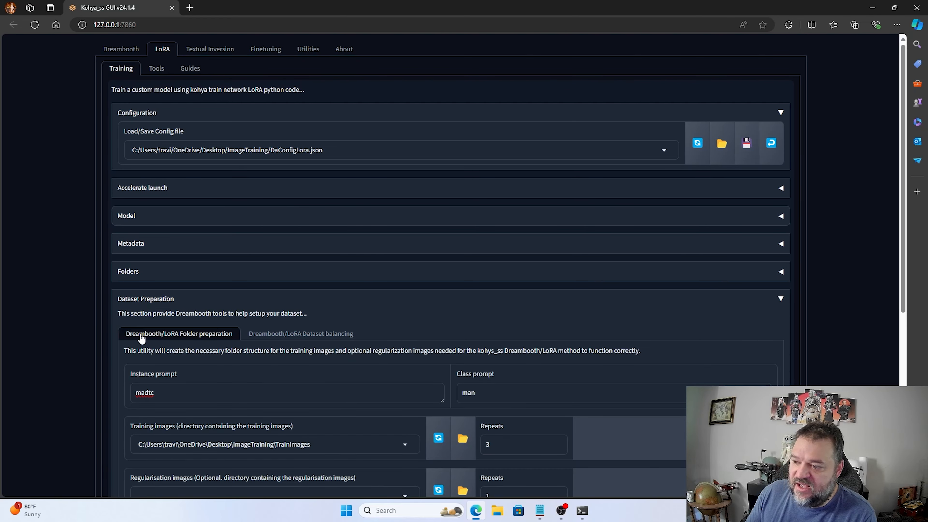
pyautogui.scroll(-1, 195, 296)
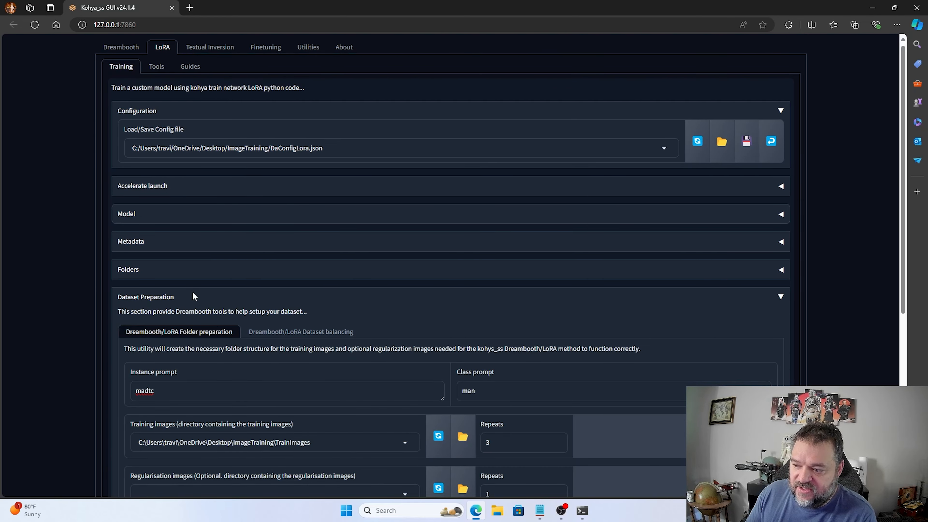
pyautogui.scroll(-3, 194, 296)
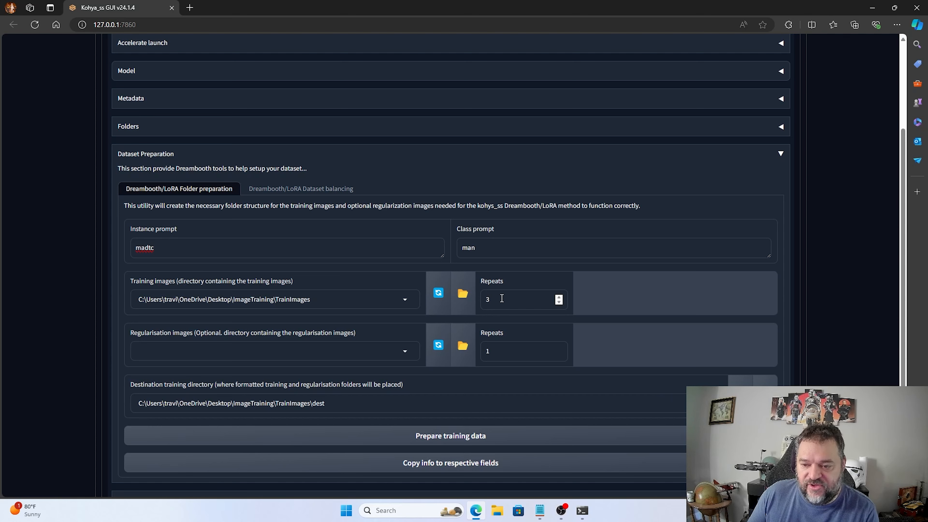
pyautogui.scroll(-1, 285, 271)
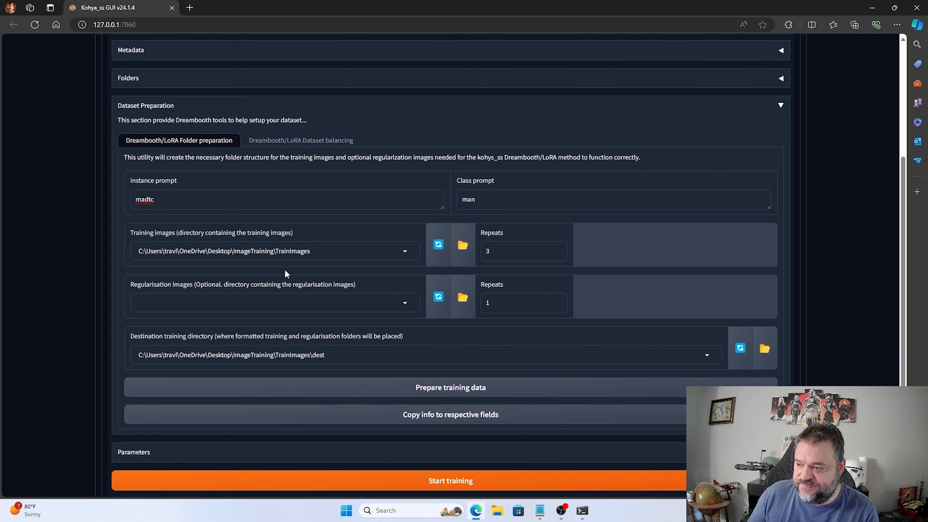
pyautogui.scroll(-2, 284, 270)
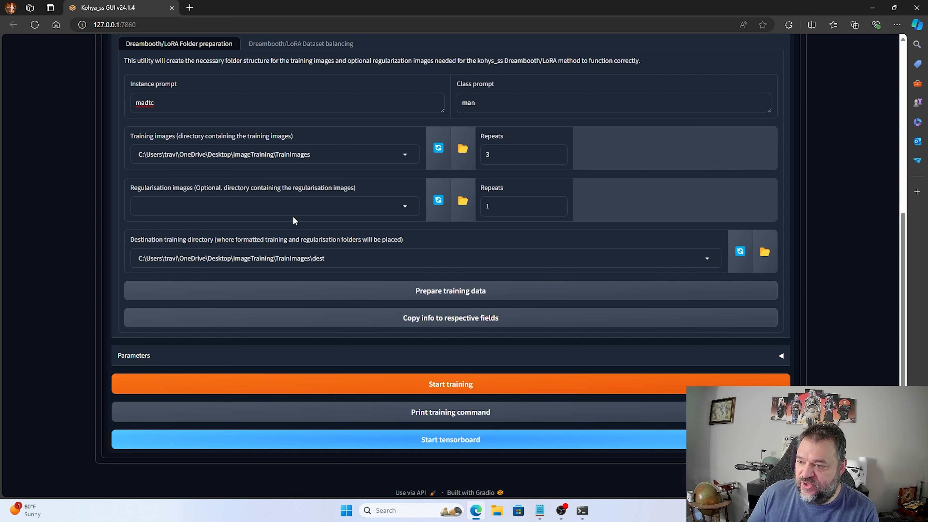
pyautogui.scroll(-1, 277, 223)
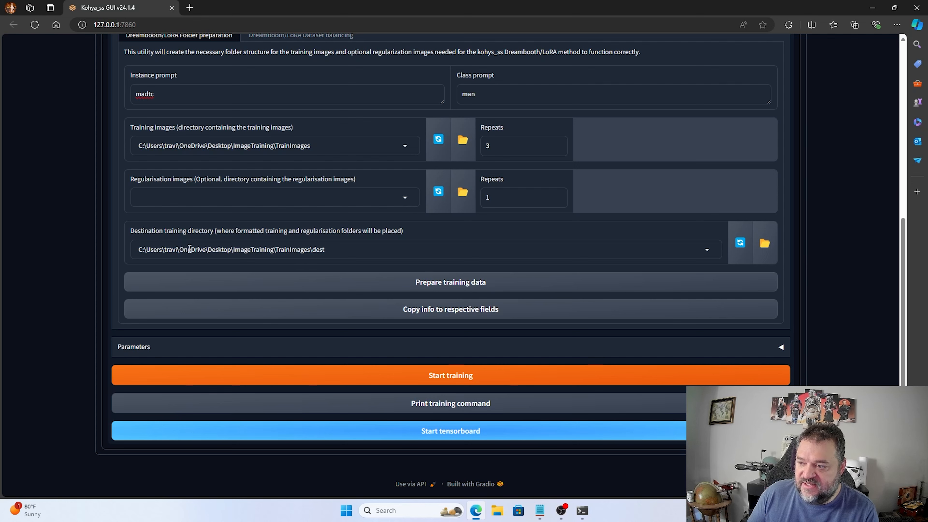
pyautogui.doubleClick(293, 250)
pyautogui.press('BackSpace')
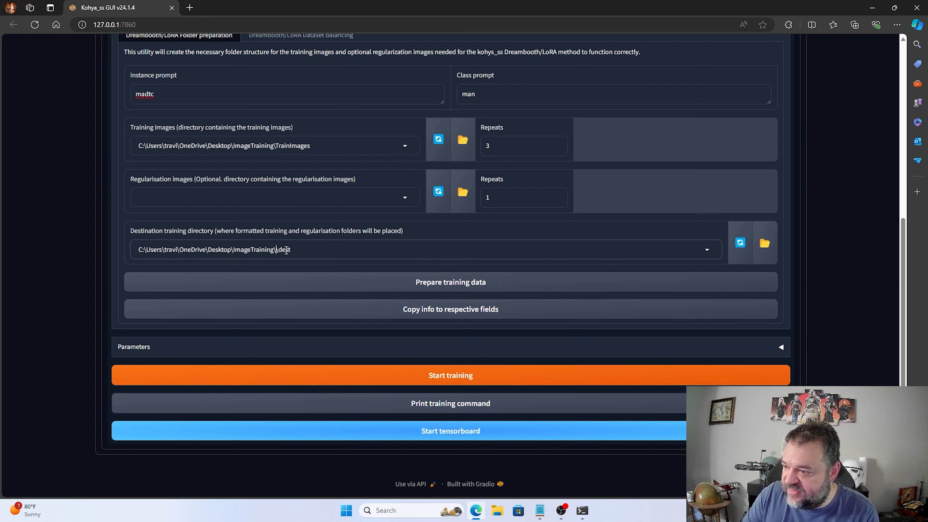
pyautogui.press('BackSpace')
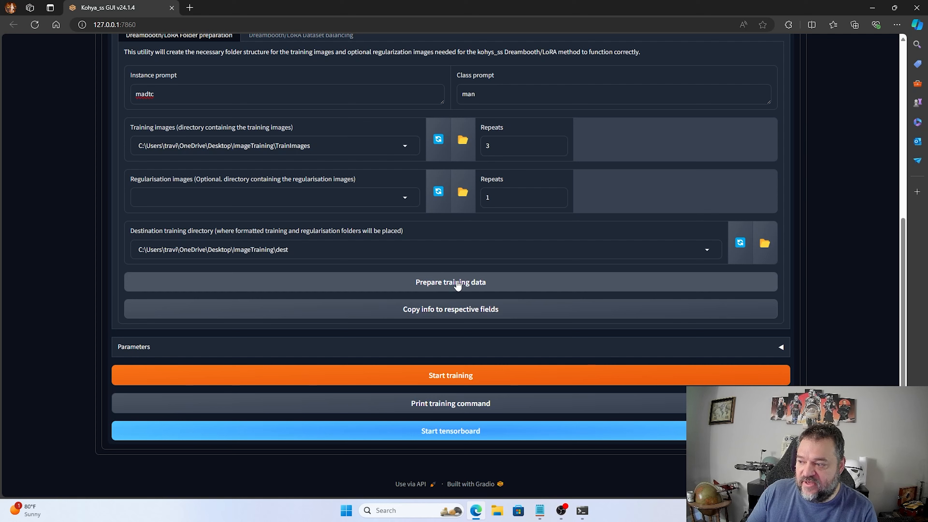
# Bring the Kohya_ss console into view to check the log of the training data preparation, and move it out of view again.
pyautogui.hotkey('alt', 'Tab')
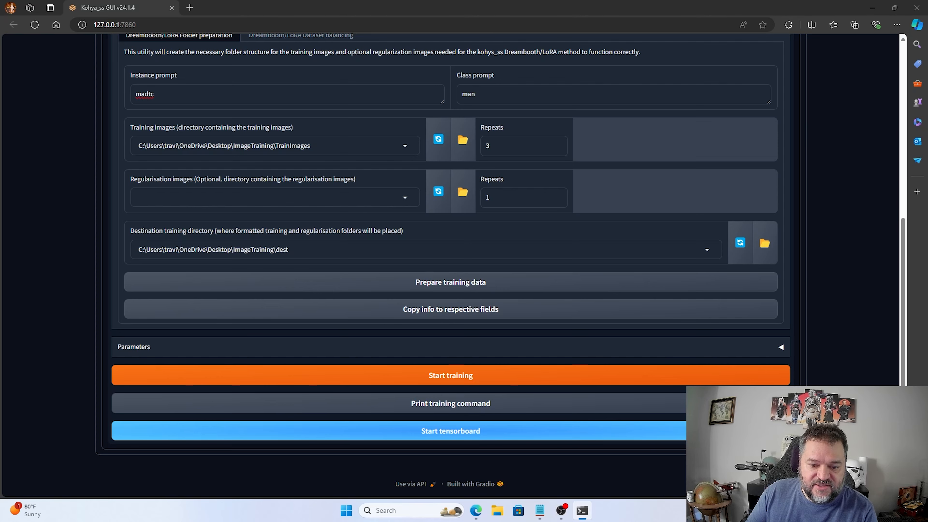
pyautogui.moveTo(0, 100); pyautogui.dragTo(218, 90)
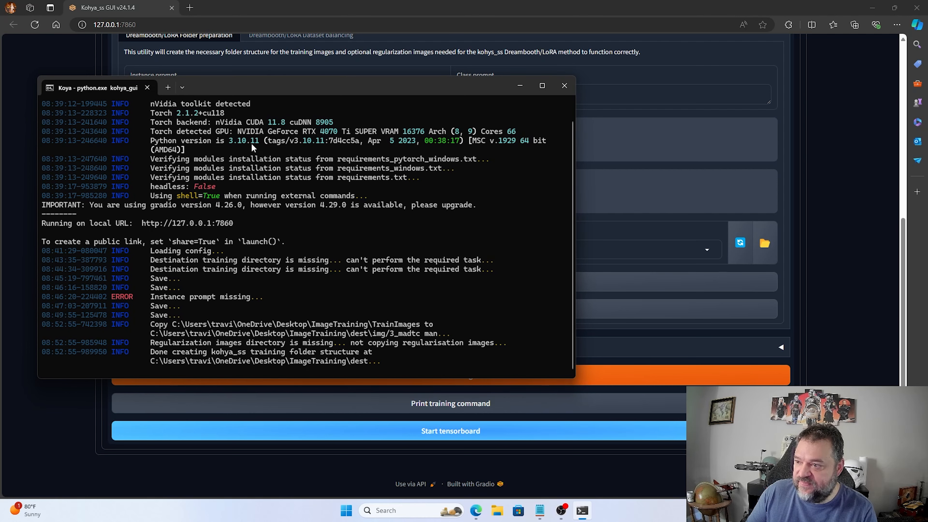
pyautogui.moveTo(293, 87); pyautogui.dragTo(0, 93)
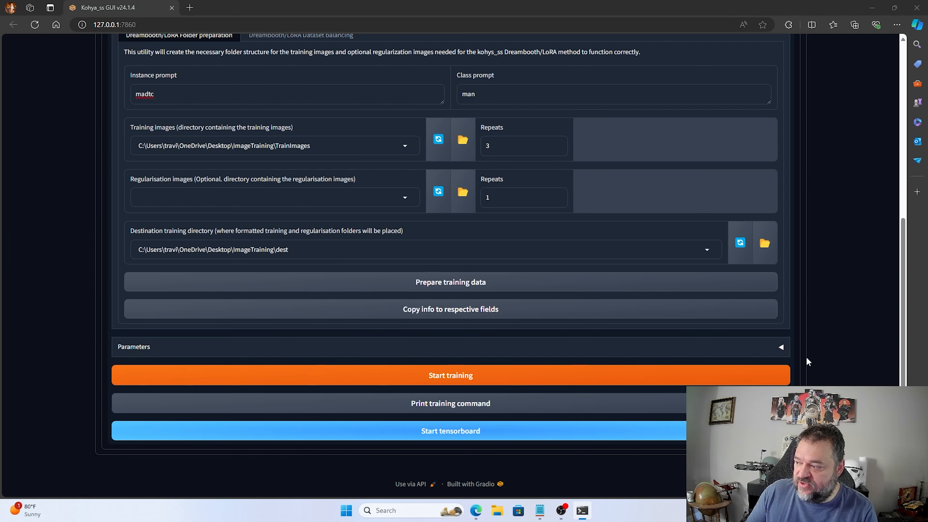
# Expand Parameters and review the Basic settings, from LoRA type, epochs and caching to learning rates, resolution, network rank, alpha and dropouts.
pyautogui.click(780, 349)
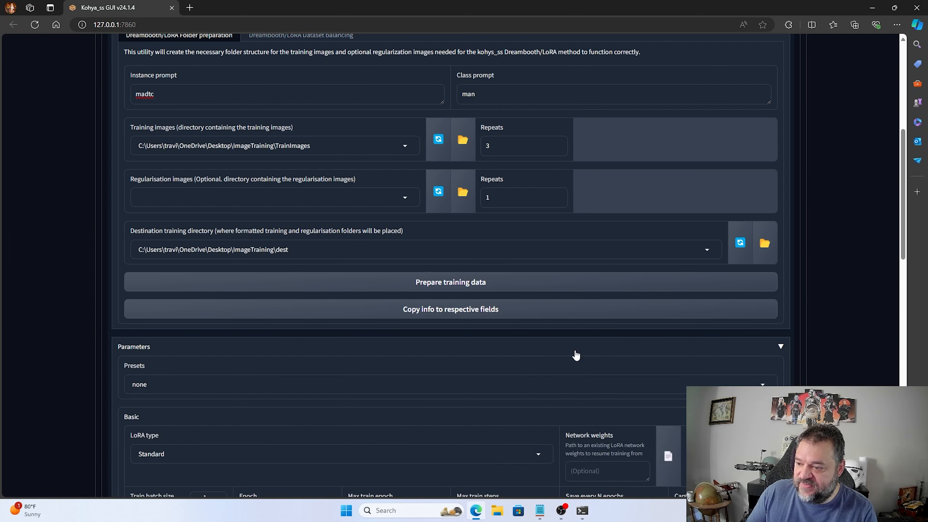
pyautogui.scroll(-2, 468, 341)
pyautogui.scroll(-2, 469, 341)
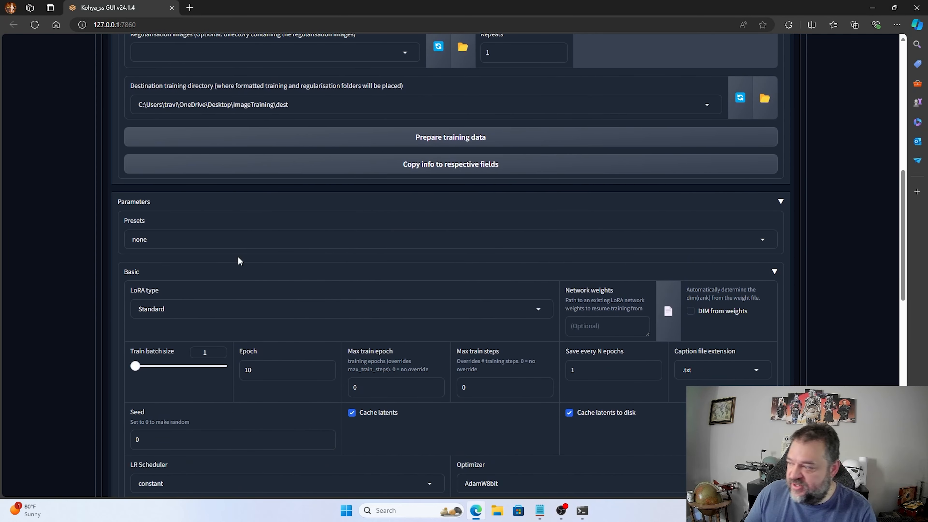
pyautogui.scroll(-3, 204, 267)
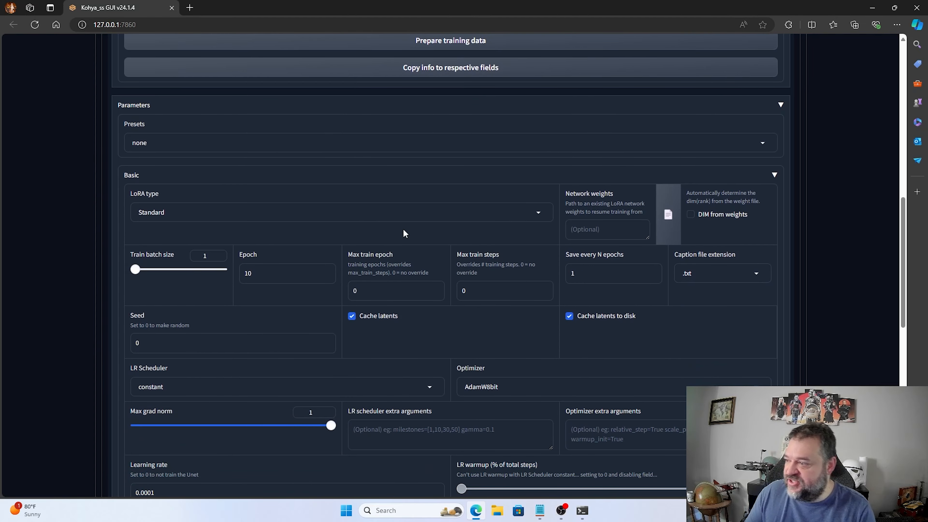
pyautogui.scroll(-1, 255, 220)
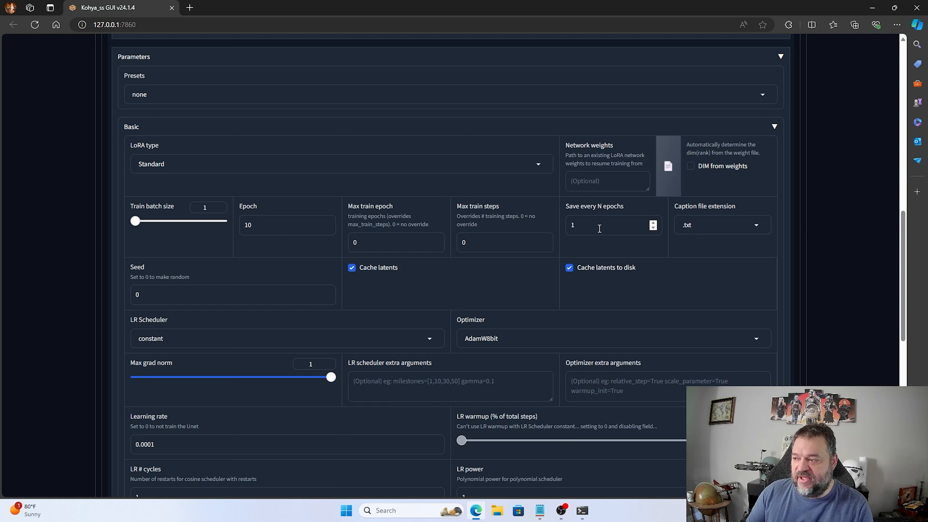
pyautogui.scroll(-1, 655, 244)
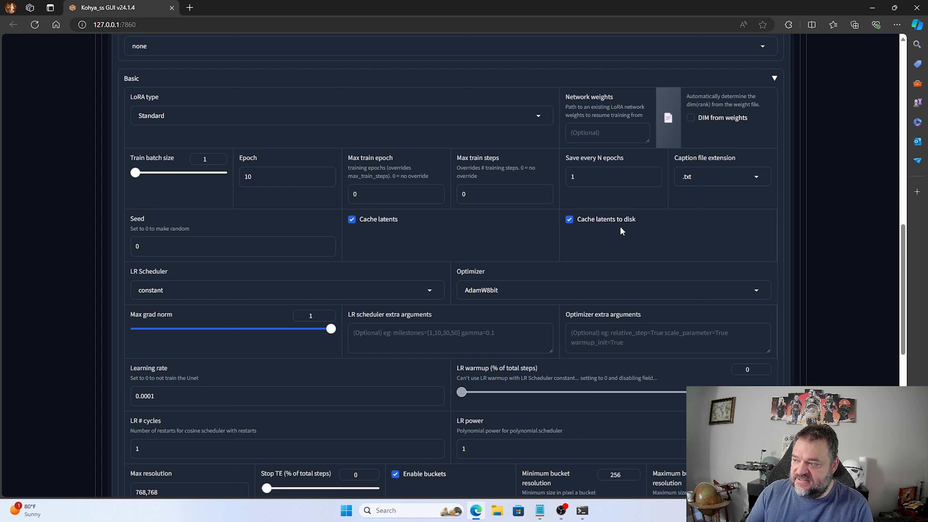
pyautogui.scroll(-1, 608, 232)
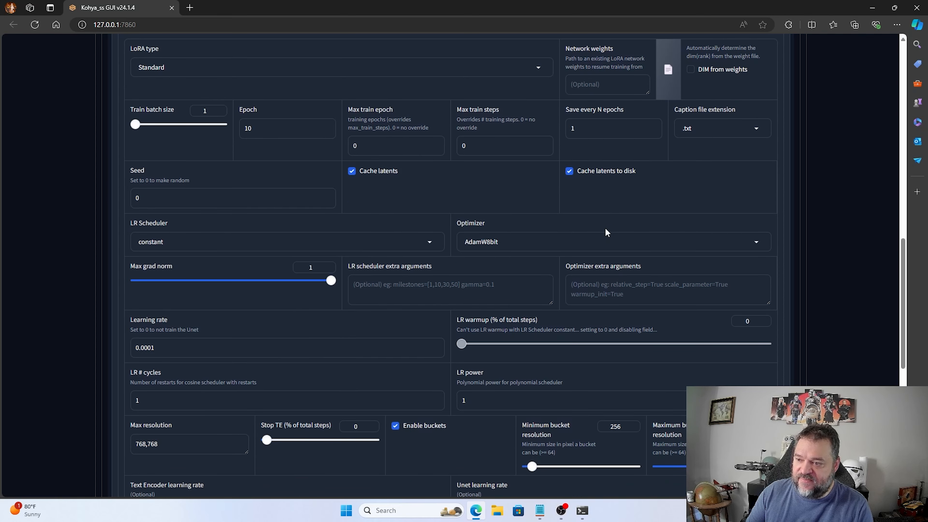
pyautogui.scroll(-1, 221, 217)
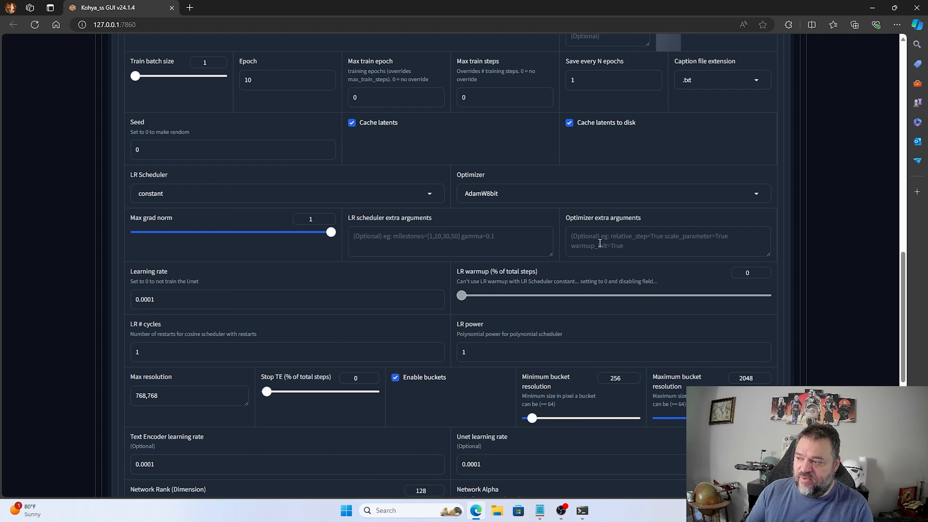
pyautogui.scroll(-4, 600, 243)
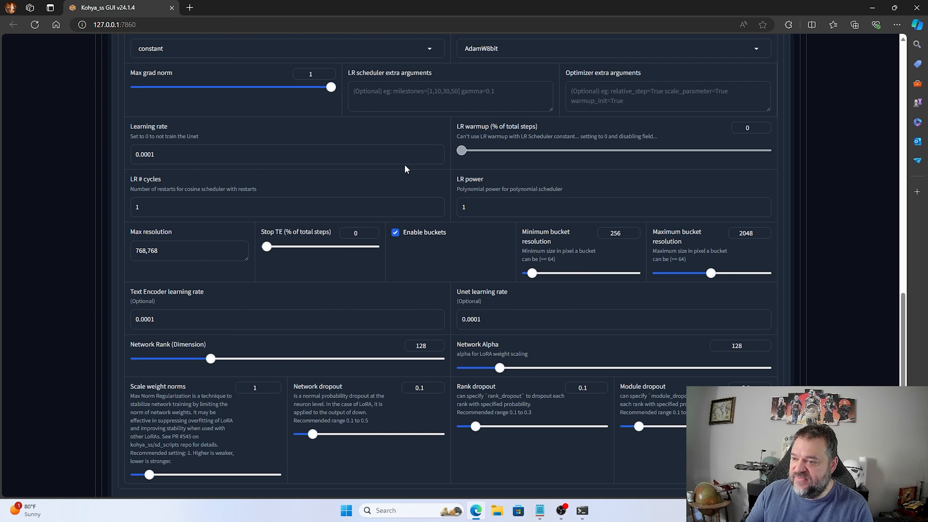
pyautogui.scroll(-3, 315, 175)
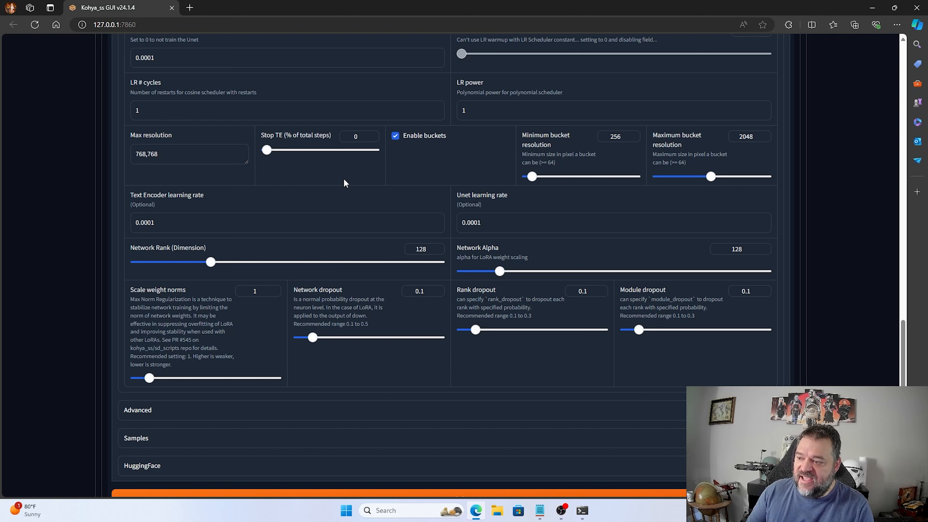
pyautogui.scroll(-2, 344, 179)
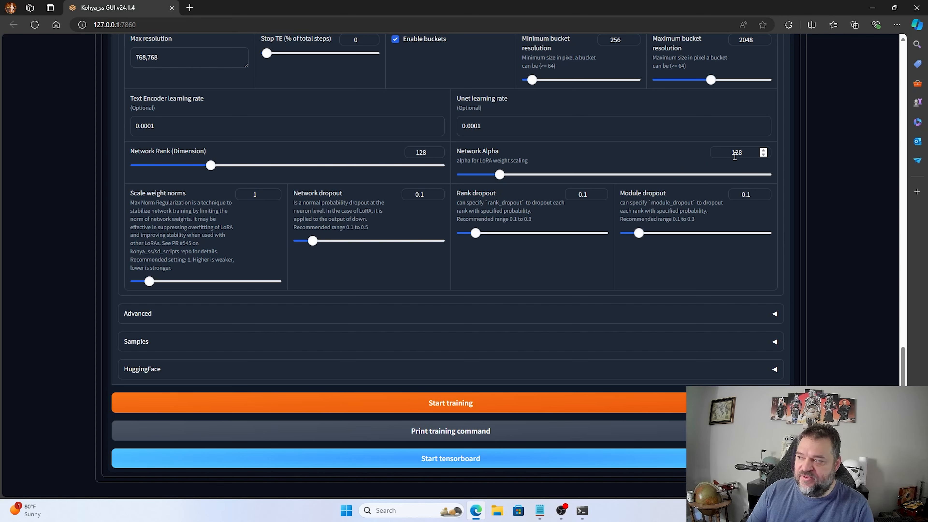
pyautogui.scroll(-2, 369, 198)
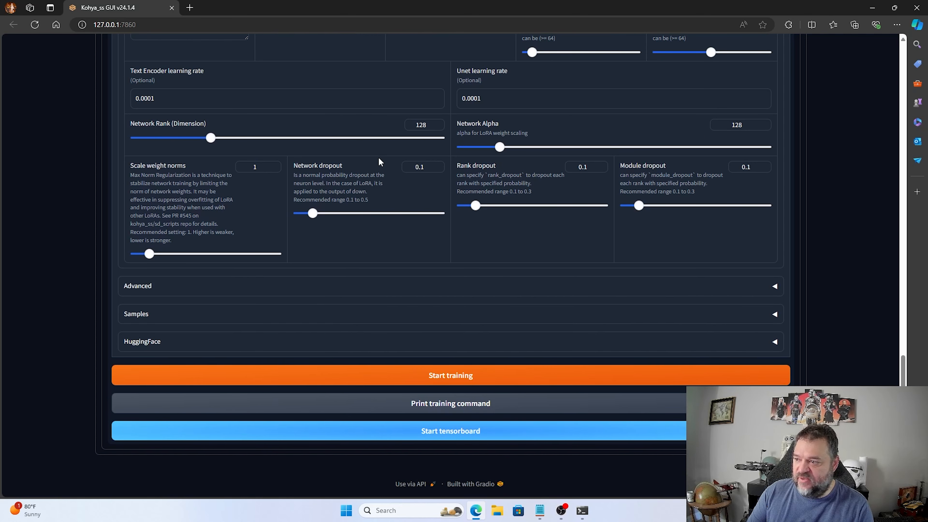
# Expand the Advanced parameters, examine settings such as gradient checkpointing, shuffle caption, CrossAttention, bucket and noise options, and collapse the section.
pyautogui.click(224, 289)
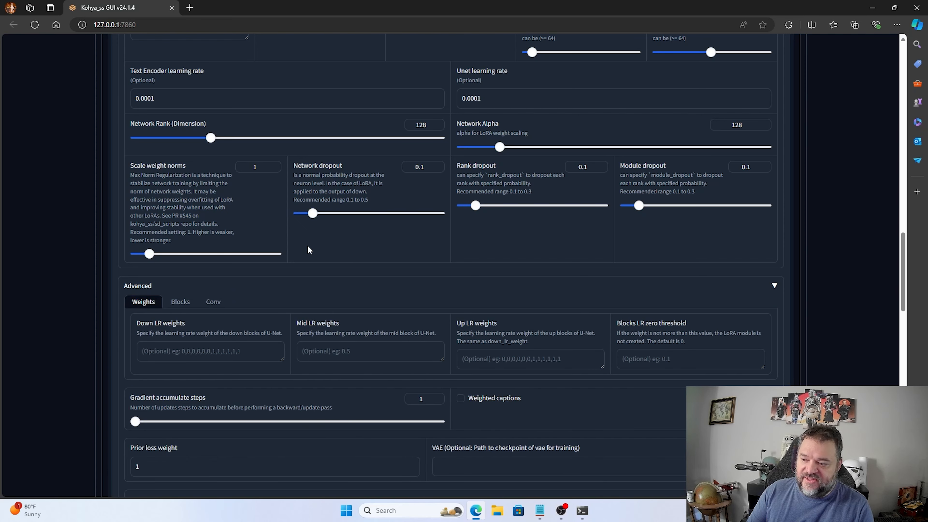
pyautogui.scroll(-4, 305, 248)
pyautogui.scroll(-3, 301, 255)
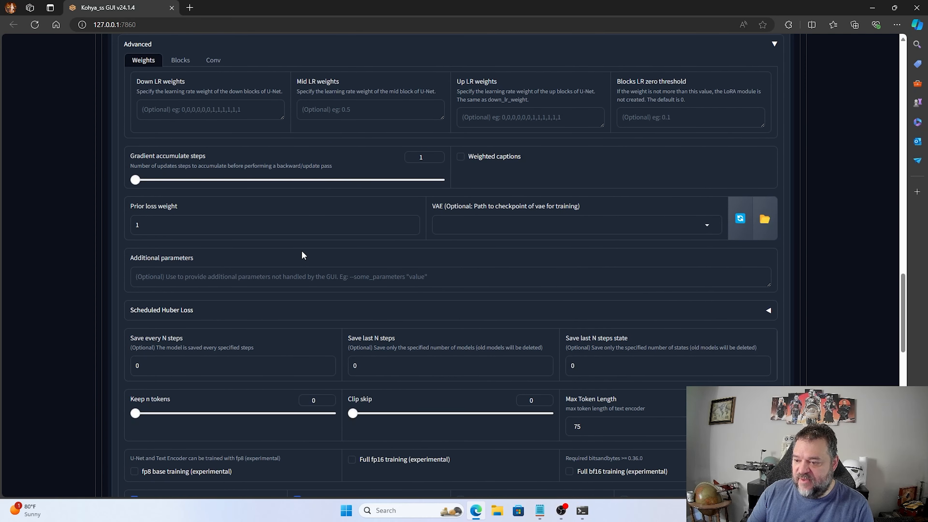
pyautogui.scroll(-3, 385, 276)
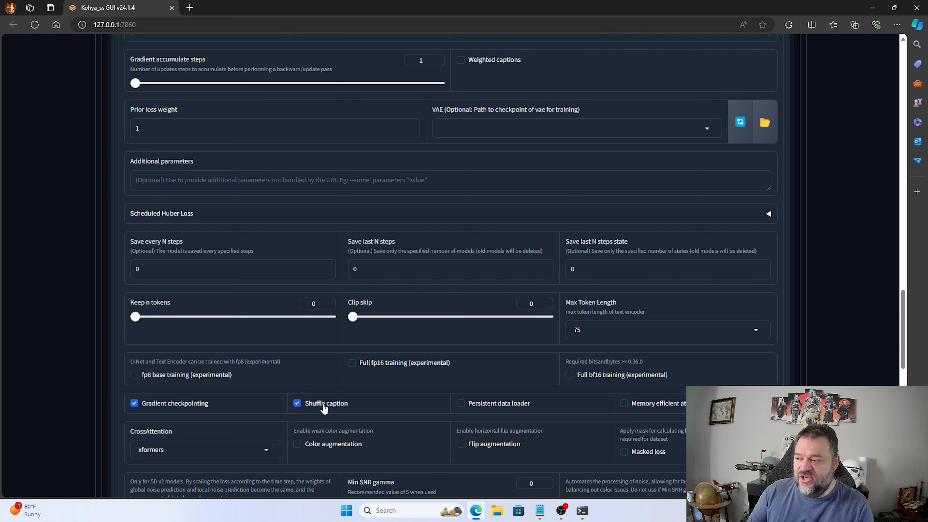
pyautogui.scroll(-4, 329, 402)
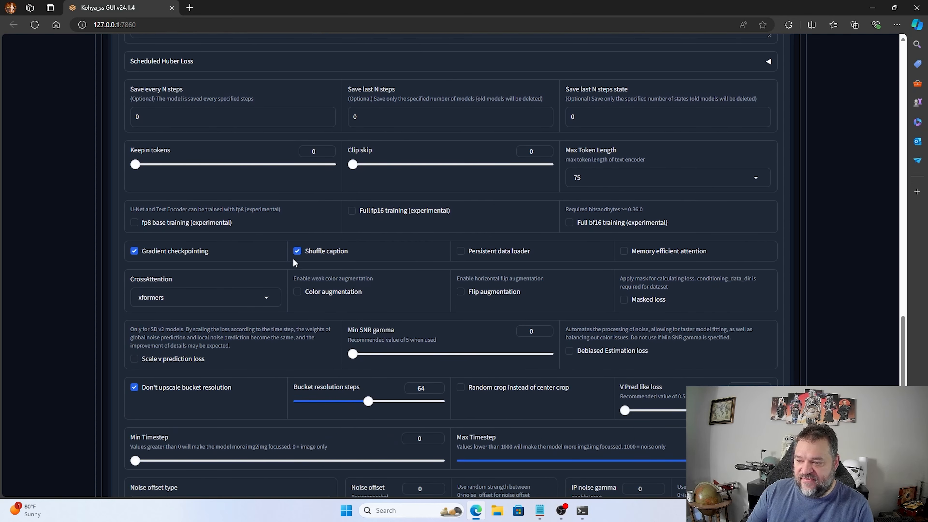
pyautogui.scroll(-2, 293, 258)
pyautogui.scroll(-1, 215, 337)
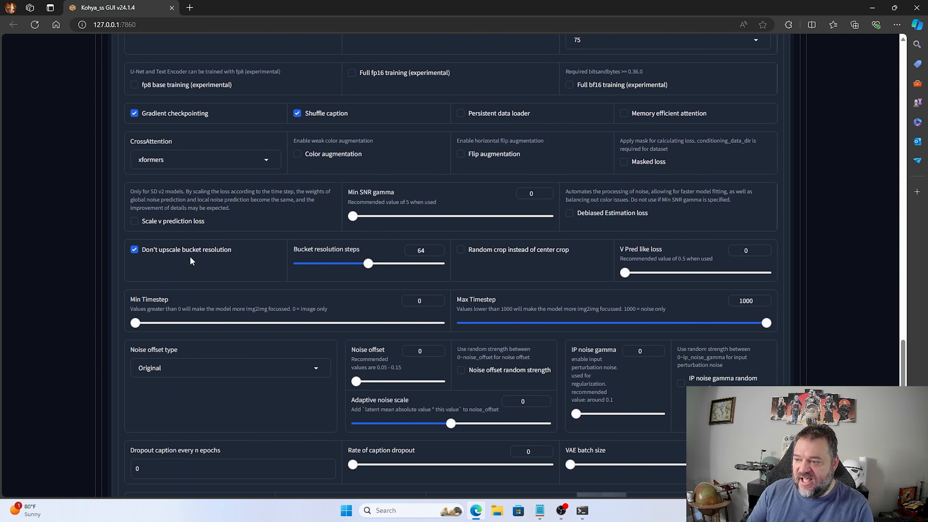
pyautogui.scroll(-2, 246, 298)
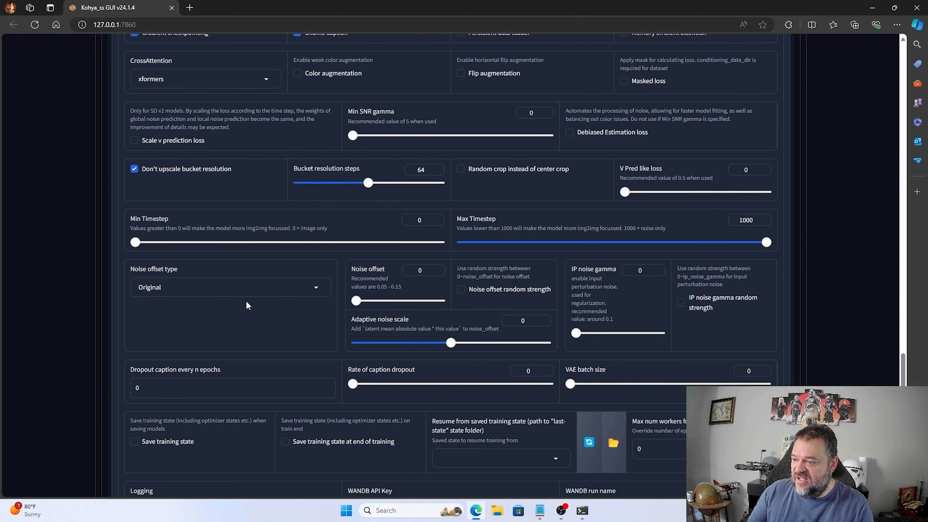
pyautogui.scroll(-3, 245, 303)
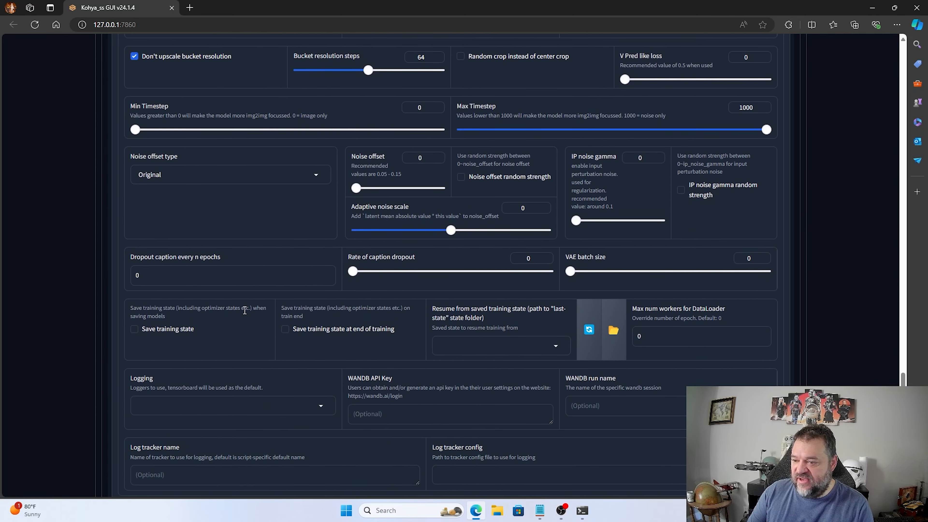
pyautogui.scroll(-2, 241, 323)
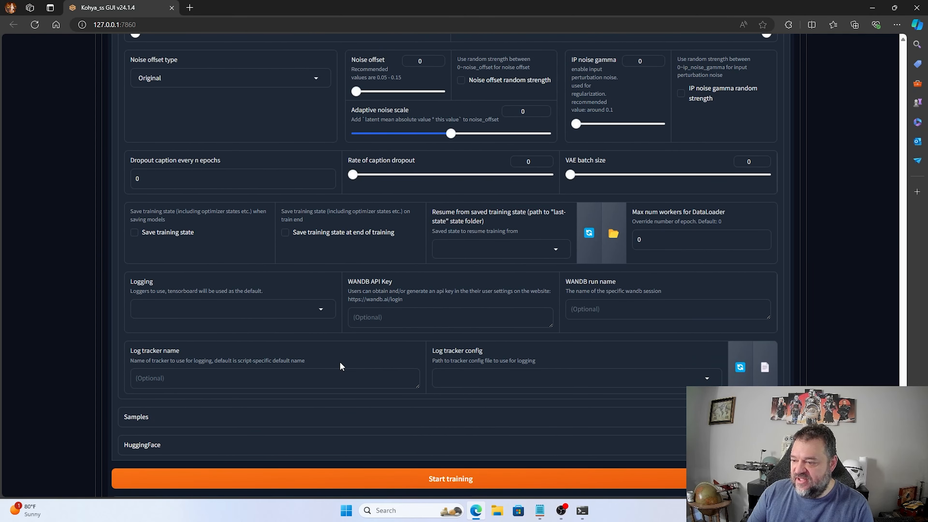
pyautogui.scroll(5, 760, 288)
pyautogui.scroll(10, 762, 289)
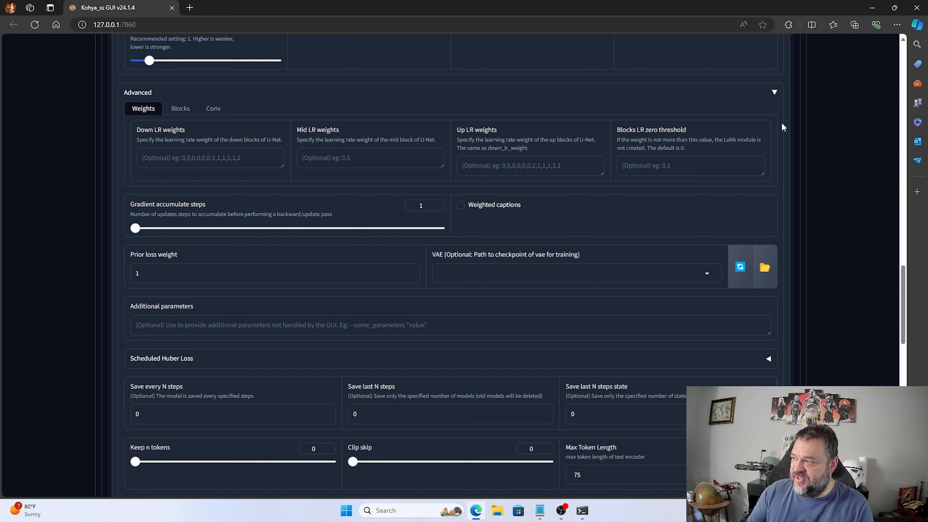
pyautogui.click(773, 93)
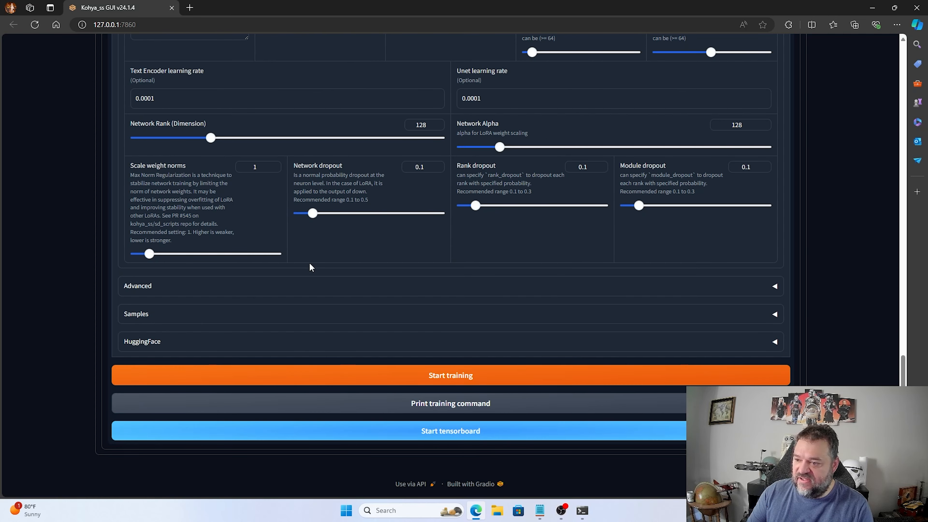
# Expand the Samples section, look over its sampling interval, sampler and prompt settings, and collapse it again.
pyautogui.click(774, 314)
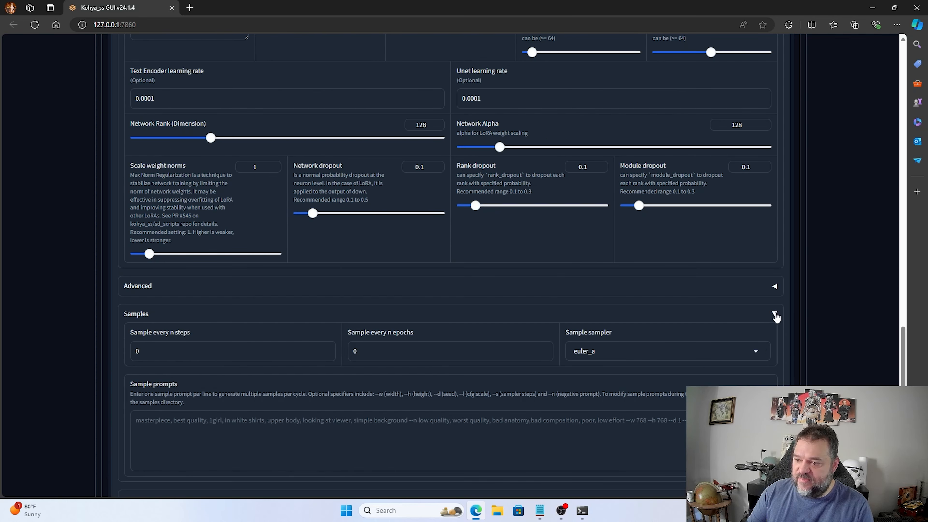
pyautogui.scroll(-3, 657, 338)
pyautogui.scroll(-1, 652, 344)
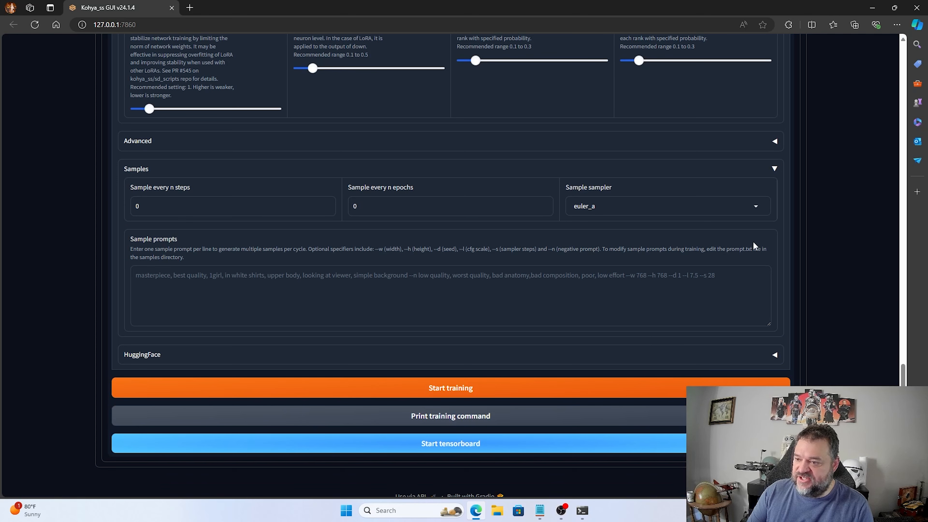
pyautogui.click(774, 169)
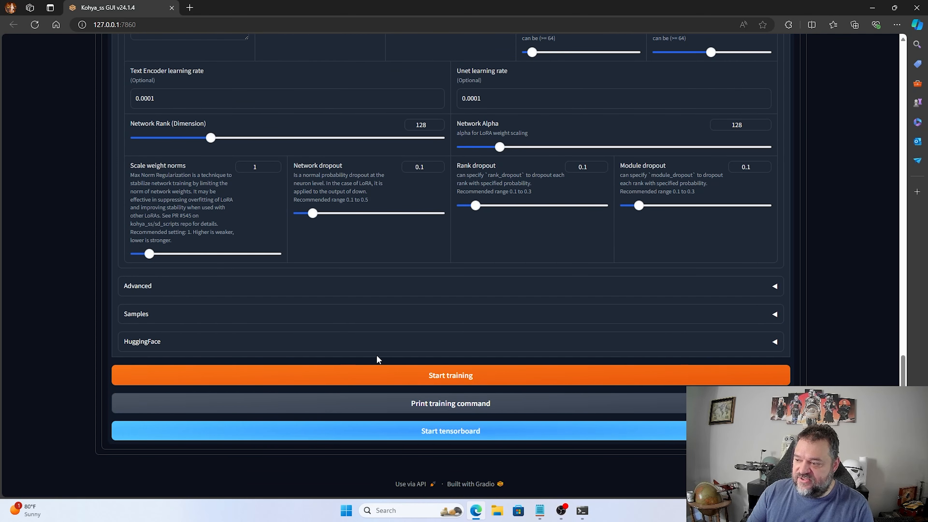
# Recheck the setup from the DaConfigLora.json configuration through Dataset Preparation and Parameters, and start the LoRA training.
pyautogui.scroll(15, 555, 330)
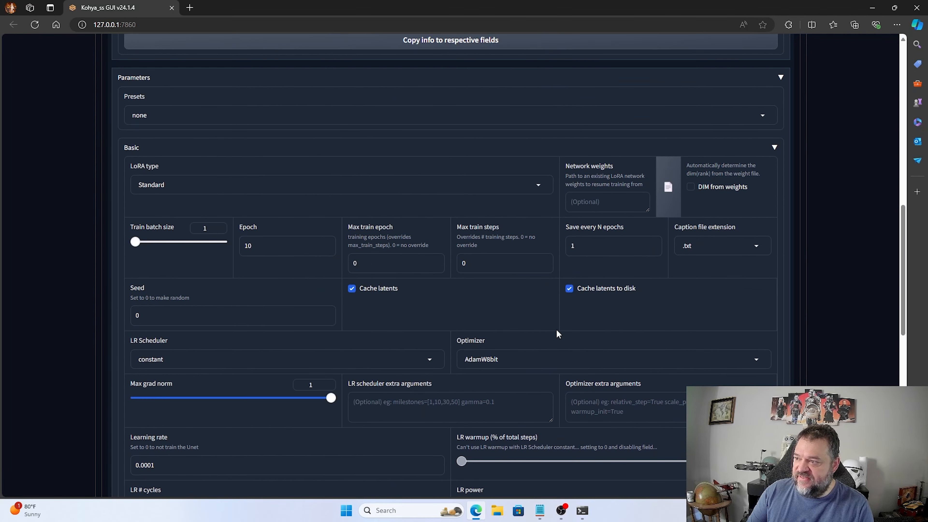
pyautogui.scroll(10, 557, 334)
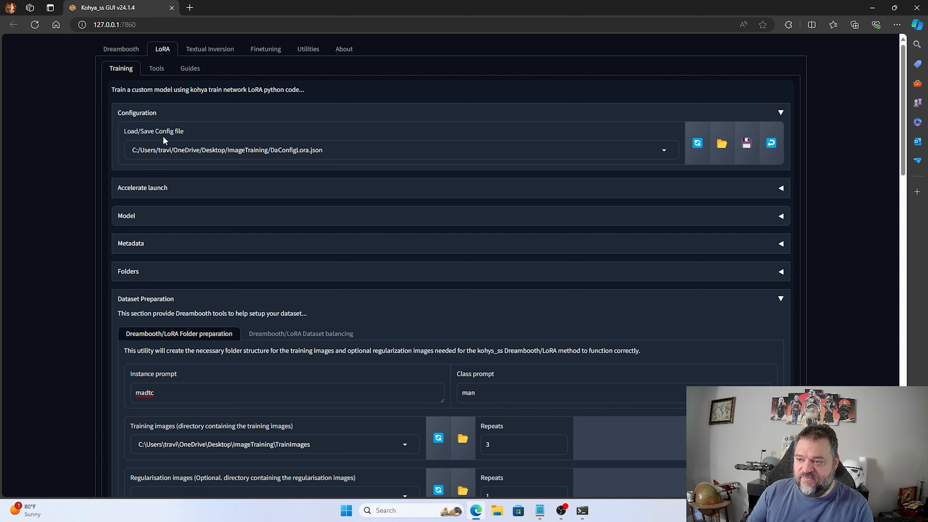
pyautogui.scroll(-1, 413, 275)
pyautogui.scroll(-15, 411, 275)
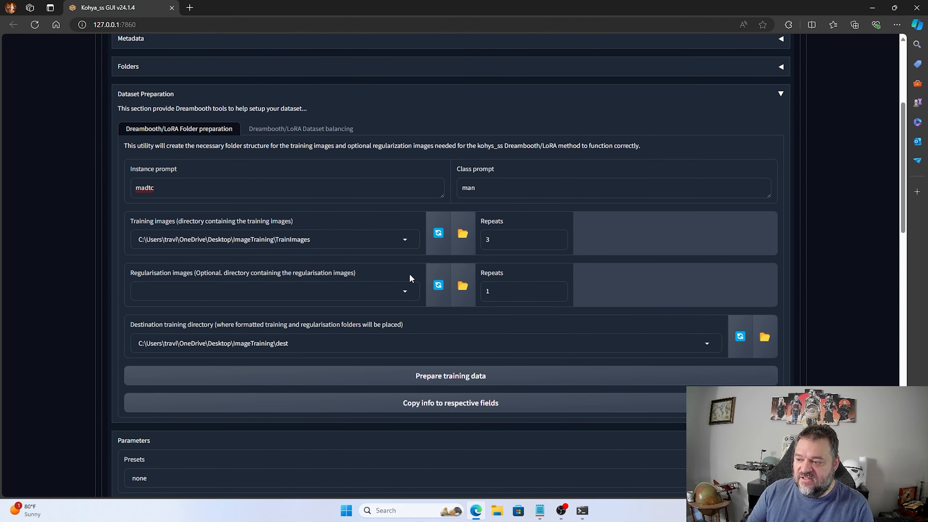
pyautogui.scroll(-6, 389, 305)
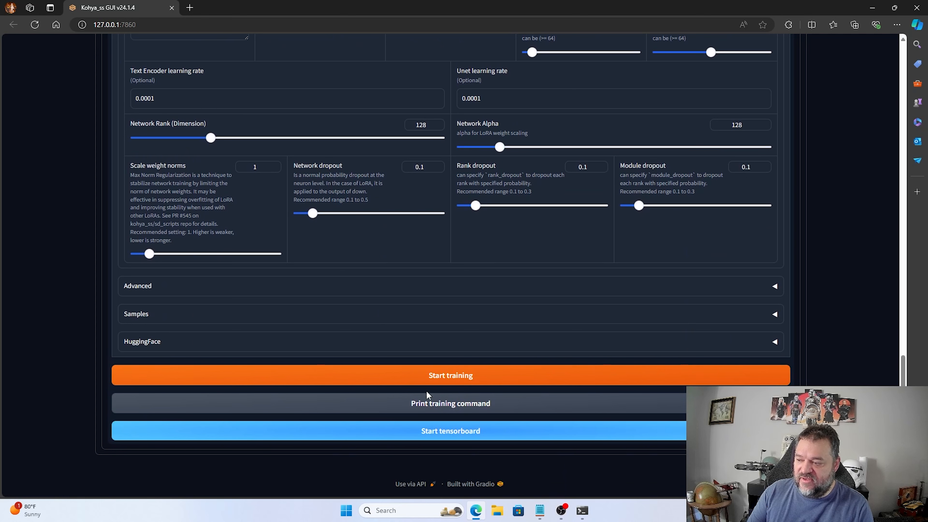
pyautogui.click(425, 381)
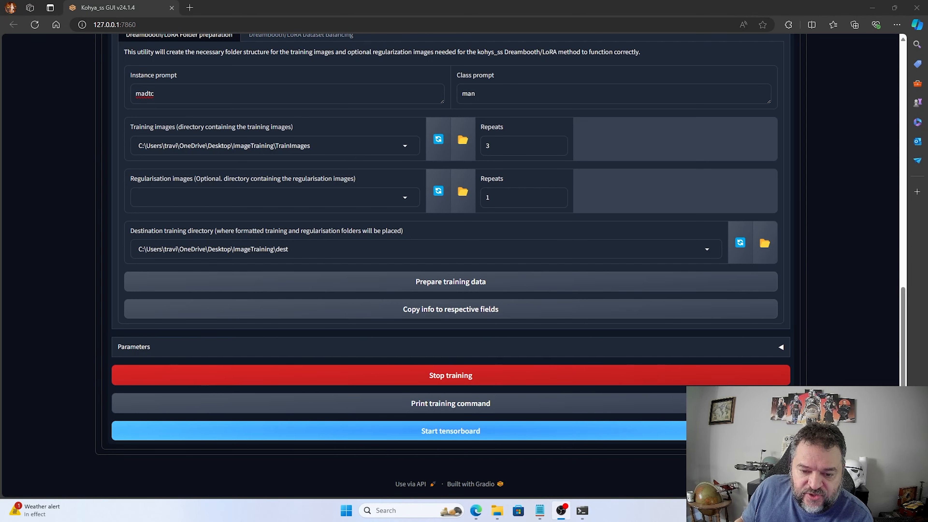
# Switch to File Explorer and copy madtc.safetensors and madtc-000001 through madtc-000009.safetensors from the ImageTraining dest\model folder.
pyautogui.hotkey('alt', 'Tab')
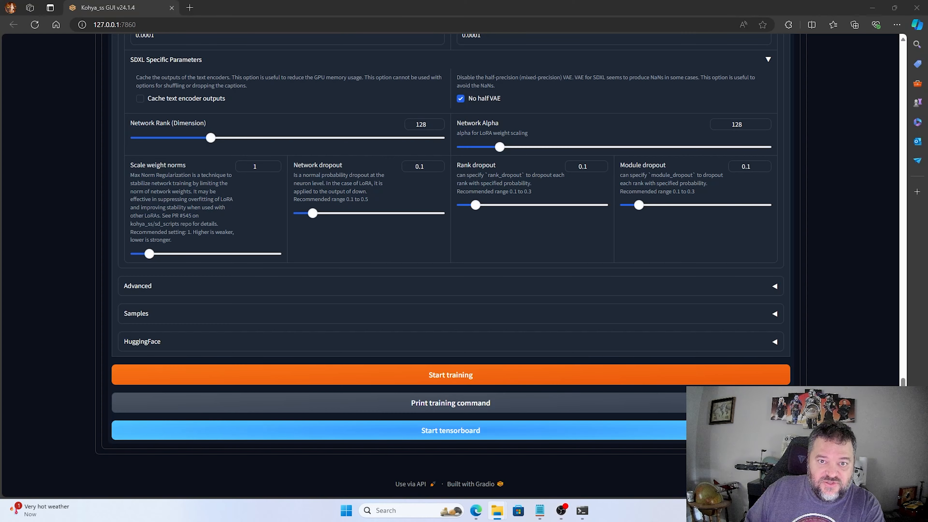
pyautogui.moveTo(1, 48); pyautogui.dragTo(426, 48)
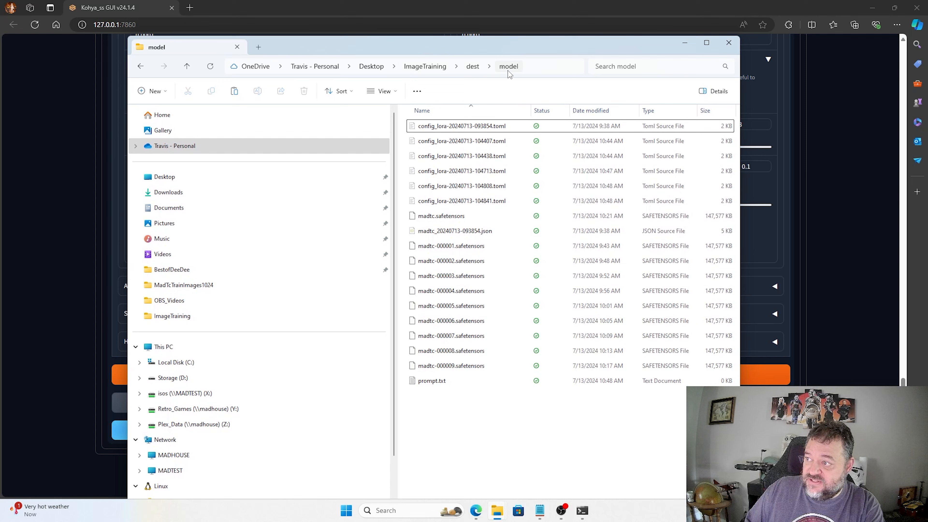
pyautogui.click(445, 219)
pyautogui.keyDown('ctrl'); pyautogui.click(456, 247); pyautogui.keyUp('ctrl')
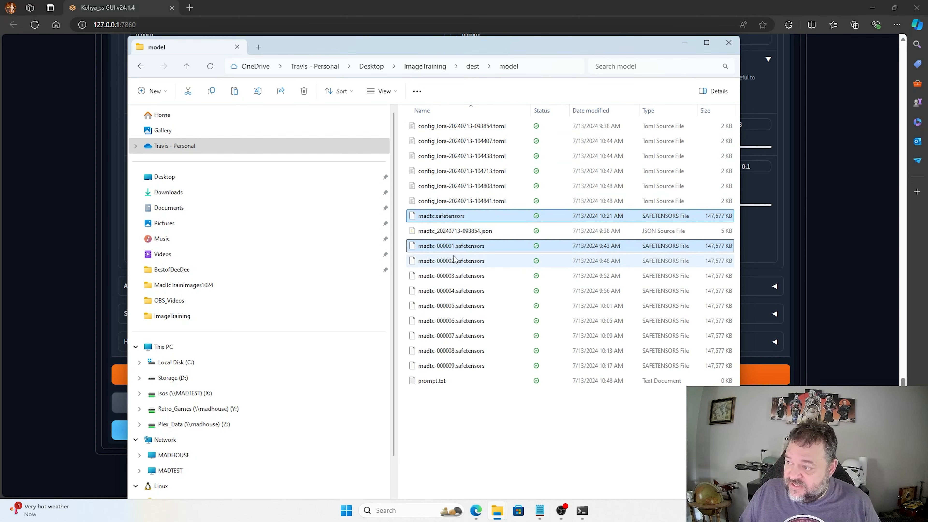
pyautogui.keyDown('ctrl'); pyautogui.click(449, 261); pyautogui.keyUp('ctrl')
pyautogui.keyDown('ctrl'); pyautogui.click(442, 276); pyautogui.keyUp('ctrl')
pyautogui.keyDown('ctrl'); pyautogui.click(437, 292); pyautogui.keyUp('ctrl')
pyautogui.keyDown('ctrl'); pyautogui.click(436, 307); pyautogui.keyUp('ctrl')
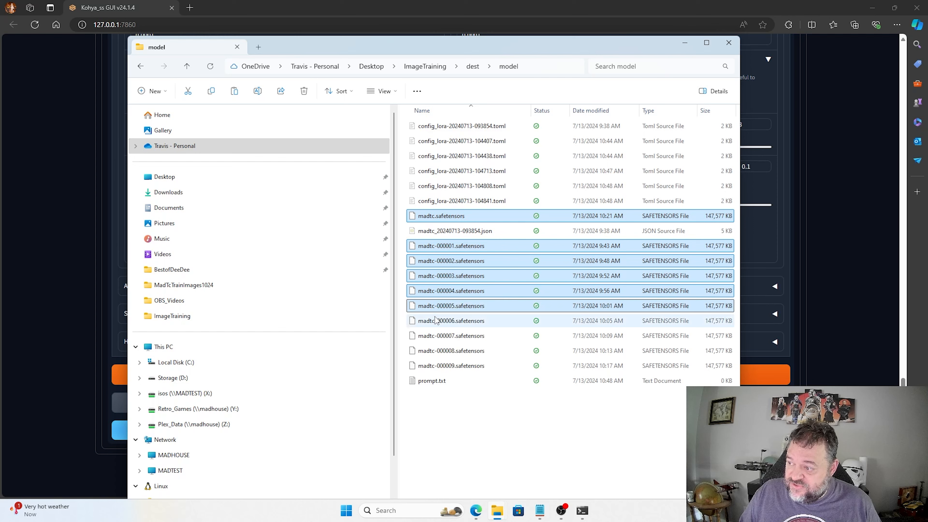
pyautogui.keyDown('ctrl'); pyautogui.click(440, 321); pyautogui.keyUp('ctrl')
pyautogui.keyDown('ctrl'); pyautogui.click(443, 336); pyautogui.keyUp('ctrl')
pyautogui.keyDown('ctrl'); pyautogui.click(446, 351); pyautogui.keyUp('ctrl')
pyautogui.keyDown('ctrl'); pyautogui.click(449, 365); pyautogui.keyUp('ctrl')
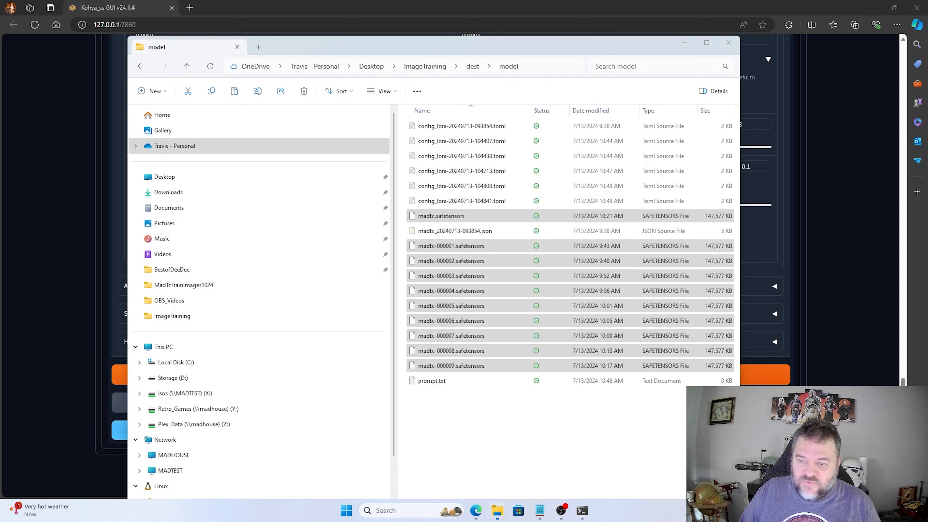
# In stable-diffusion-webui, go to models\Lora\Tc and create a folder named 15 beside SDXL.
pyautogui.moveTo(1, 183); pyautogui.dragTo(440, 68)
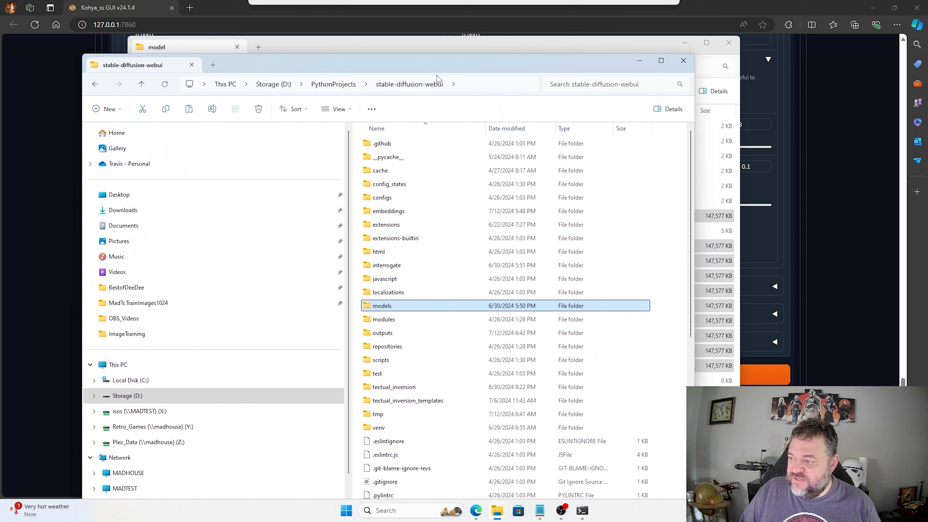
pyautogui.doubleClick(390, 309)
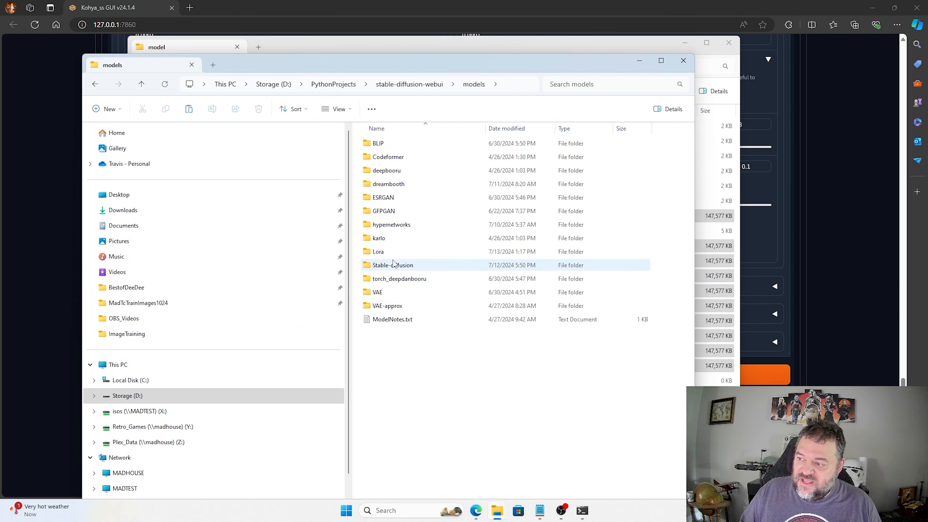
pyautogui.doubleClick(391, 252)
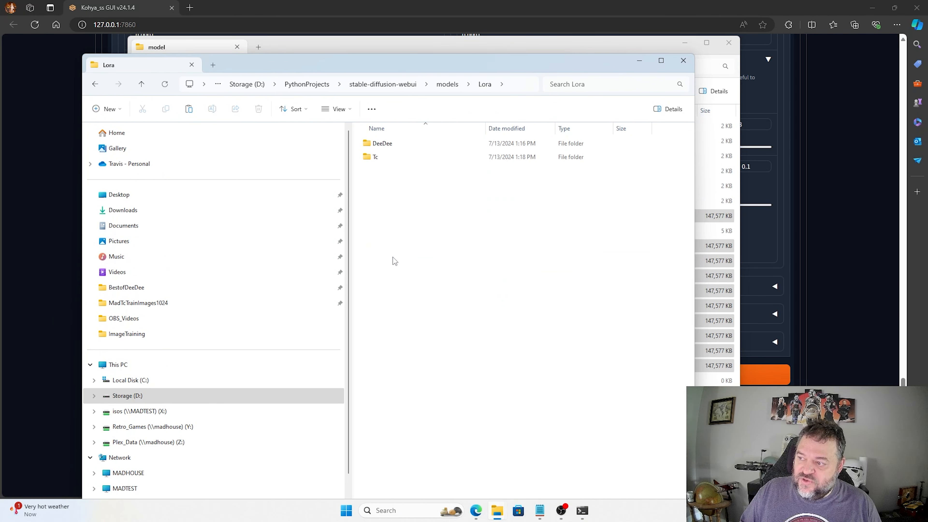
pyautogui.doubleClick(375, 161)
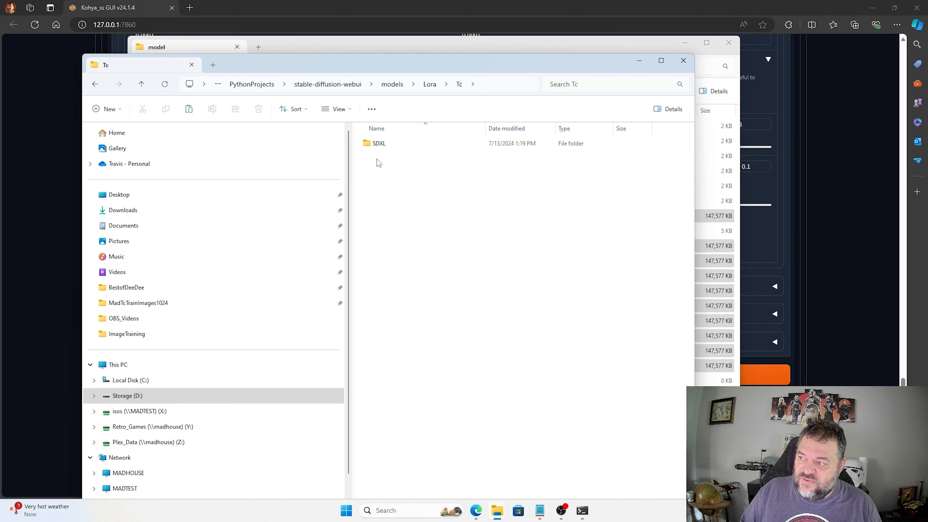
pyautogui.rightClick(383, 173)
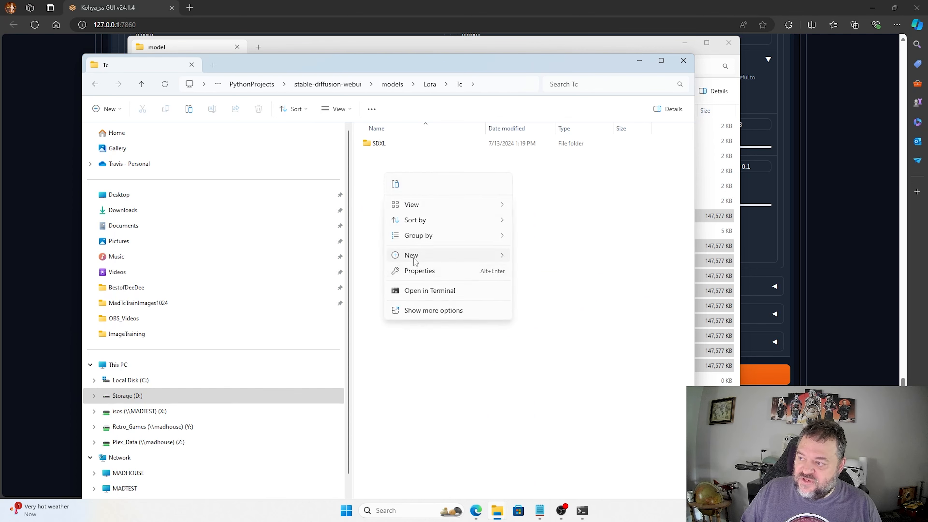
pyautogui.click(512, 248)
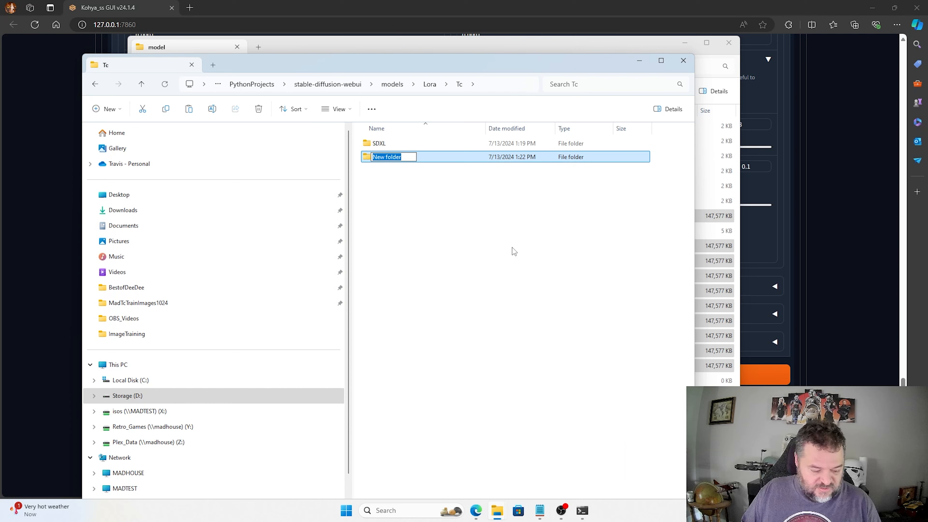
pyautogui.write('15')
pyautogui.press('Return')
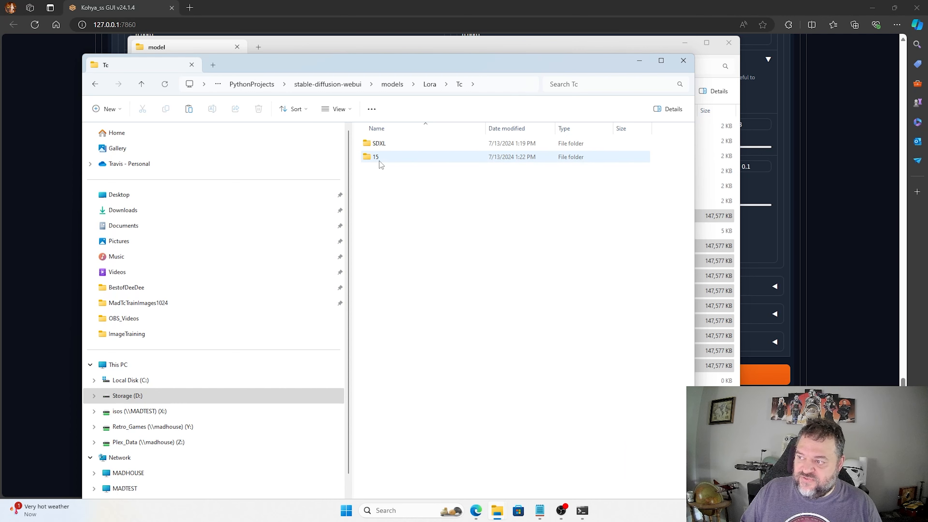
# Paste the copied madtc safetensors files into the 15 folder and close both File Explorer windows.
pyautogui.doubleClick(380, 161)
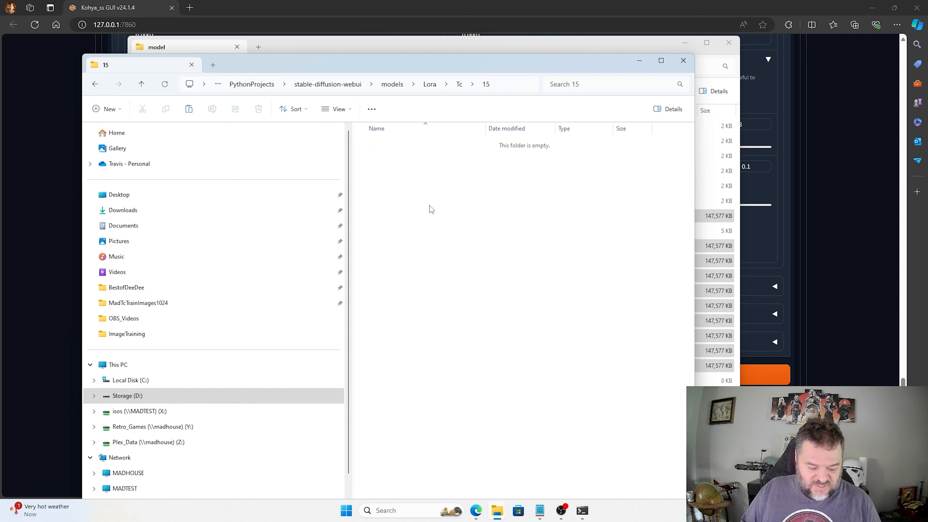
pyautogui.hotkey('ctrl', 'v')
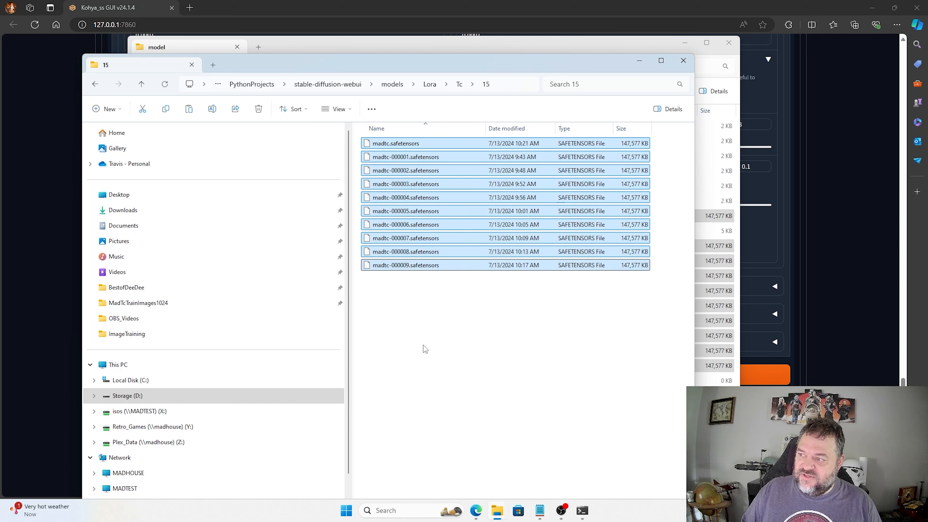
pyautogui.click(423, 344)
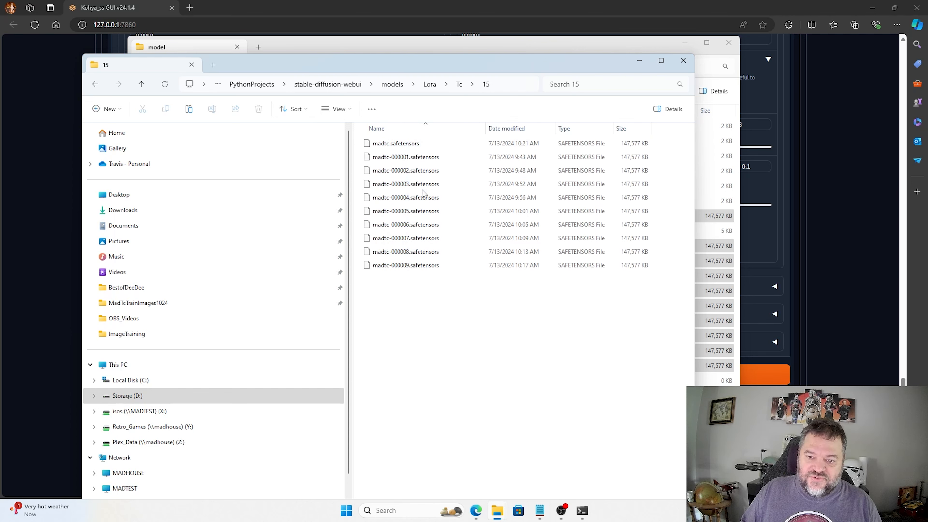
pyautogui.click(683, 60)
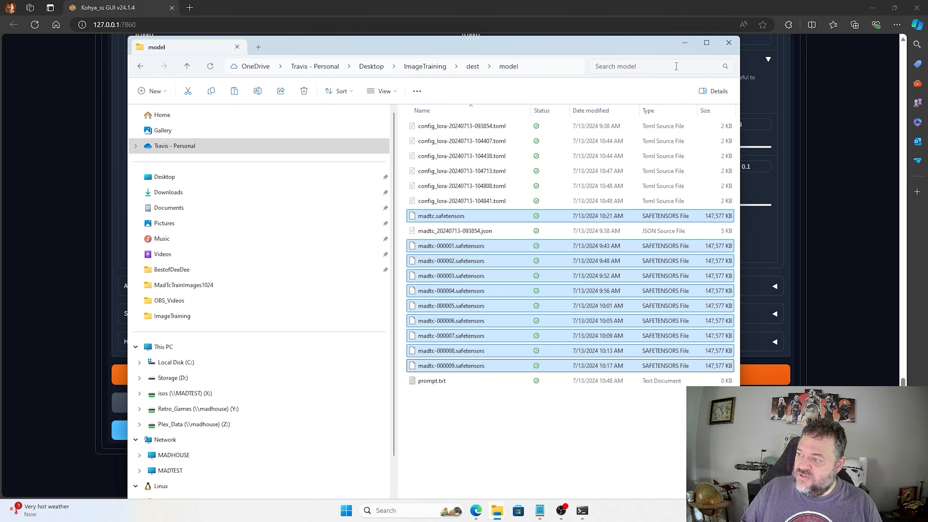
pyautogui.click(719, 46)
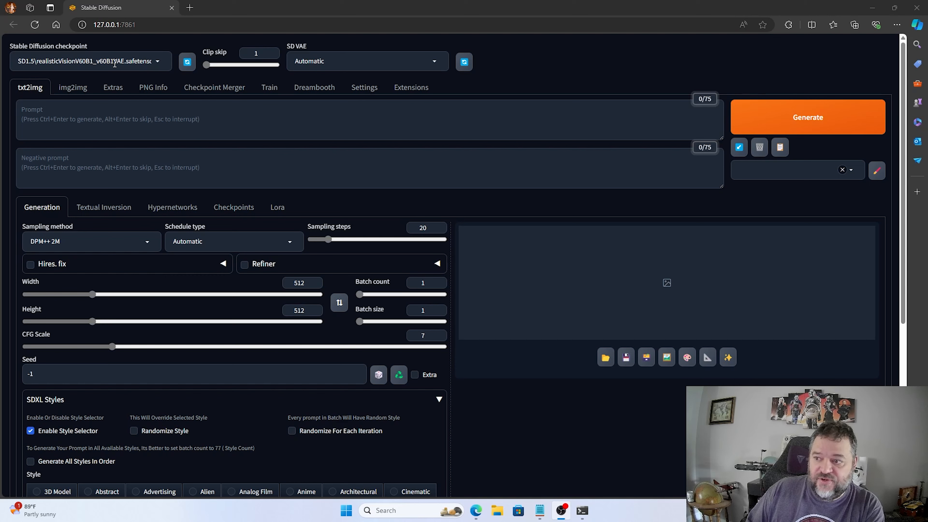
# In Stable Diffusion web UI, filter the LoRAs to Tc\15 and insert the final madtc LoRA into the prompt.
pyautogui.click(275, 208)
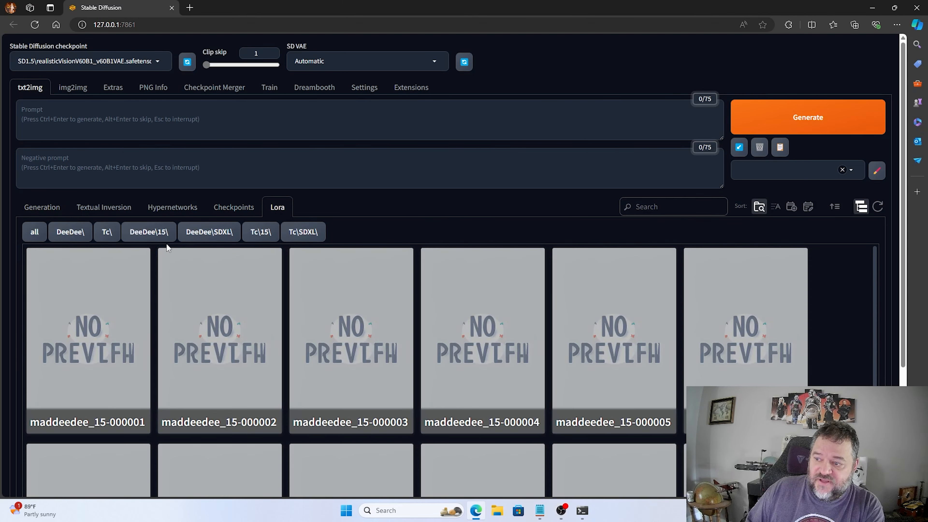
pyautogui.click(257, 234)
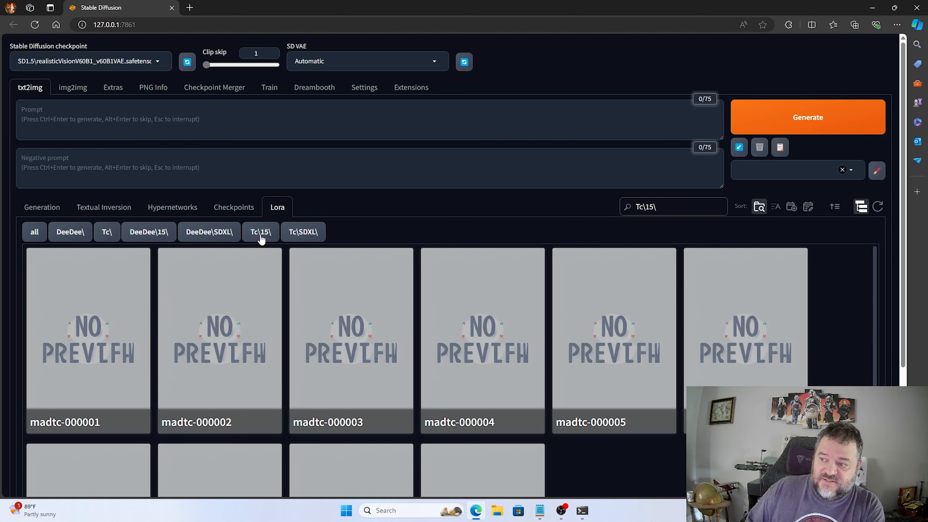
pyautogui.scroll(-5, 249, 292)
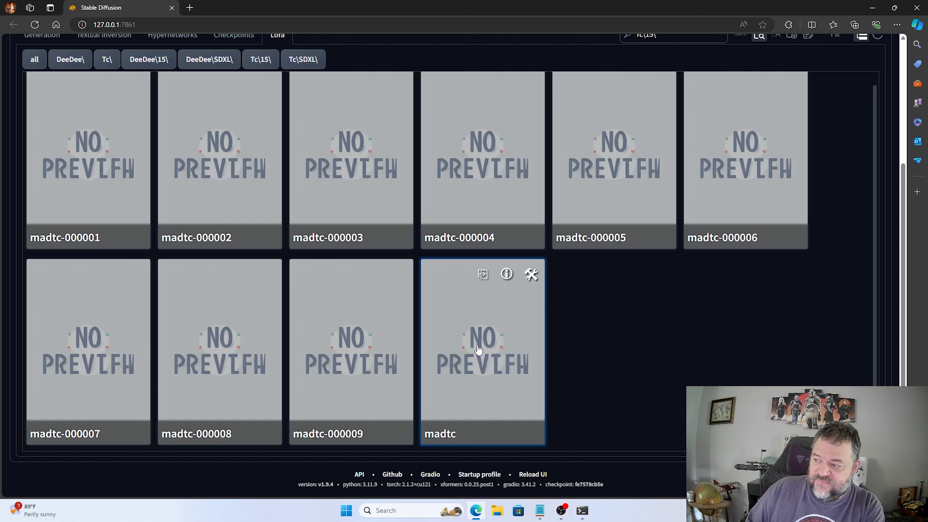
pyautogui.click(439, 325)
pyautogui.scroll(5, 491, 439)
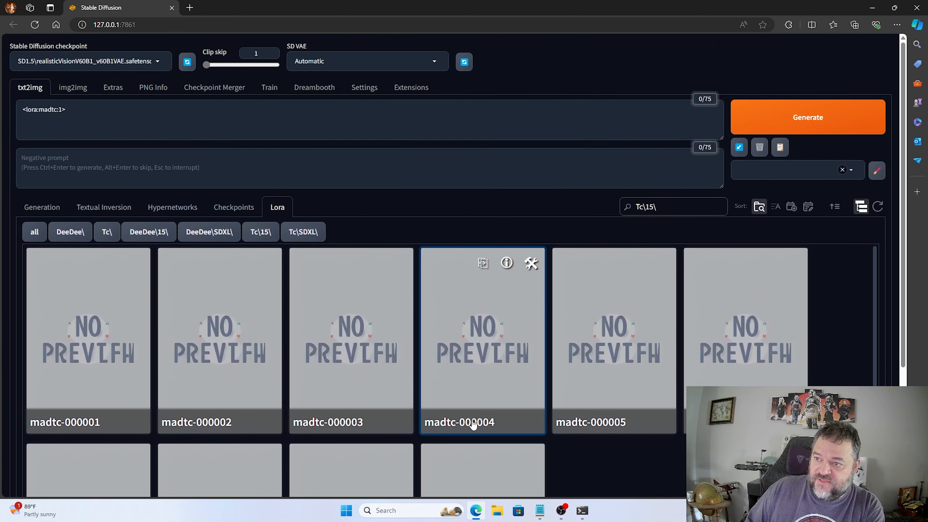
# Append the trigger word madtc after the LoRA tag in the prompt.
pyautogui.click(95, 111)
pyautogui.write('m')
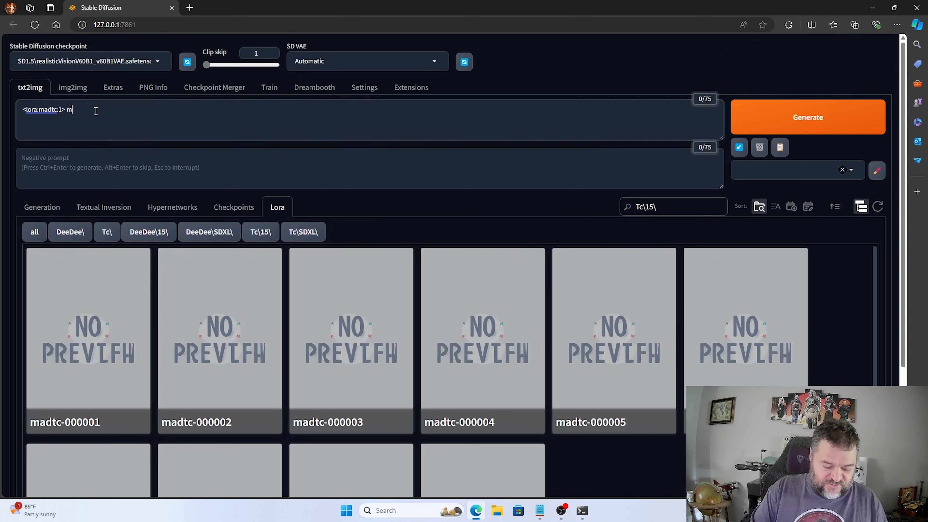
pyautogui.write('ad')
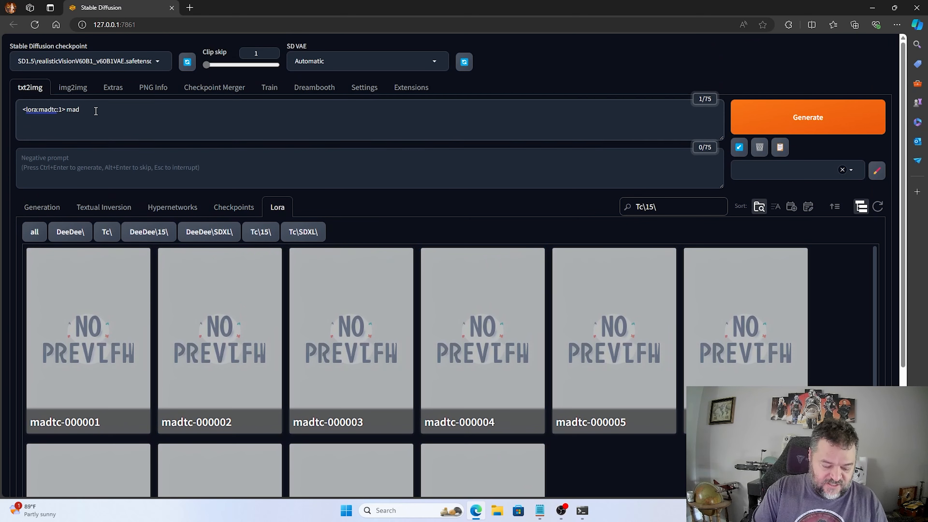
pyautogui.write('tc')
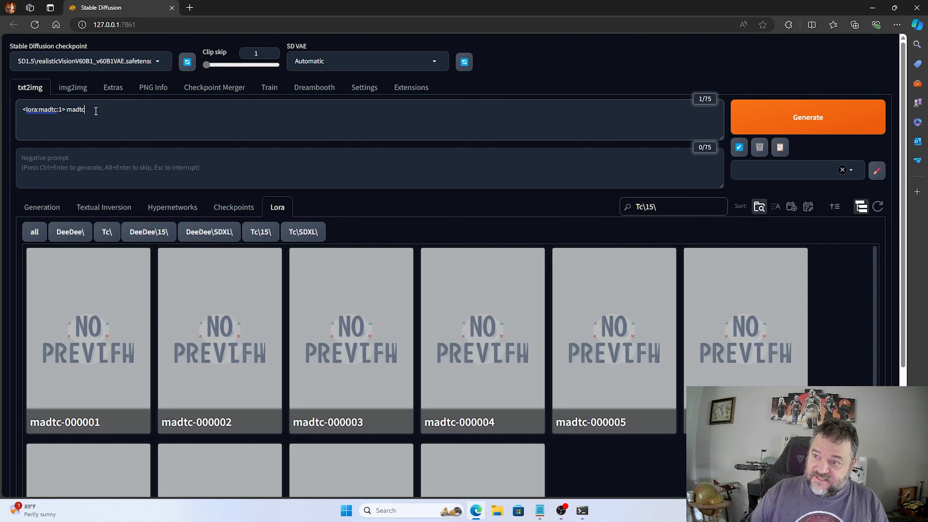
# Return to the generation settings, generate an image from the madtc prompt, and inspect it enlarged before closing the full view.
pyautogui.click(46, 214)
pyautogui.click(755, 132)
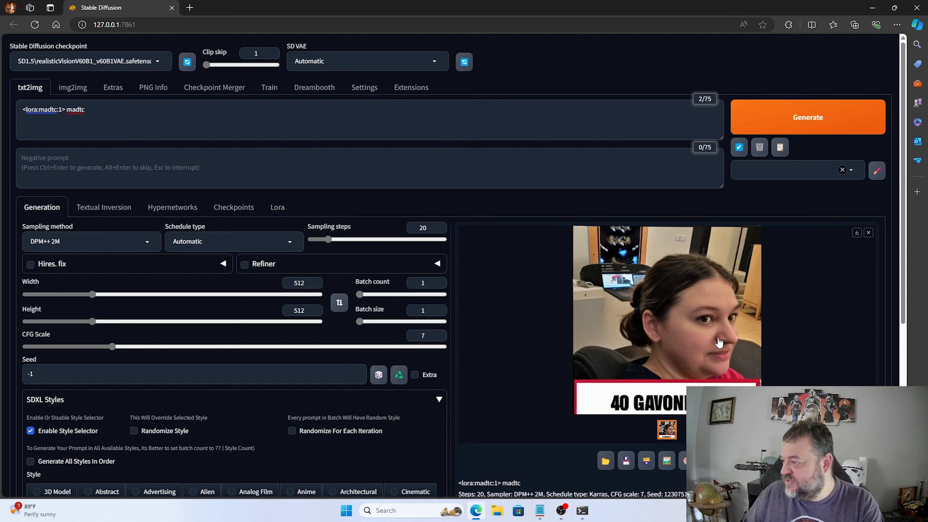
pyautogui.click(719, 343)
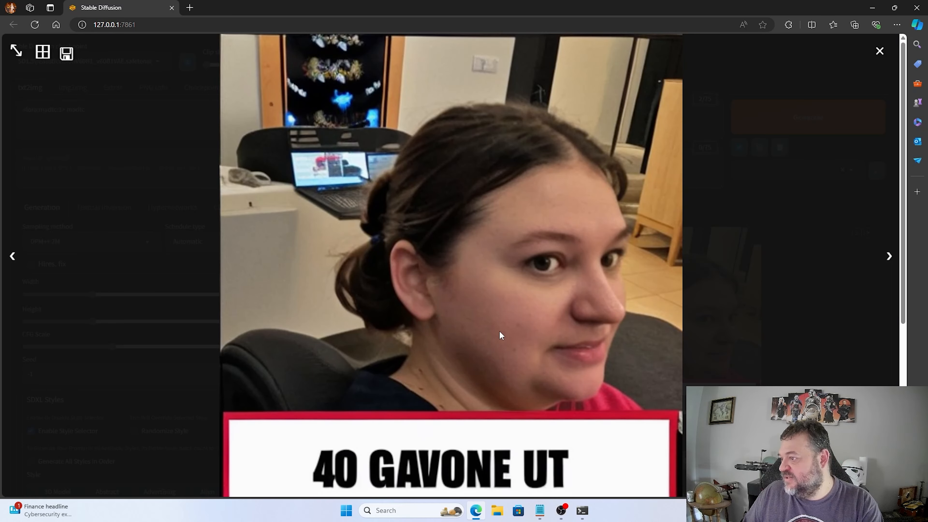
pyautogui.click(879, 51)
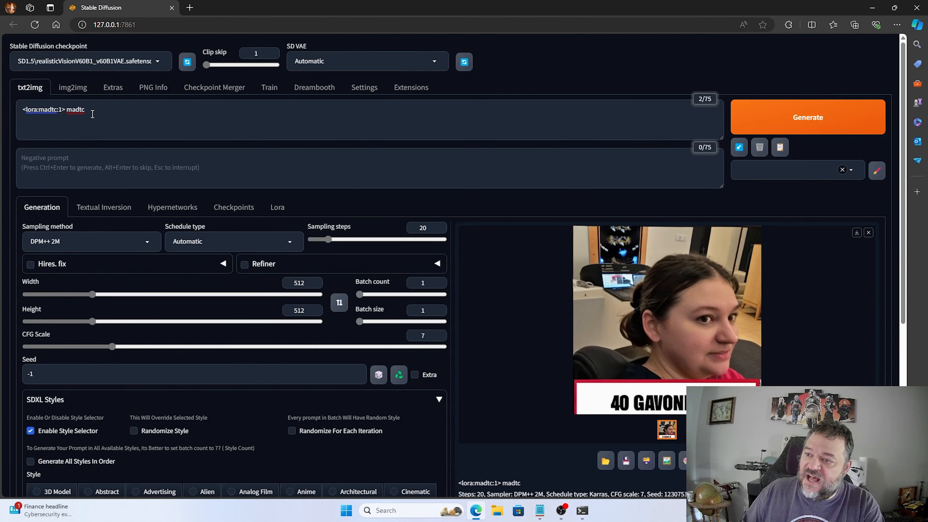
# Add the word man after madtc in the prompt, generate an image, and inspect it enlarged before closing the full view.
pyautogui.write('m')
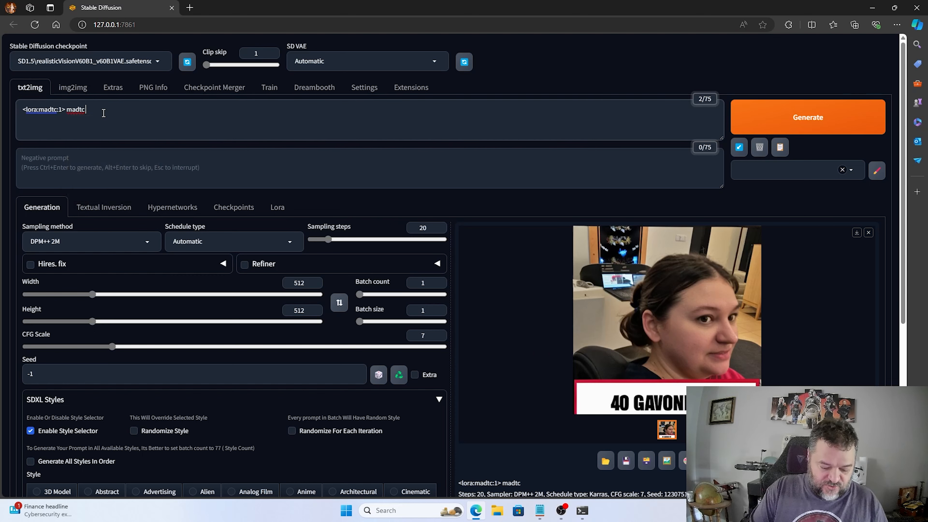
pyautogui.write('an')
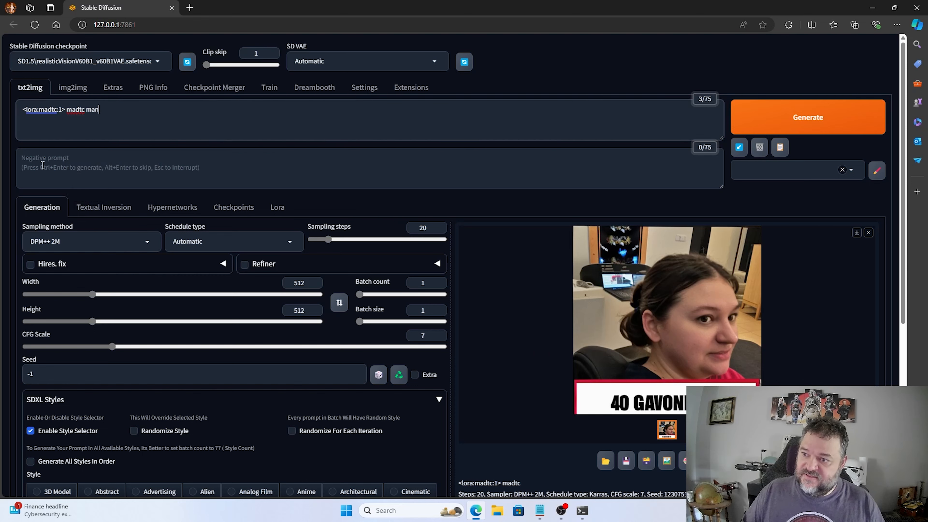
pyautogui.click(796, 114)
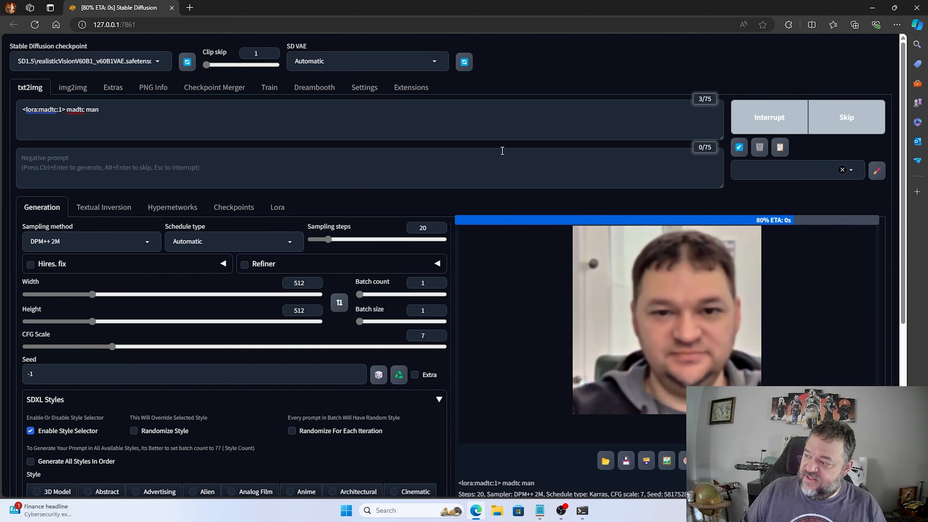
pyautogui.click(662, 319)
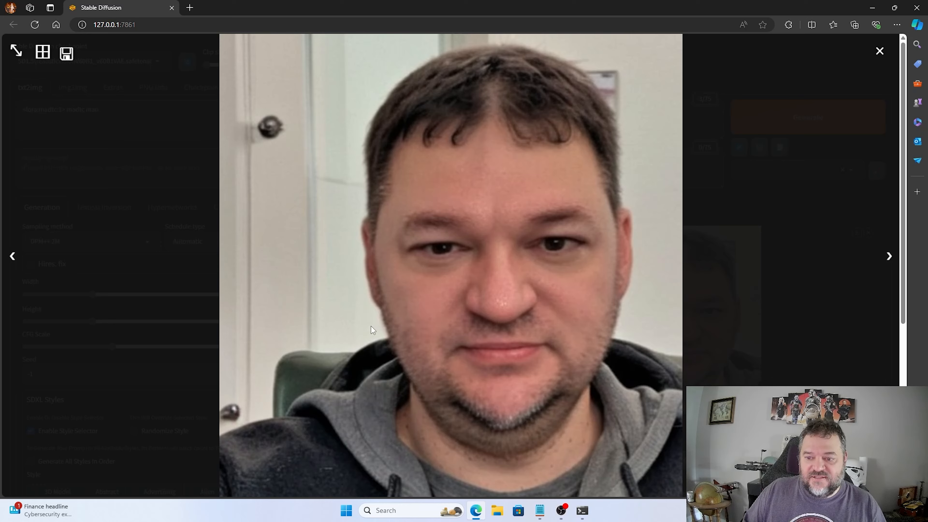
pyautogui.click(296, 276)
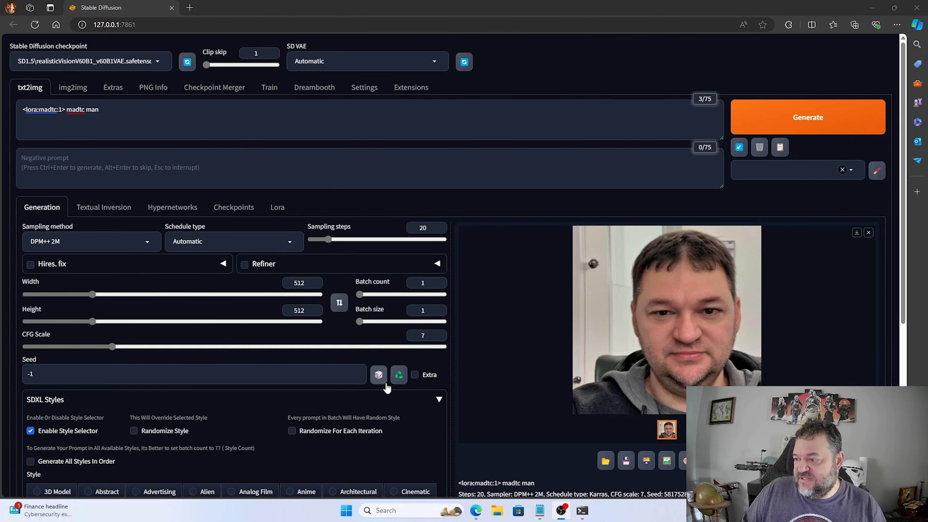
# Reuse the seed of the last generated image and copy the seed value.
pyautogui.click(402, 378)
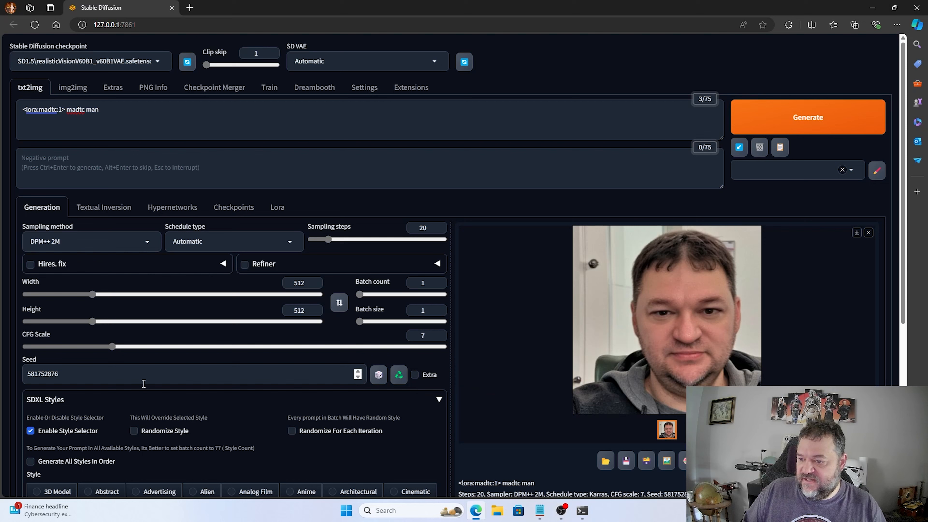
pyautogui.moveTo(79, 374); pyautogui.dragTo(8, 382)
pyautogui.hotkey('ctrl', 'c')
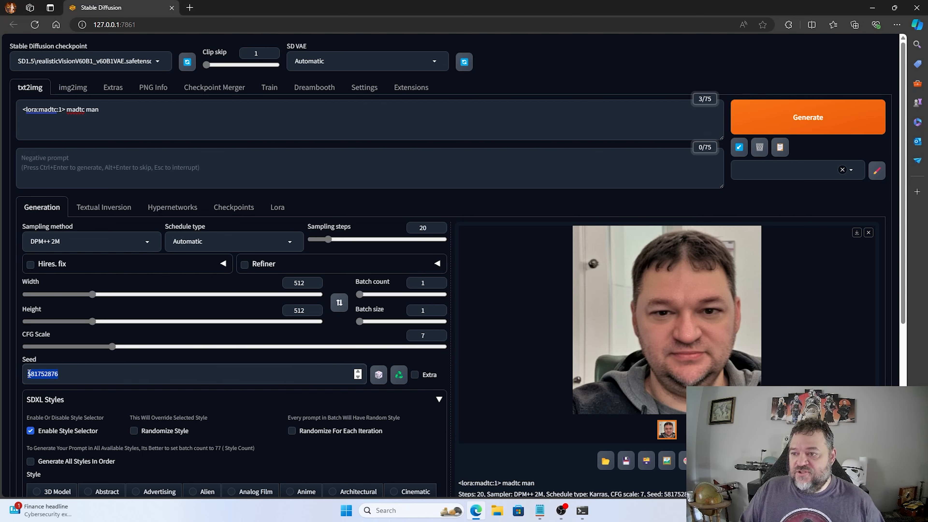
# Enable the X/Y/Z plot script with the copied seed 581752876 as the X value for Seed and Prompt S/R as the Y type.
pyautogui.scroll(-6, 117, 315)
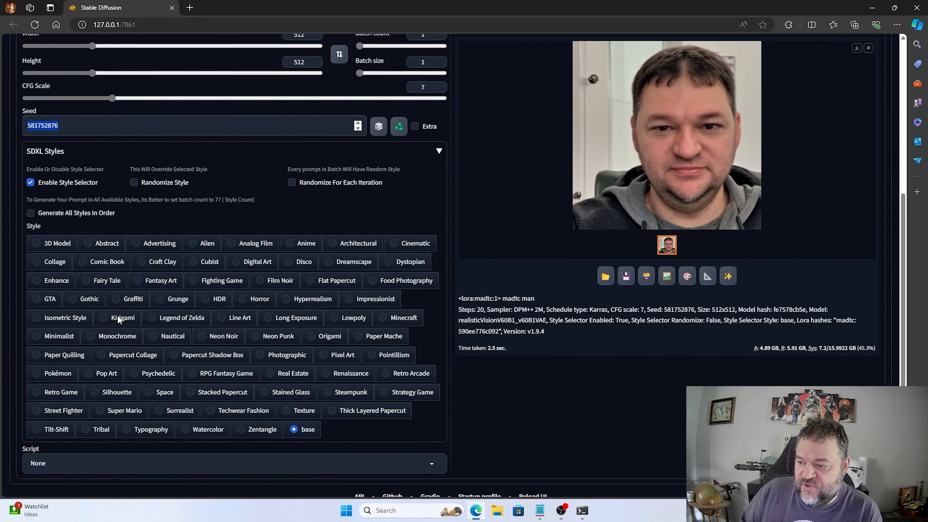
pyautogui.scroll(-1, 117, 315)
pyautogui.click(428, 441)
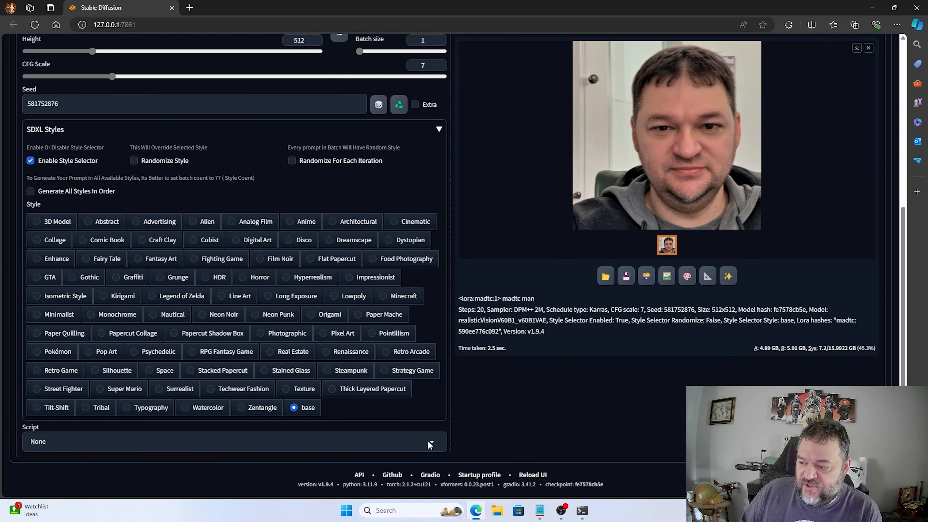
pyautogui.click(43, 425)
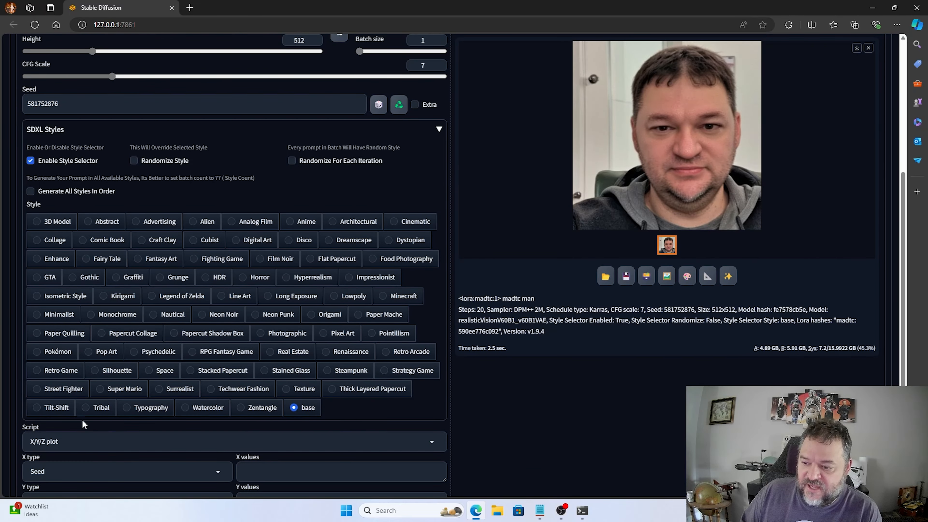
pyautogui.scroll(-4, 141, 390)
pyautogui.click(266, 332)
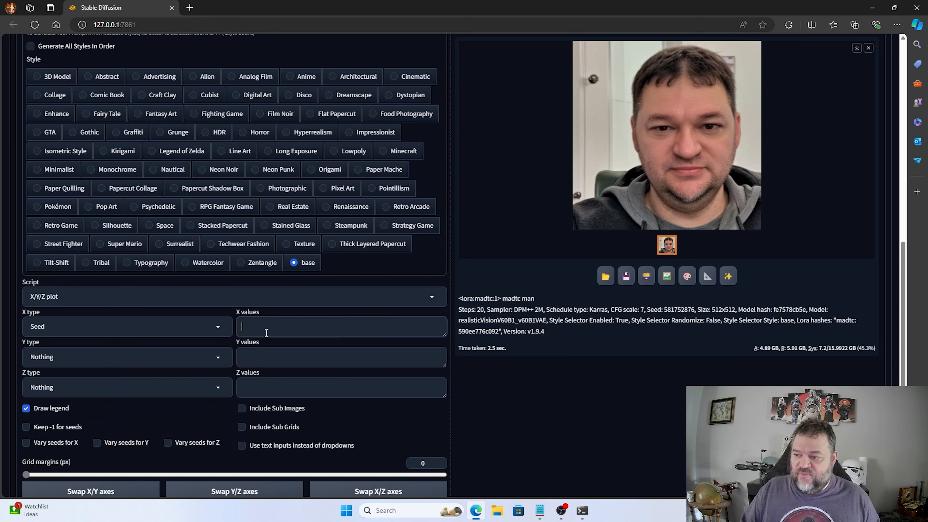
pyautogui.hotkey('ctrl', 'v')
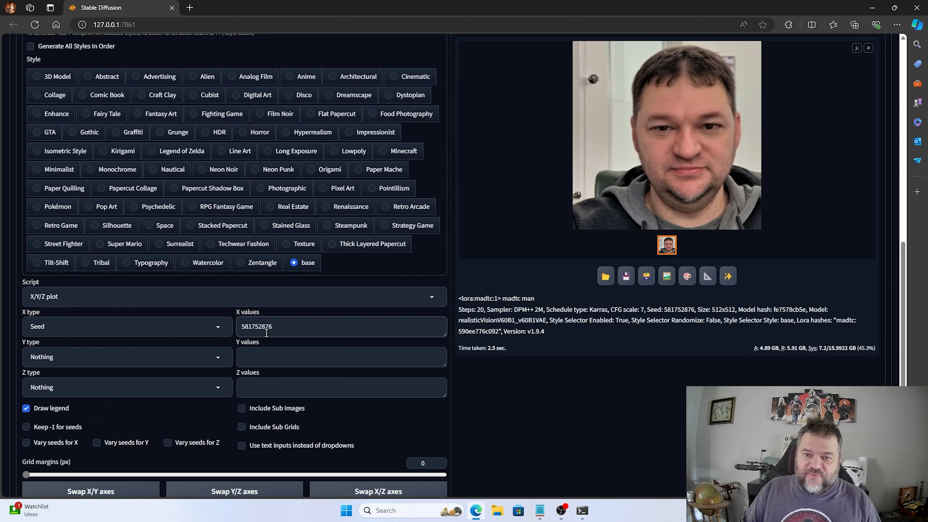
pyautogui.click(215, 360)
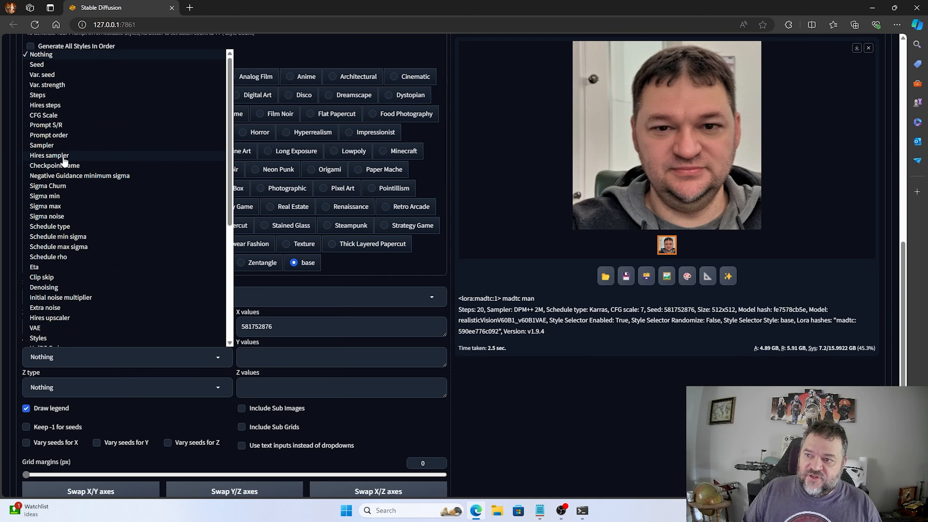
pyautogui.click(55, 125)
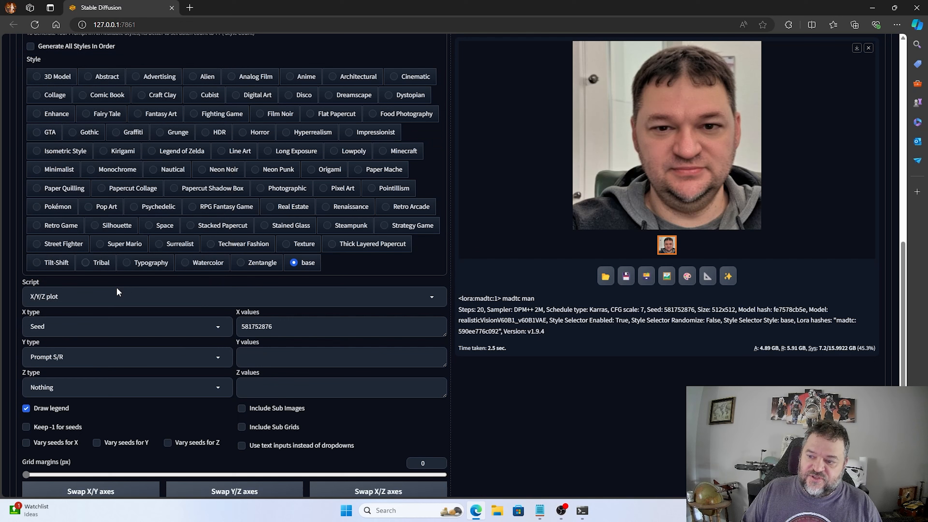
# Insert the madtc-000001 LoRA into the prompt and return to the generation settings.
pyautogui.scroll(10, 256, 336)
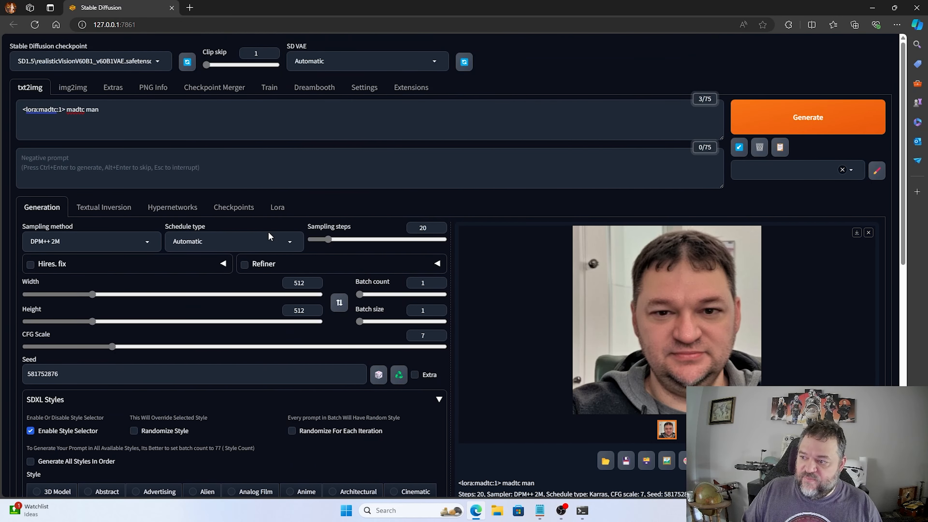
pyautogui.click(277, 207)
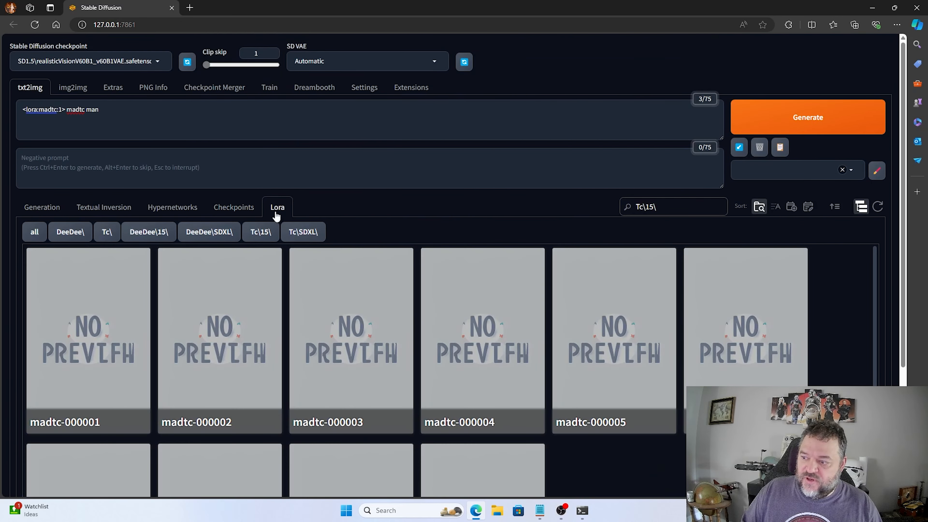
pyautogui.click(79, 357)
pyautogui.click(91, 346)
pyautogui.click(93, 355)
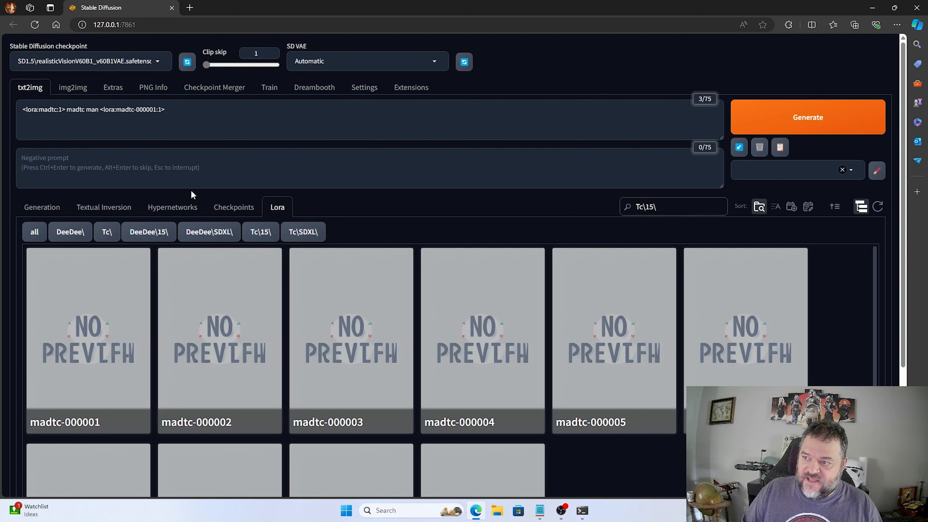
pyautogui.click(44, 213)
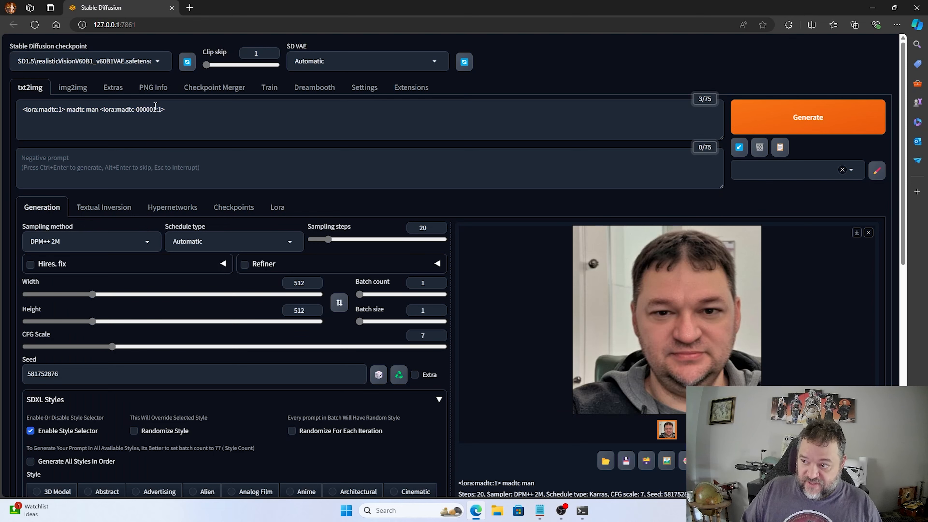
# Replace the number 000001 in the second LoRA tag of the prompt with the placeholder NUM.
pyautogui.moveTo(157, 109); pyautogui.dragTo(138, 110)
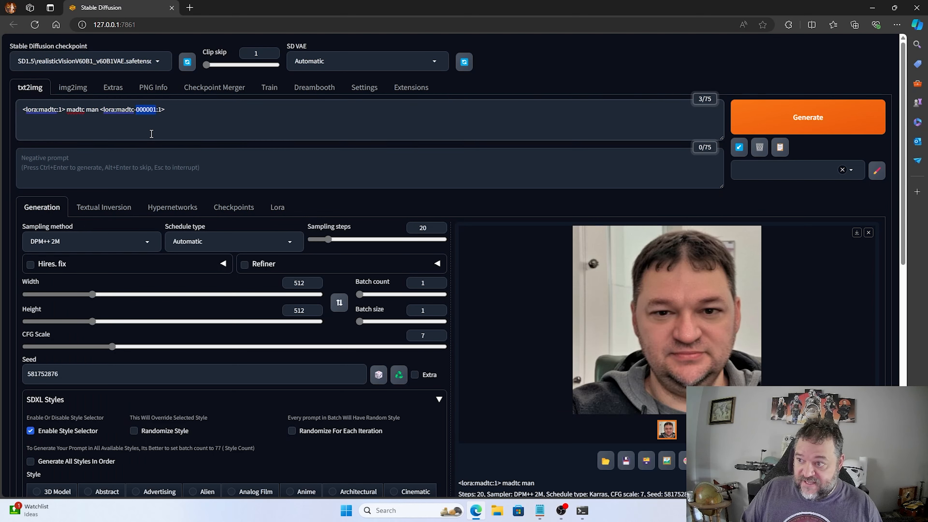
pyautogui.press('BackSpace')
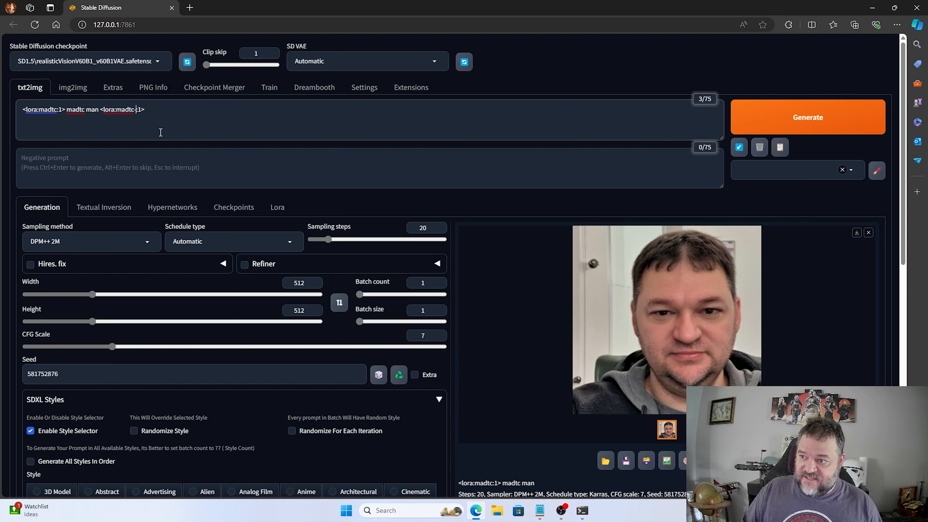
pyautogui.write('num')
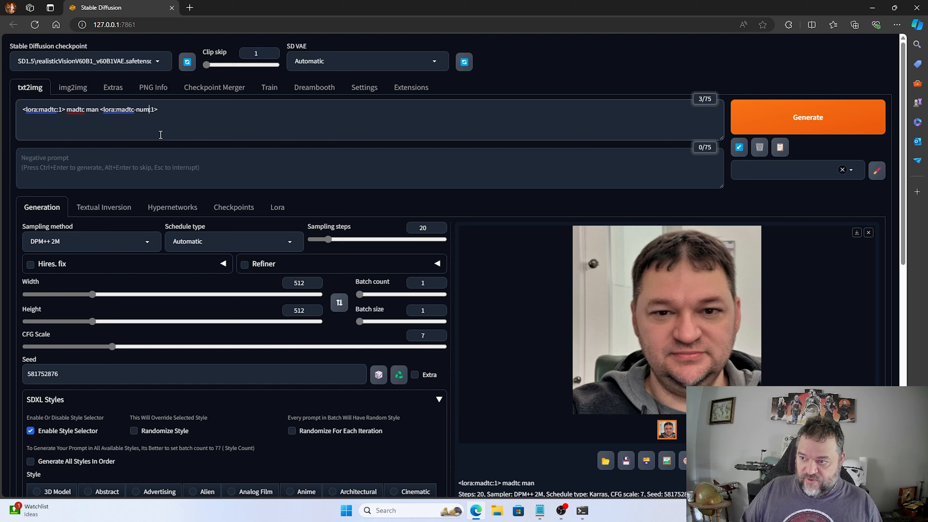
pyautogui.press('BackSpace')
pyautogui.press('BackSpace')
pyautogui.press('BackSpace')
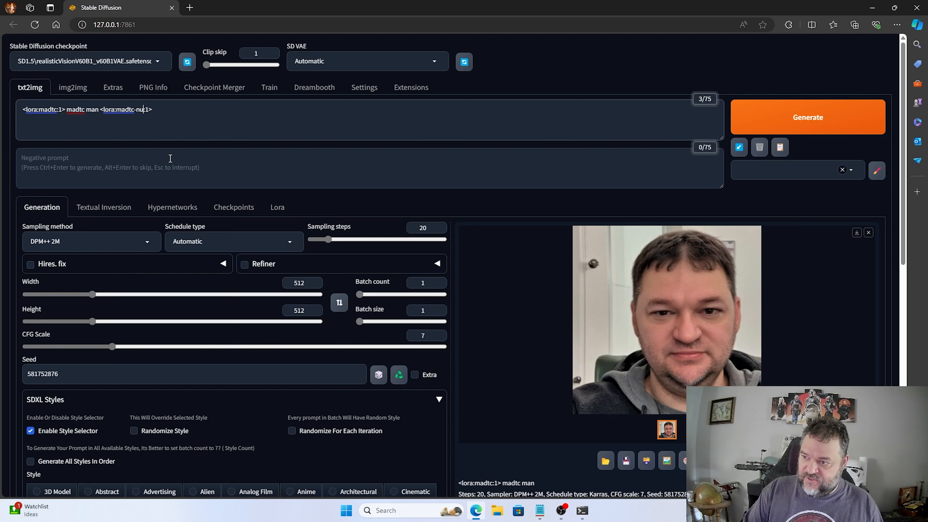
pyautogui.write('NUM')
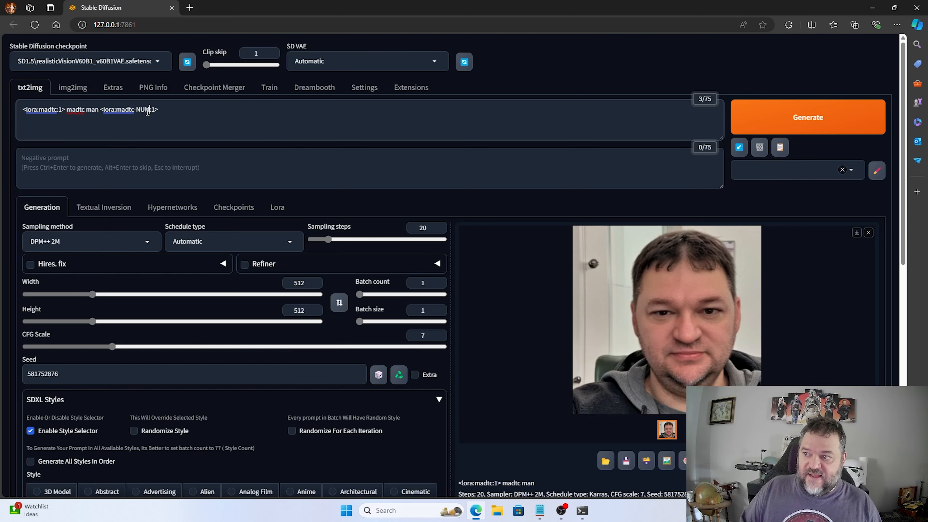
# Start the Y values list of the X/Y/Z plot with the placeholder NUM followed by a comma.
pyautogui.scroll(-10, 136, 215)
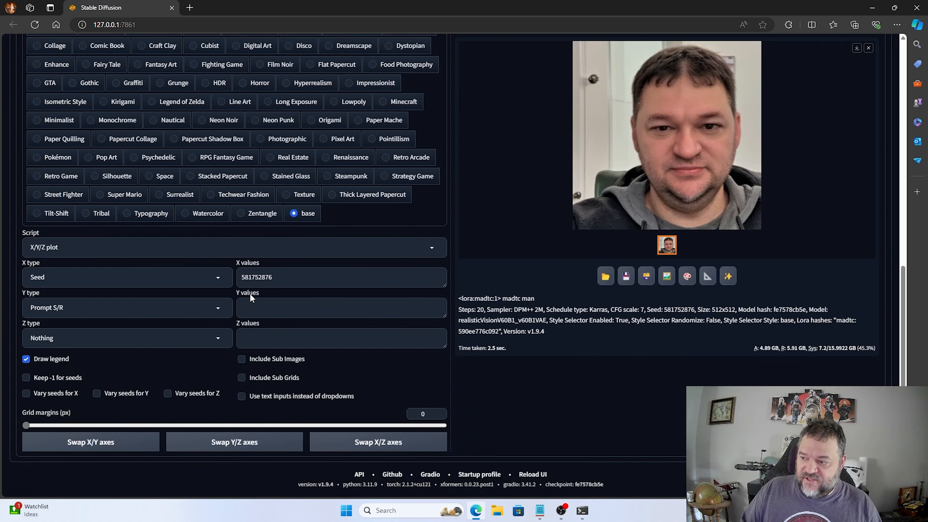
pyautogui.click(254, 308)
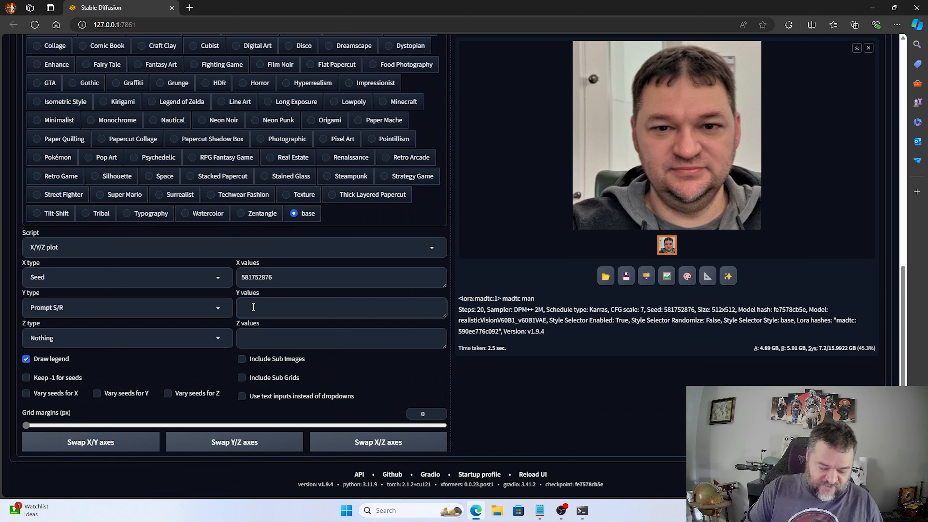
pyautogui.write('BUN')
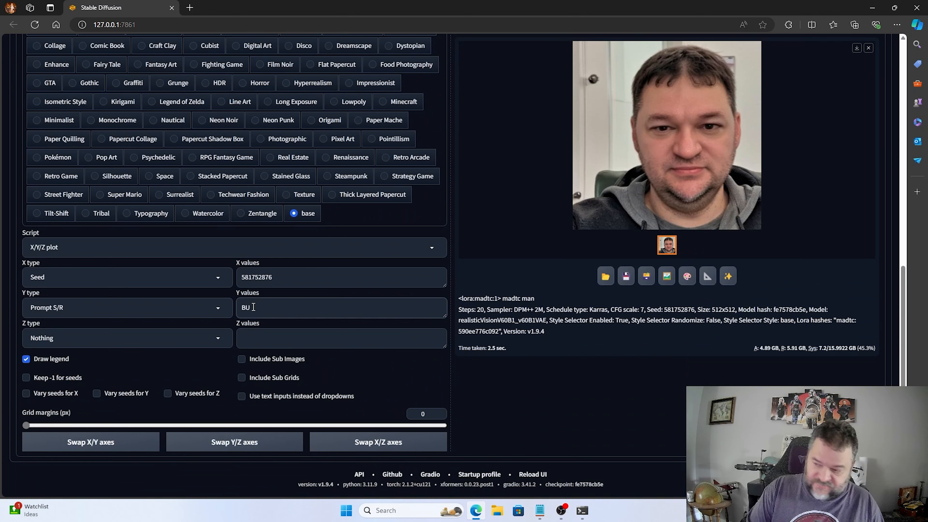
pyautogui.write('N')
pyautogui.press('BackSpace')
pyautogui.press('BackSpace')
pyautogui.press('BackSpace')
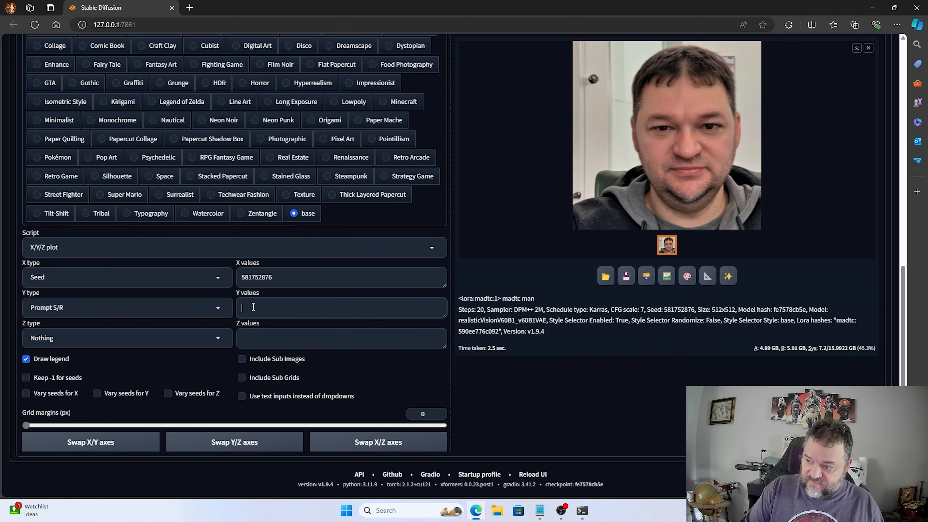
pyautogui.write('NUN')
pyautogui.write(', ')
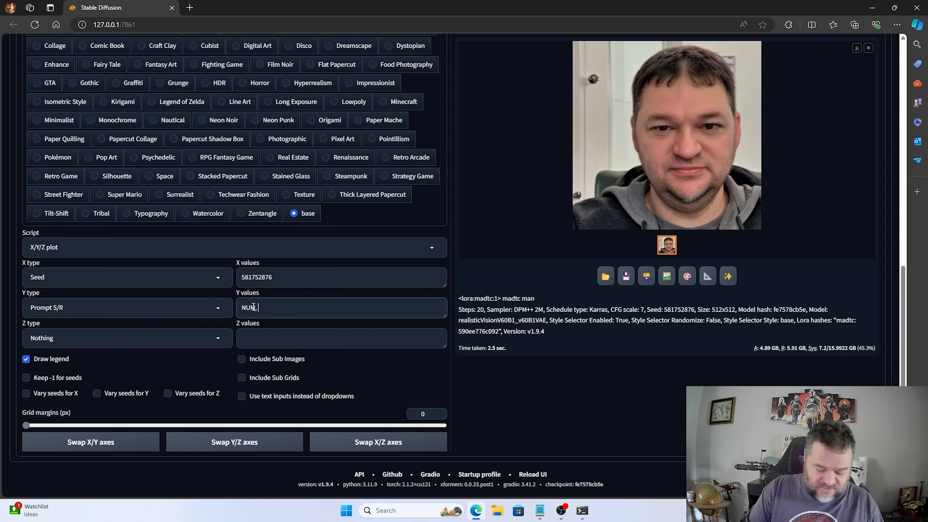
# Append the comma-separated epoch numbers 000001 through 000009 after NUM in the X/Y/Z plot's Y values.
pyautogui.write('000001')
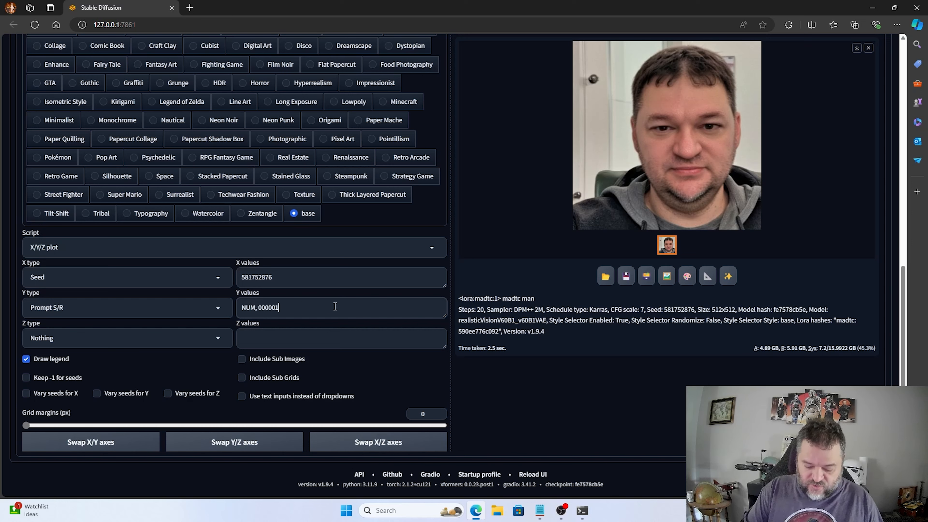
pyautogui.write(',000002')
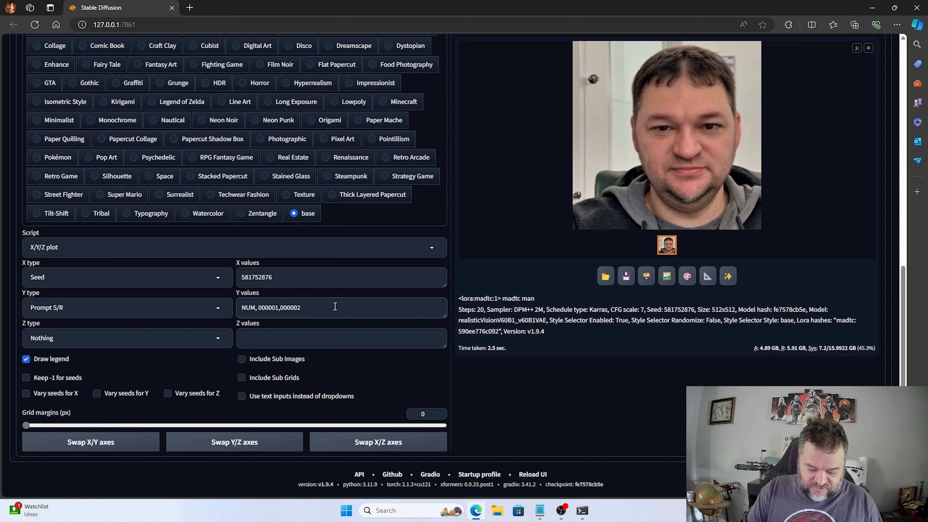
pyautogui.write(',00000')
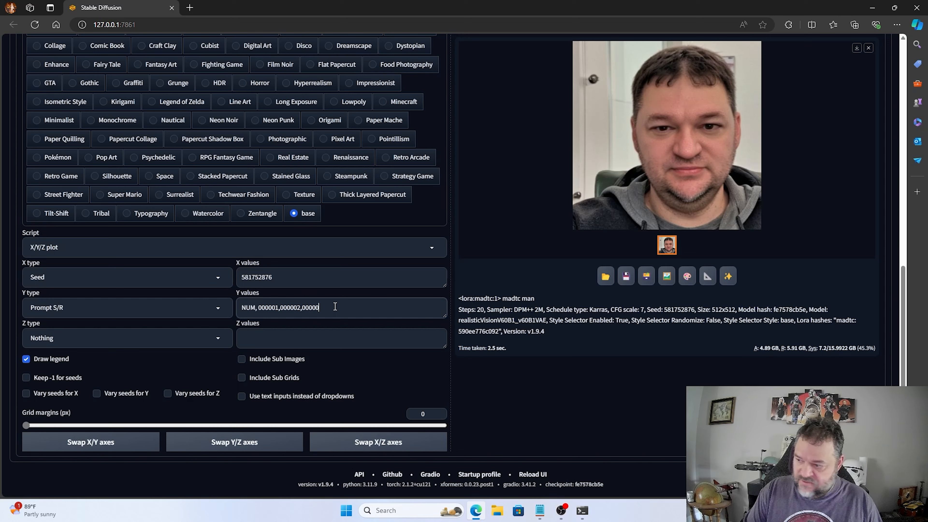
pyautogui.write('13,00000')
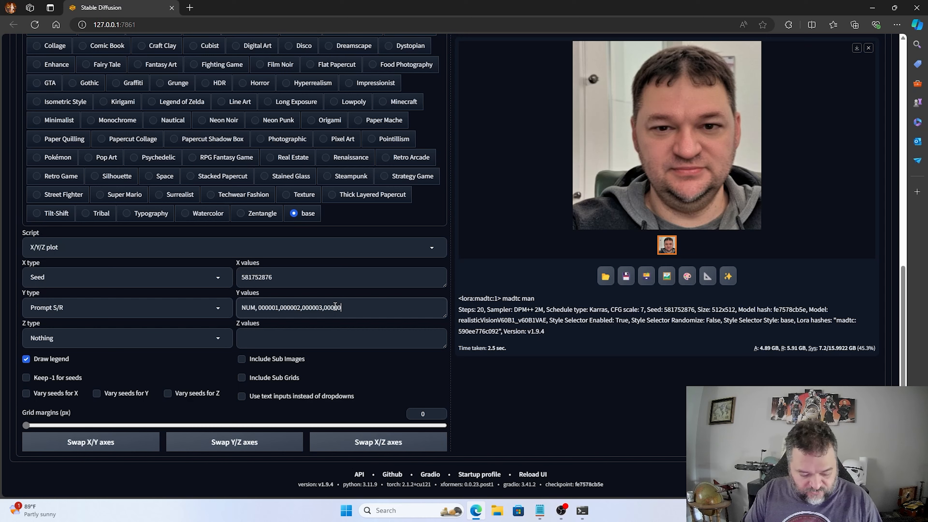
pyautogui.write('14,000001')
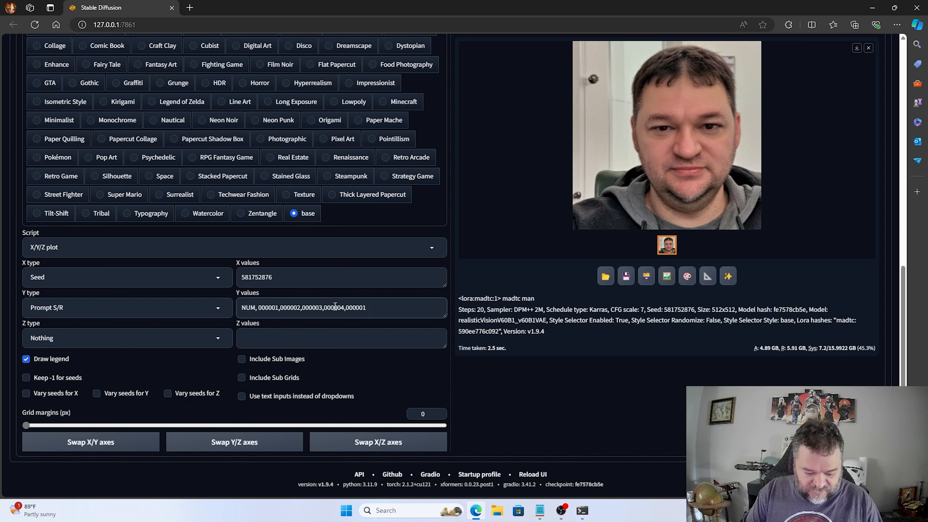
pyautogui.press('BackSpace')
pyautogui.write('5,0000016')
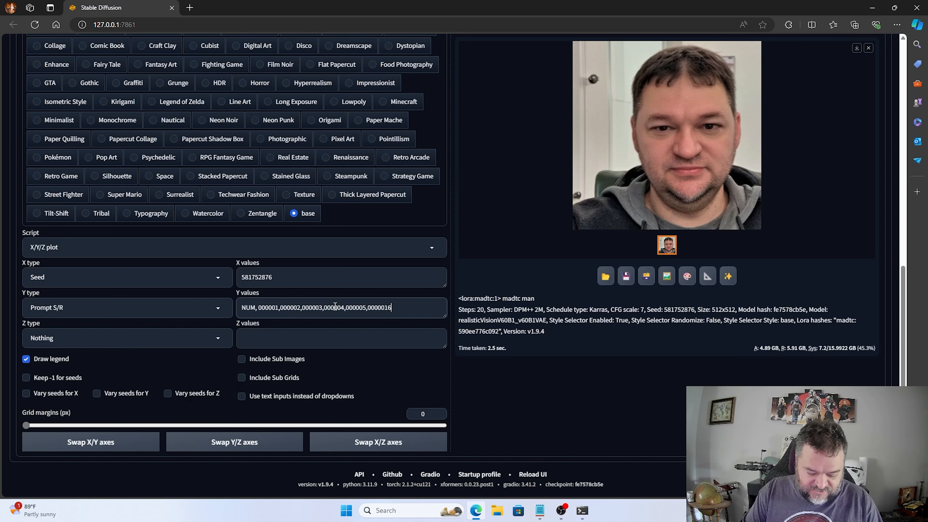
pyautogui.write(',0000017,')
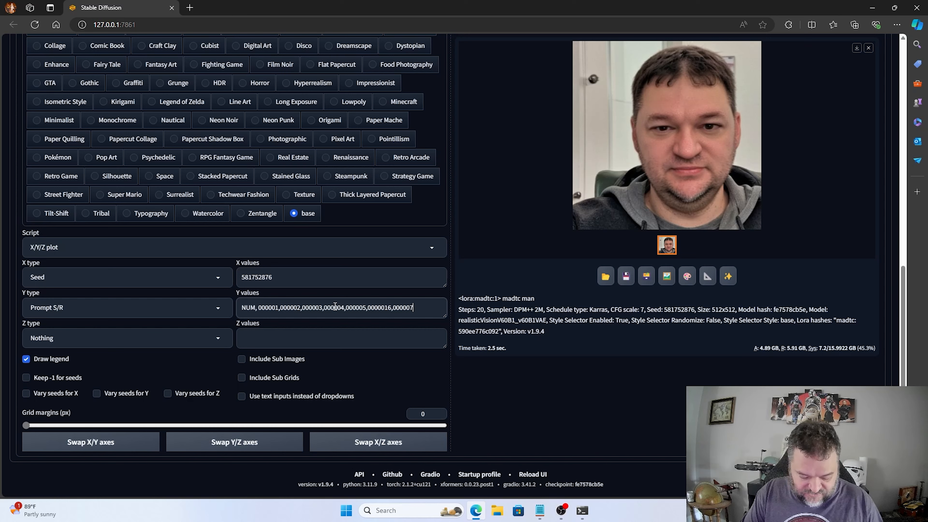
pyautogui.write('000001')
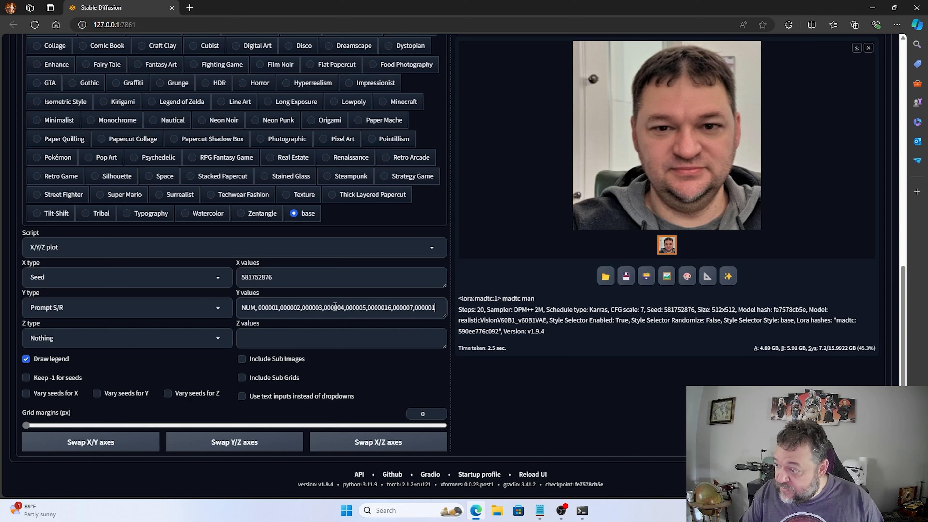
pyautogui.press('BackSpace')
pyautogui.write('8')
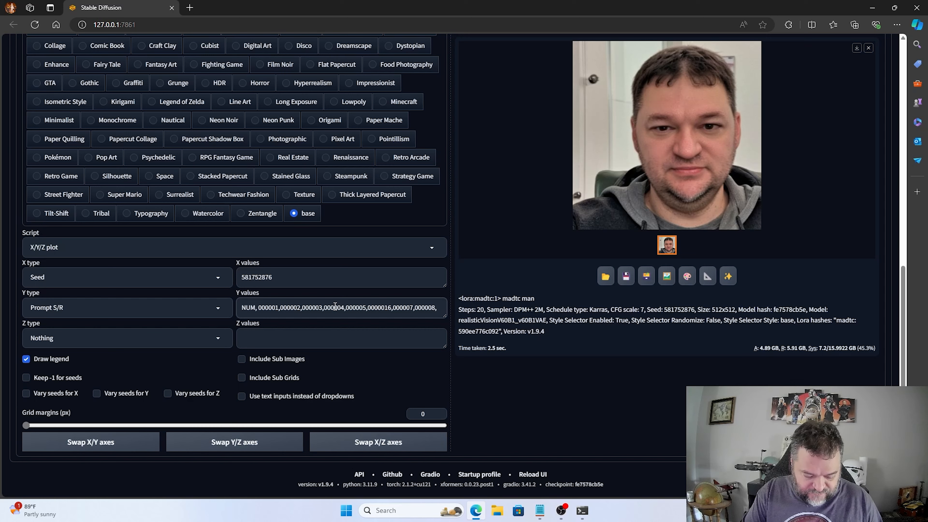
pyautogui.write(',000001')
pyautogui.press('BackSpace')
pyautogui.write('9')
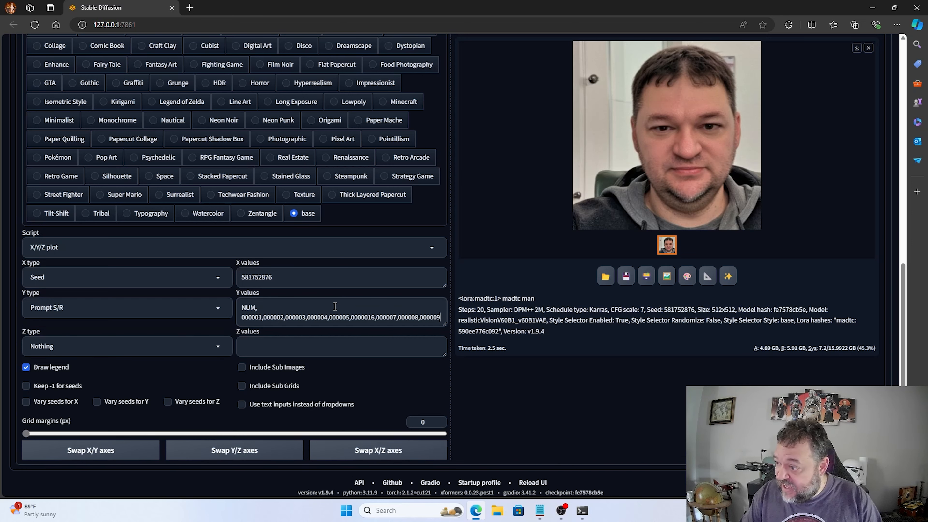
# Correct the mistyped sixth epoch number in the Y values to 000006.
pyautogui.click(371, 317)
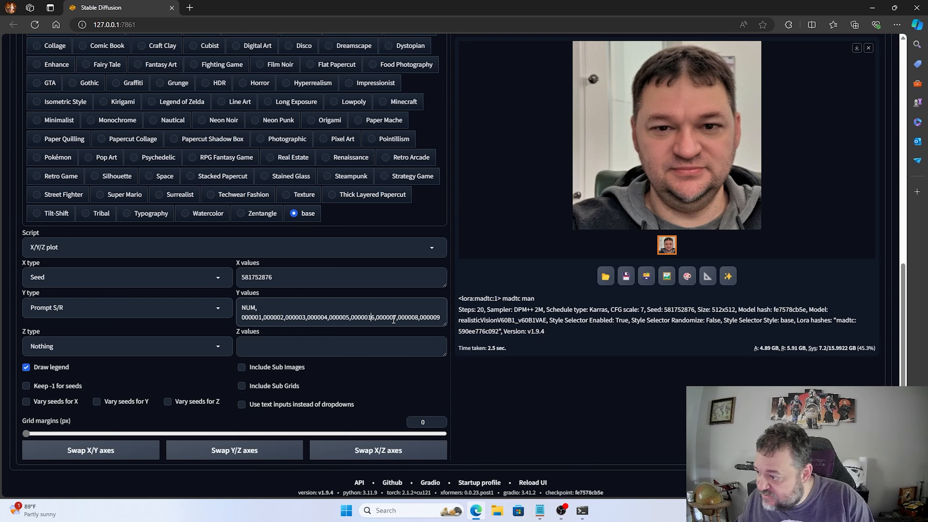
pyautogui.press('BackSpace')
pyautogui.moveTo(440, 317); pyautogui.dragTo(224, 318)
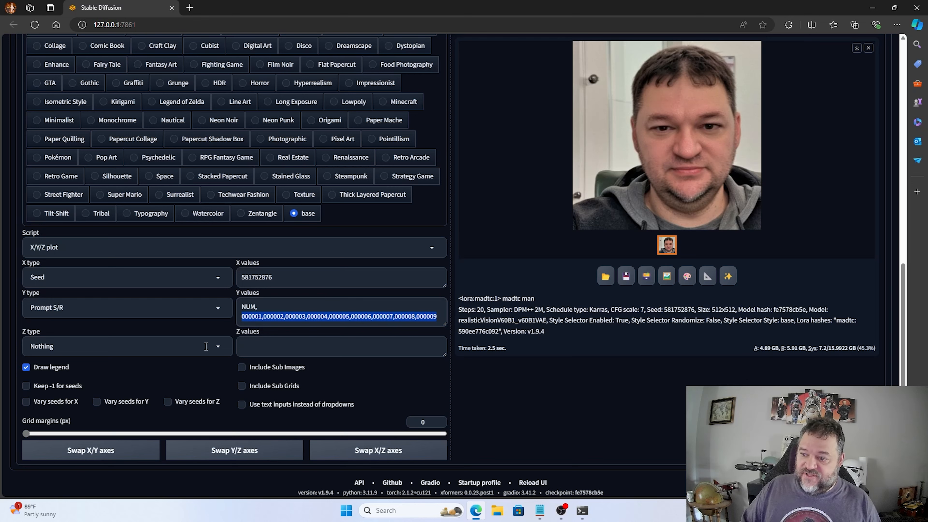
# Set the plot's Z type to Clip skip with the Z values 1,2,3.
pyautogui.click(218, 348)
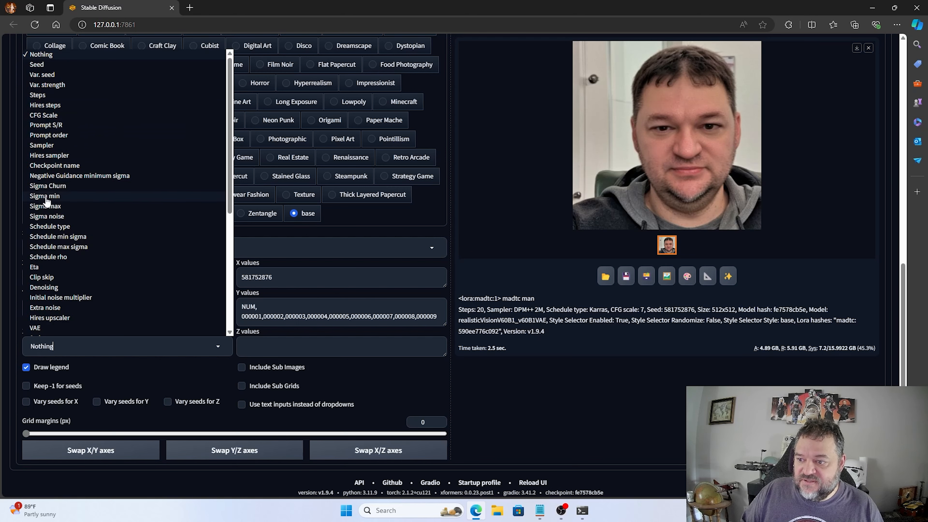
pyautogui.click(51, 278)
pyautogui.click(278, 347)
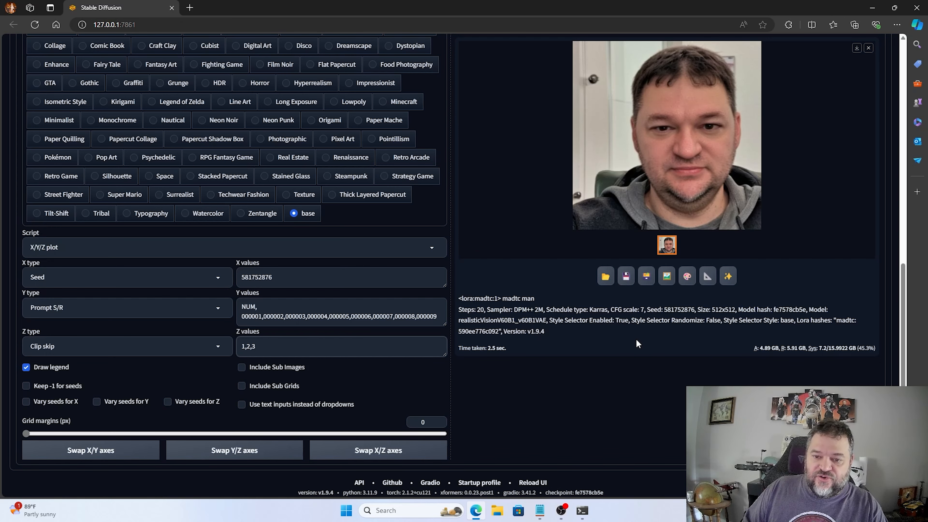
# Generate the X/Y/Z plot and open the resulting grid image in a maximized Photos window.
pyautogui.scroll(5, 637, 343)
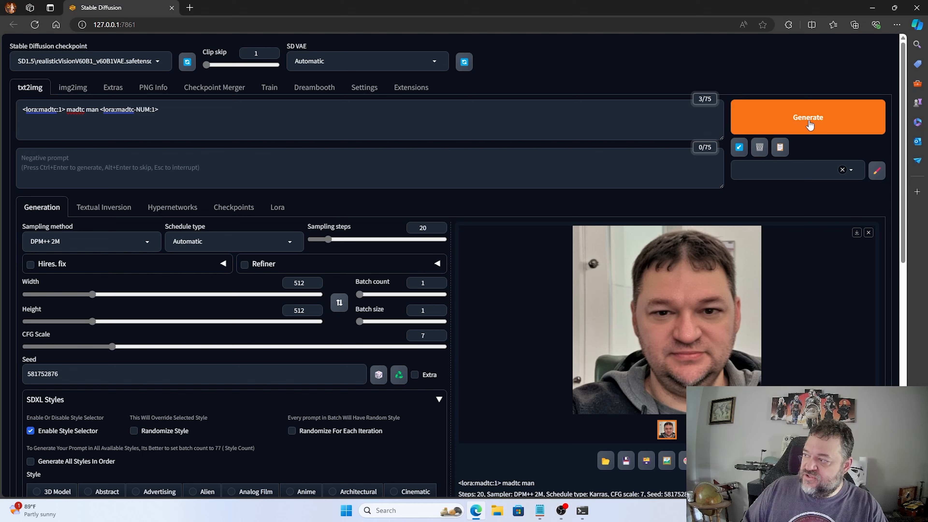
pyautogui.click(829, 121)
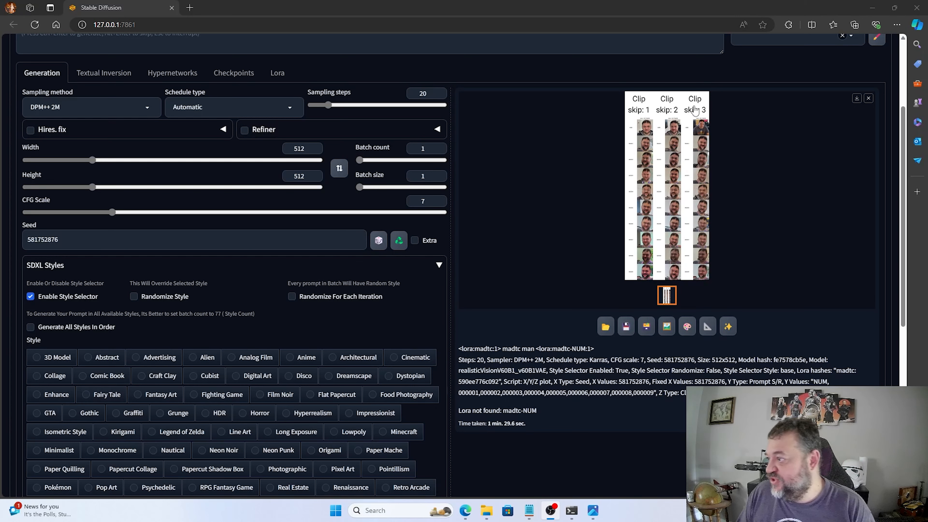
pyautogui.click(640, 159)
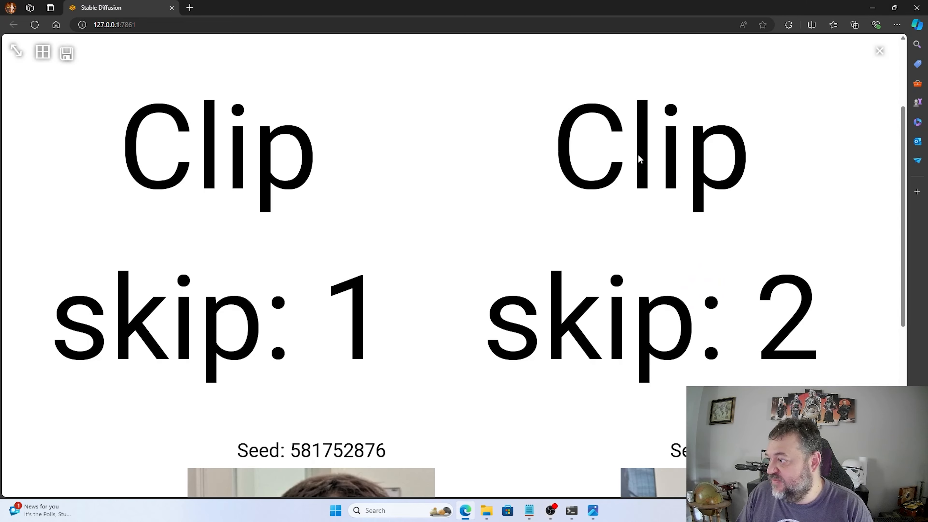
pyautogui.click(416, 351)
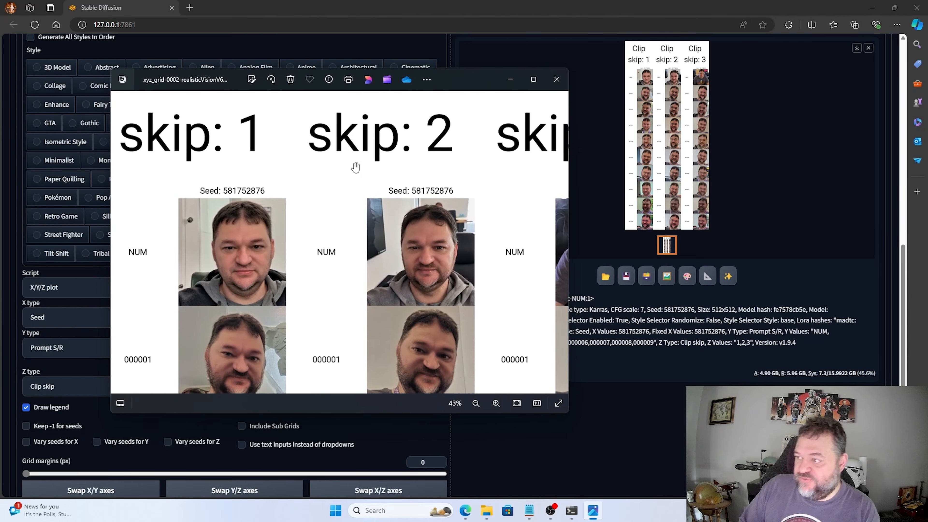
pyautogui.click(541, 84)
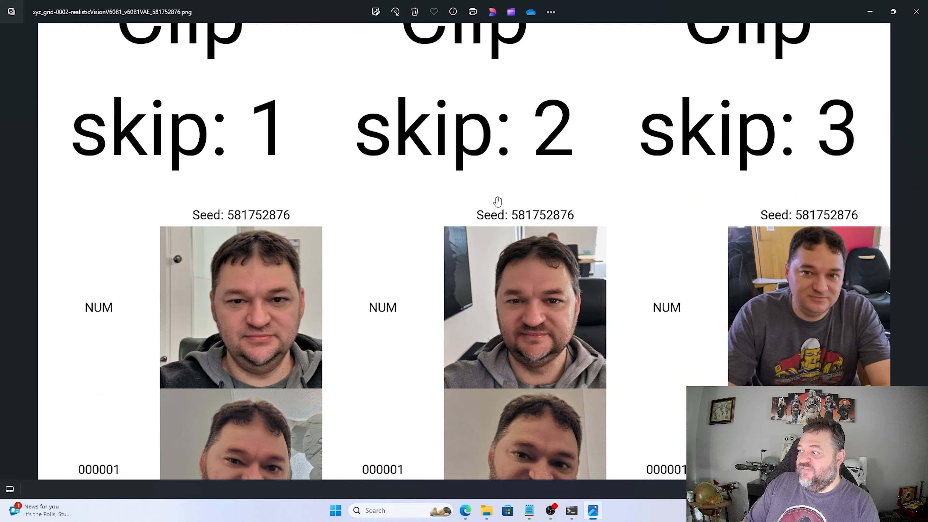
# Examine the grid from the Clip skip headings down to row 000009, comparing the likeness for each epoch.
pyautogui.scroll(3, 490, 205)
pyautogui.scroll(-3, 486, 208)
pyautogui.moveTo(445, 201); pyautogui.dragTo(445, 243)
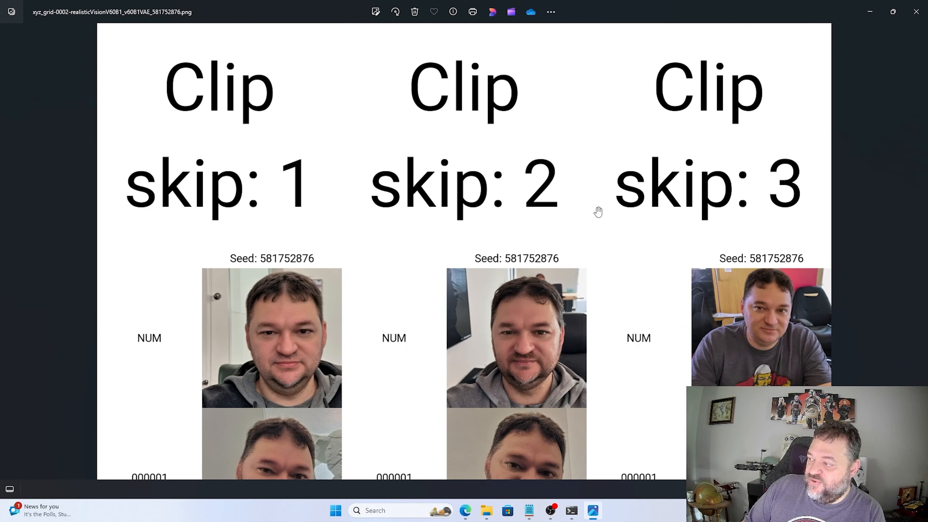
pyautogui.scroll(-3, 524, 242)
pyautogui.scroll(-12, 519, 177)
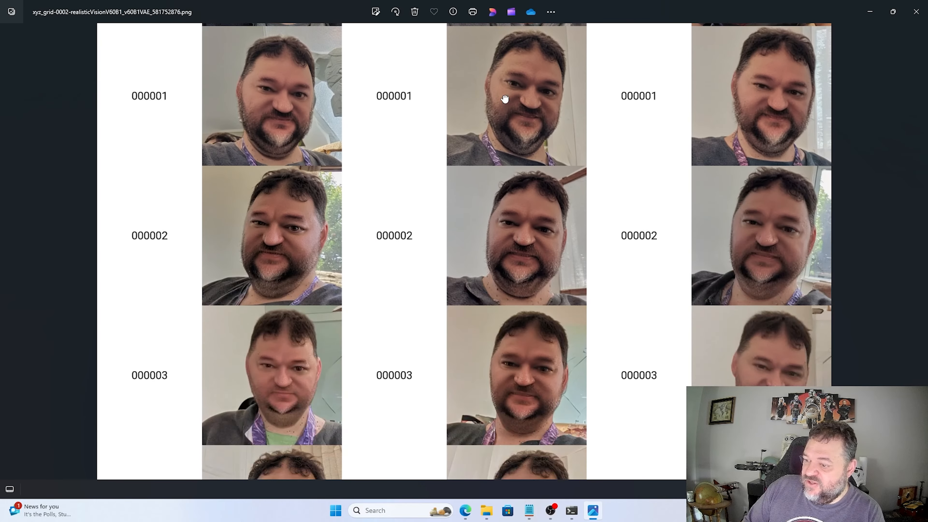
pyautogui.scroll(-3, 583, 277)
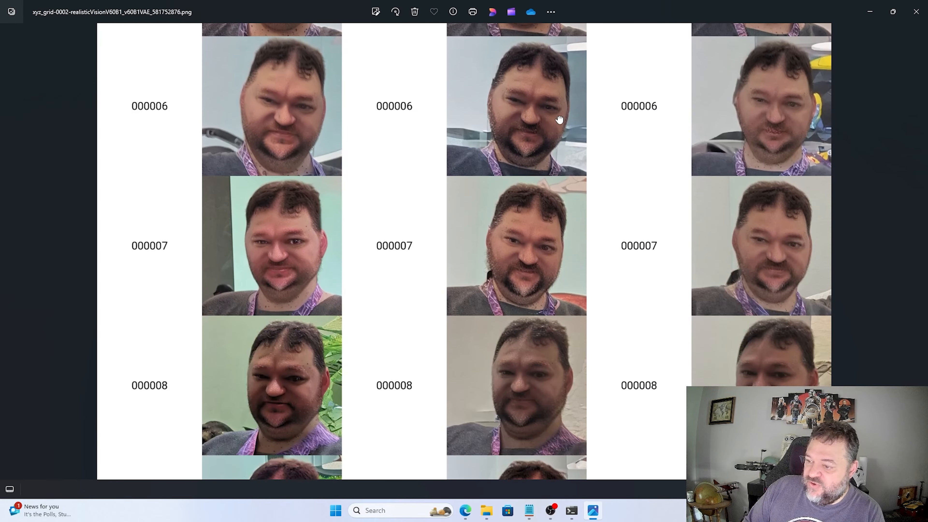
pyautogui.scroll(-2, 152, 313)
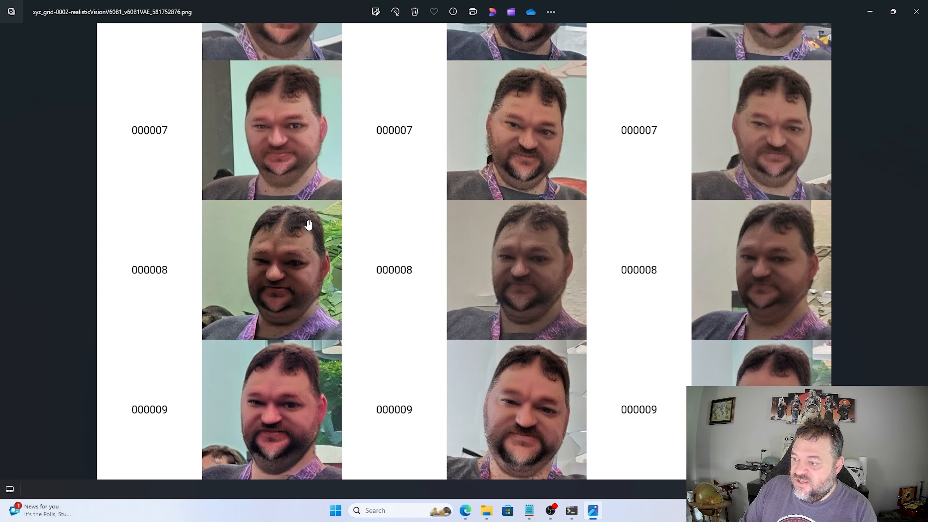
# Review the grid rows from 000009 back up to NUM across the three Clip skip columns, and close the image.
pyautogui.scroll(5, 453, 162)
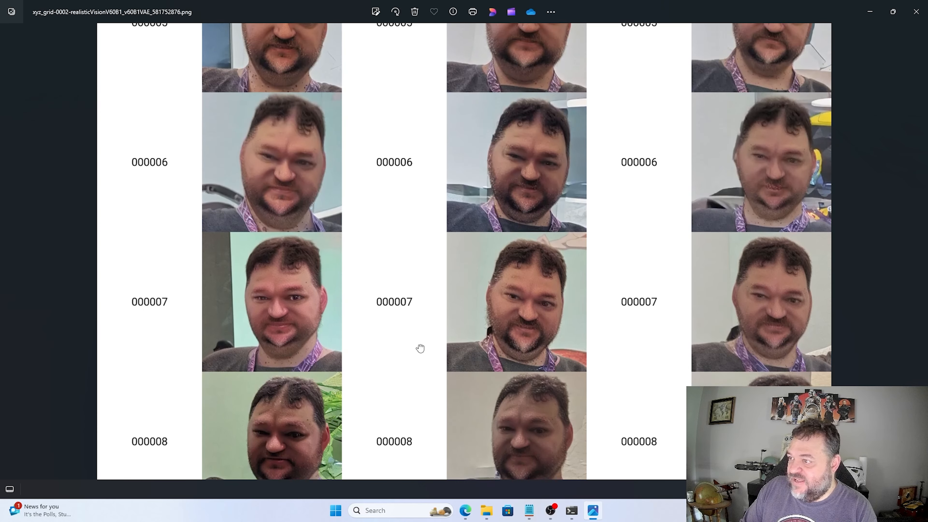
pyautogui.moveTo(419, 212)
pyautogui.mouseDown()
pyautogui.moveTo(422, 267)
pyautogui.moveTo(400, 362)
pyautogui.mouseUp()
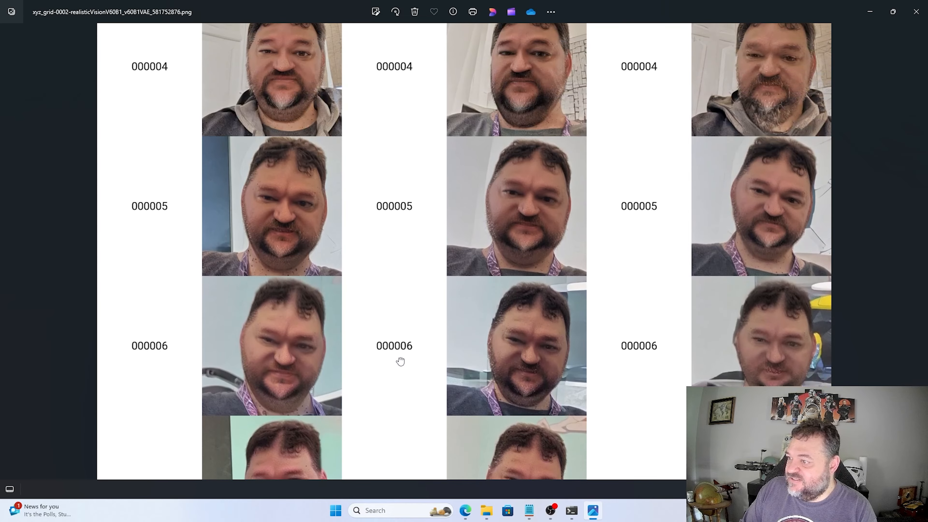
pyautogui.moveTo(525, 228); pyautogui.dragTo(494, 374)
pyautogui.scroll(1, 475, 373)
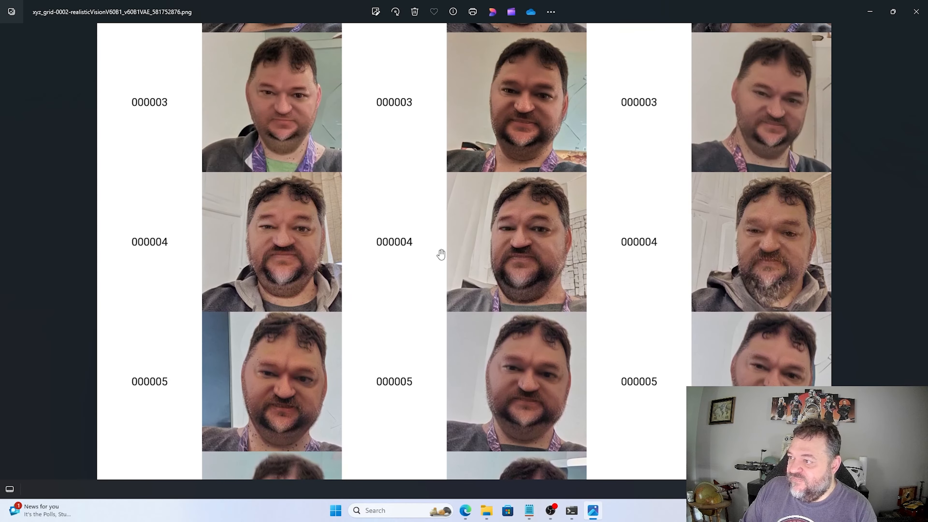
pyautogui.moveTo(440, 253); pyautogui.dragTo(410, 379)
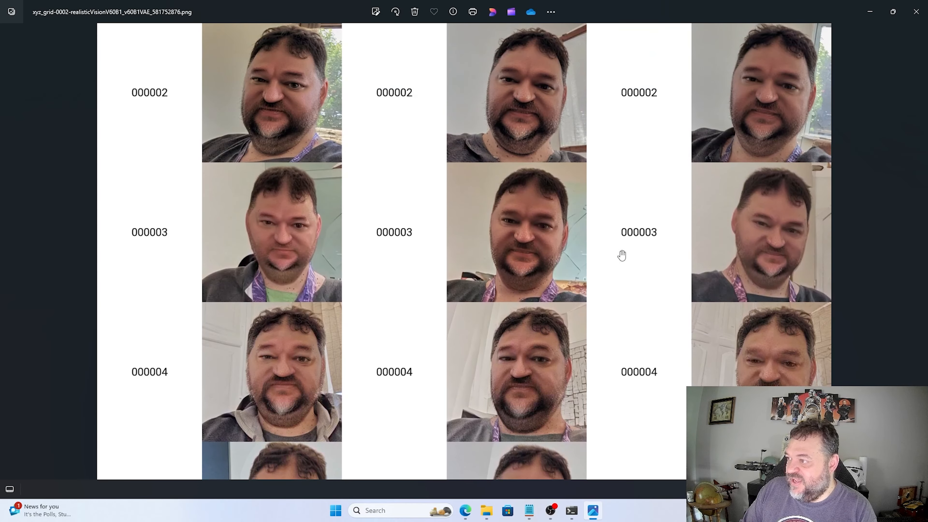
pyautogui.moveTo(501, 111); pyautogui.dragTo(472, 349)
pyautogui.moveTo(454, 215); pyautogui.dragTo(430, 402)
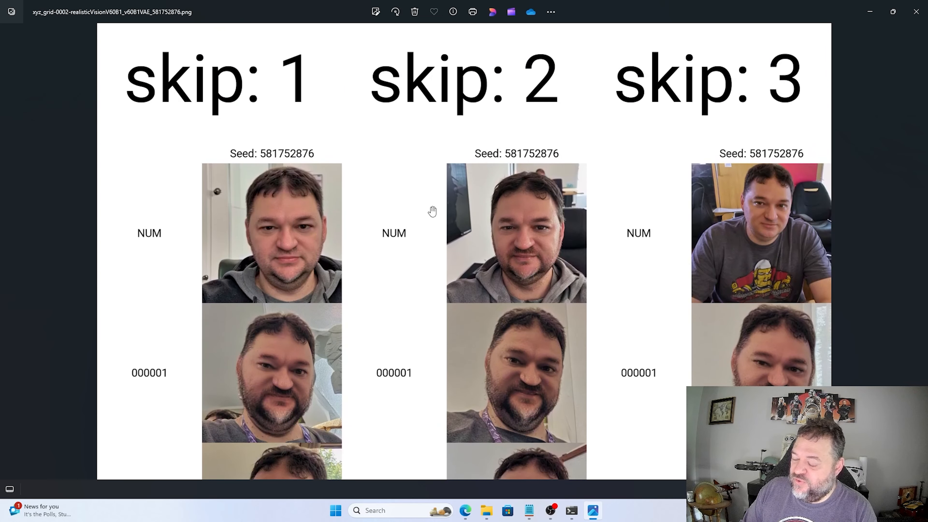
pyautogui.moveTo(452, 241); pyautogui.dragTo(438, 239)
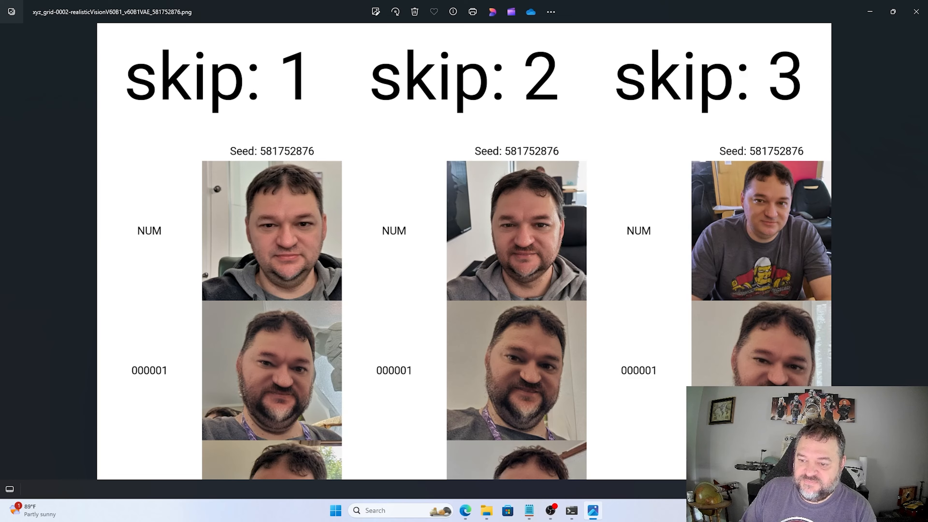
pyautogui.click(916, 11)
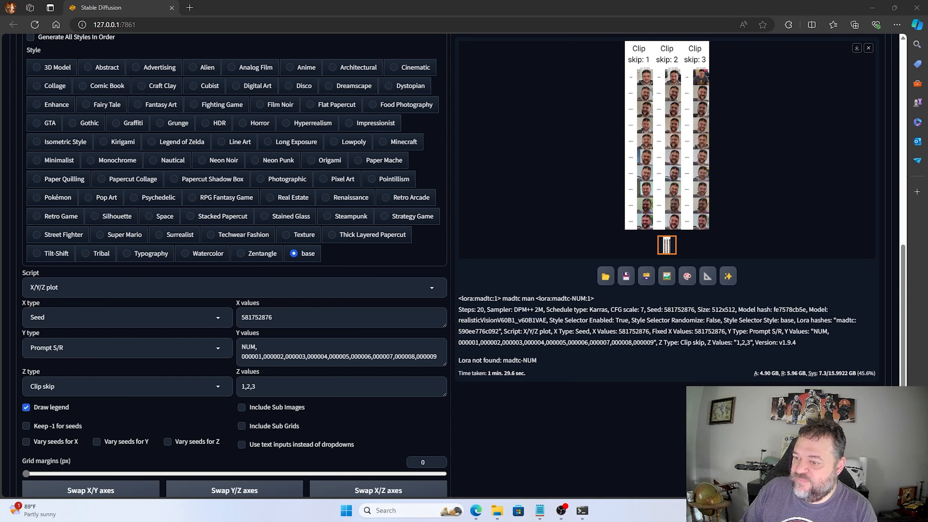
# Set Clip skip to 3 in the Stable Diffusion web UI and select the <lora:madtc:1> tag in the prompt.
pyautogui.scroll(1, 305, 342)
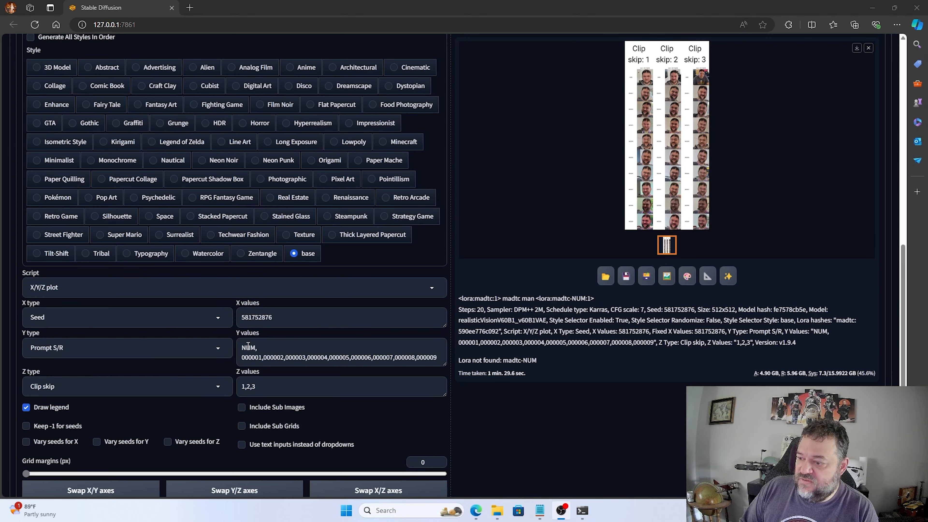
pyautogui.scroll(10, 254, 346)
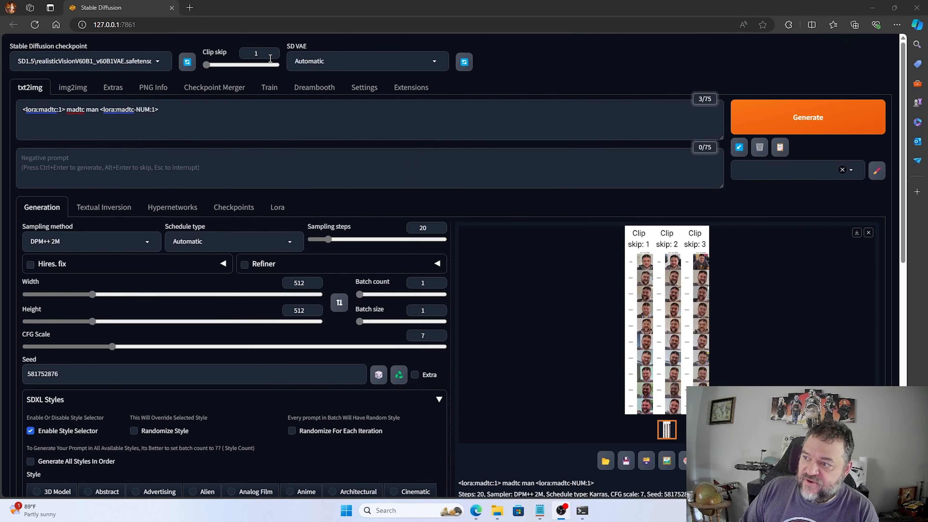
pyautogui.scroll(-1, 271, 53)
pyautogui.scroll(1, 274, 52)
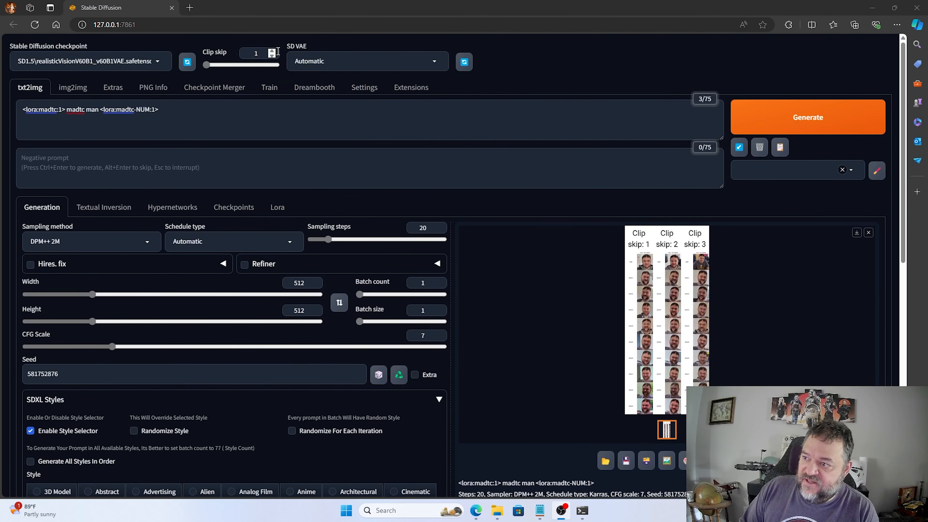
pyautogui.click(273, 51)
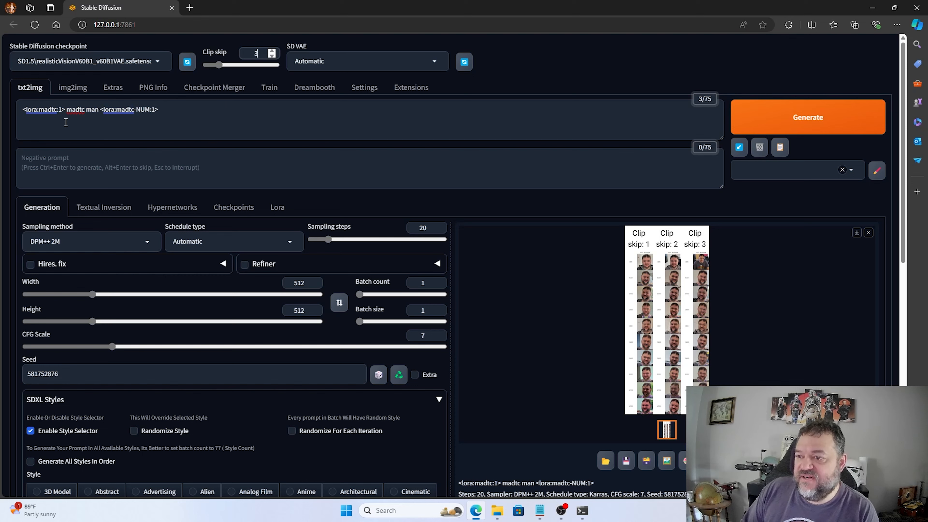
pyautogui.moveTo(65, 111); pyautogui.dragTo(22, 111)
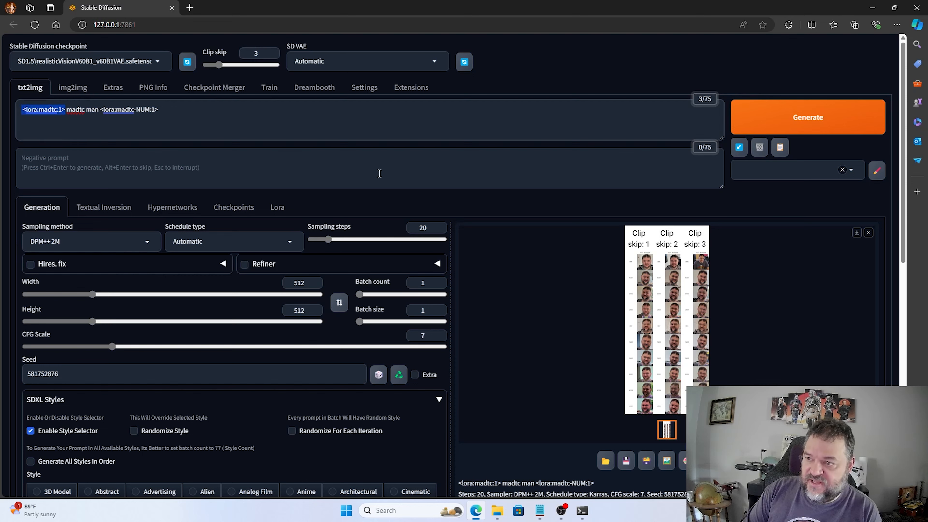
# Remove the <lora:madtc:1> tag from the prompt, set Clip skip to 1 and generate the X/Y/Z plot again.
pyautogui.press('BackSpace')
pyautogui.moveTo(218, 65); pyautogui.dragTo(207, 65)
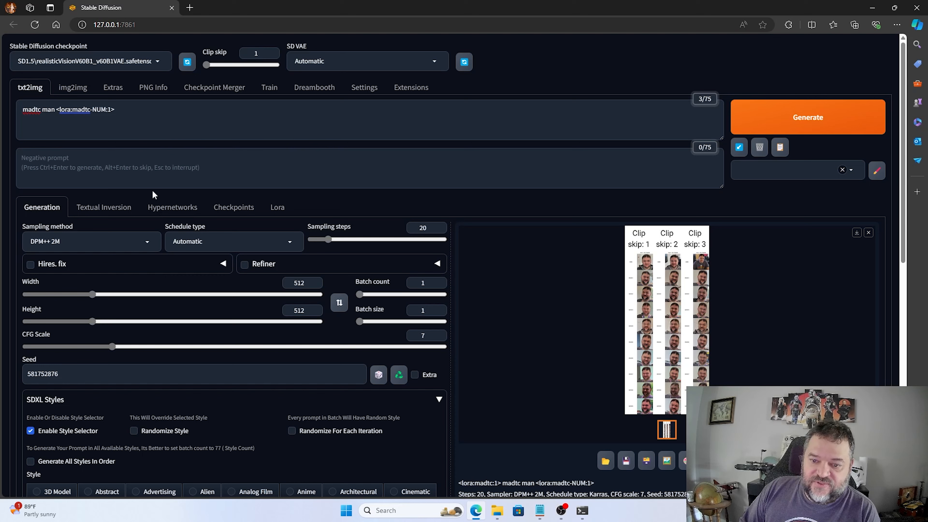
pyautogui.click(834, 119)
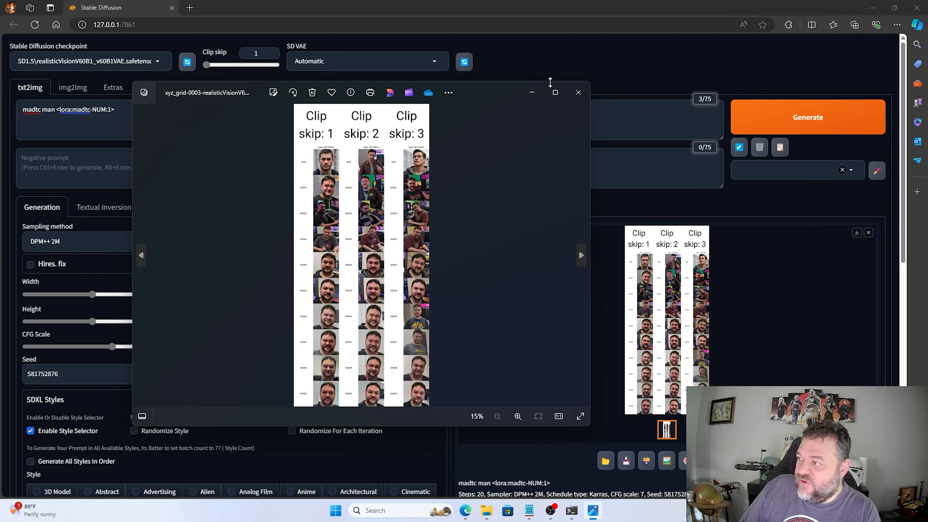
# Maximize the new grid image in Photos and examine its Clip skip headings and NUM row at readable size.
pyautogui.click(559, 94)
pyautogui.scroll(5, 438, 170)
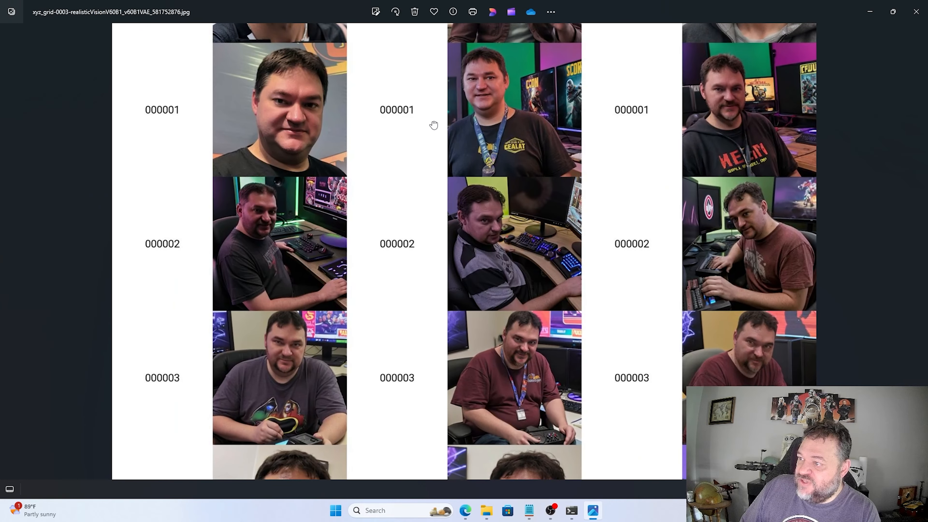
pyautogui.moveTo(432, 124); pyautogui.dragTo(409, 315)
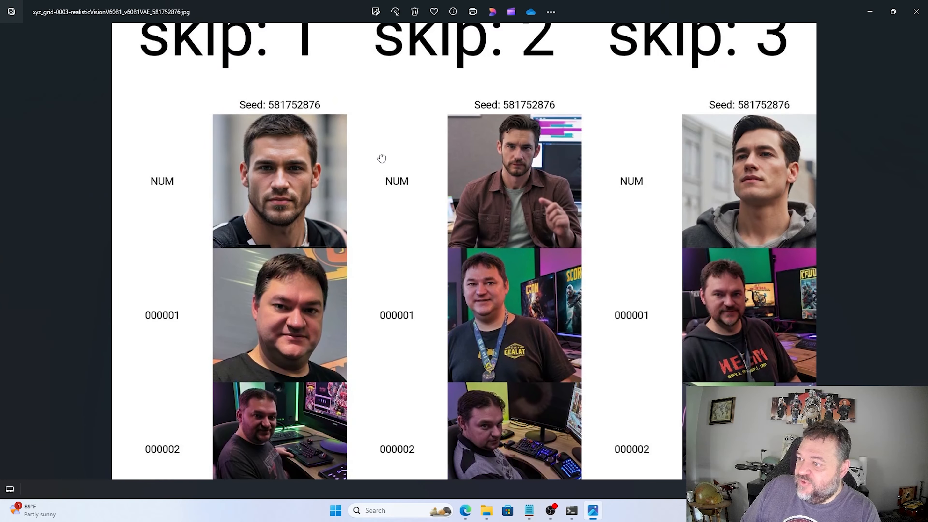
pyautogui.moveTo(381, 158); pyautogui.dragTo(379, 216)
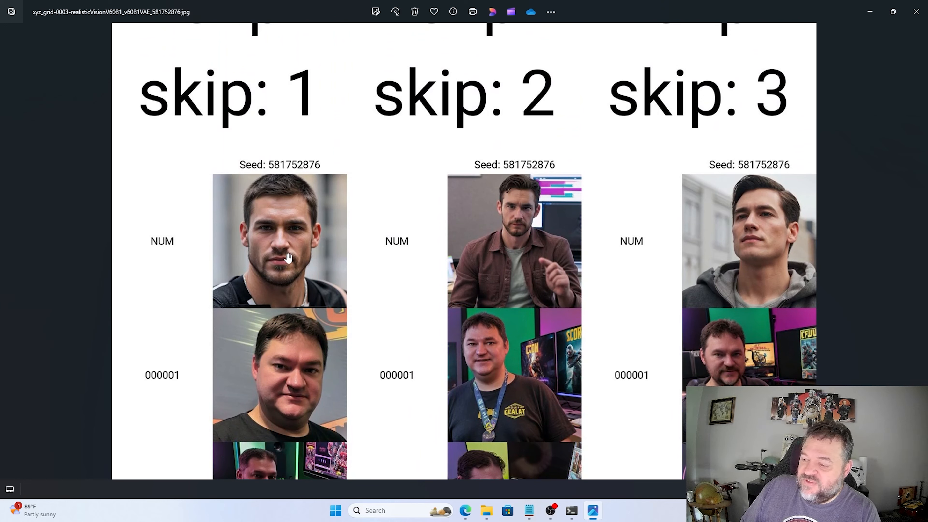
pyautogui.scroll(-1, 352, 248)
pyautogui.scroll(1, 352, 249)
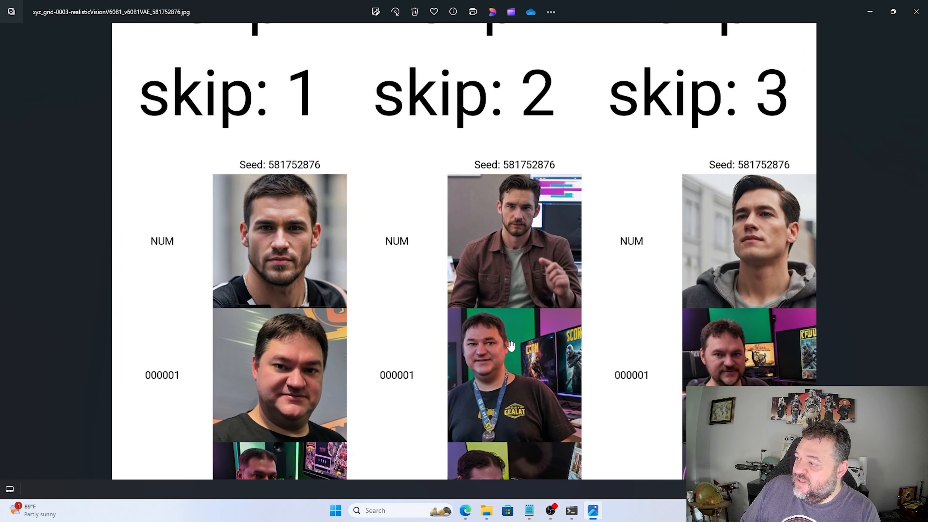
# Compare the likeness in grid rows 000001 down to 000009 across the three Clip skip columns.
pyautogui.moveTo(511, 345); pyautogui.dragTo(457, 222)
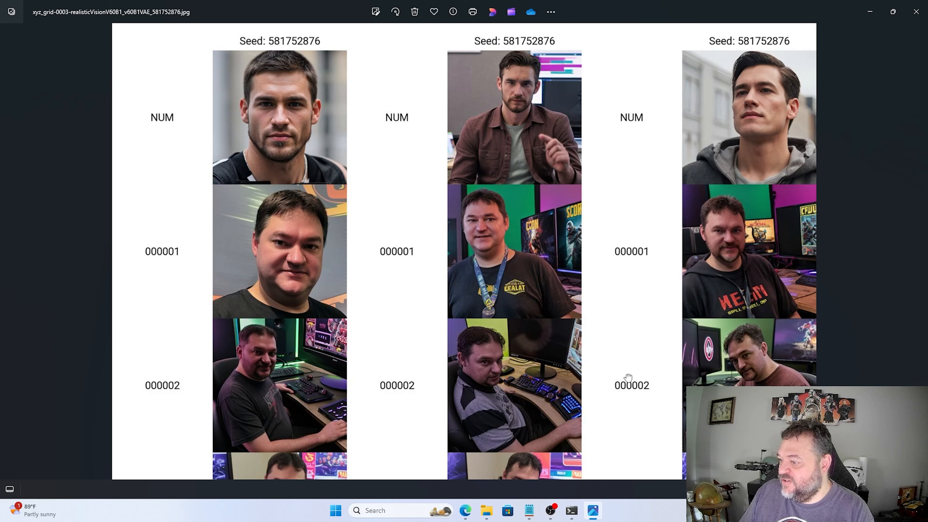
pyautogui.moveTo(623, 379); pyautogui.dragTo(427, 217)
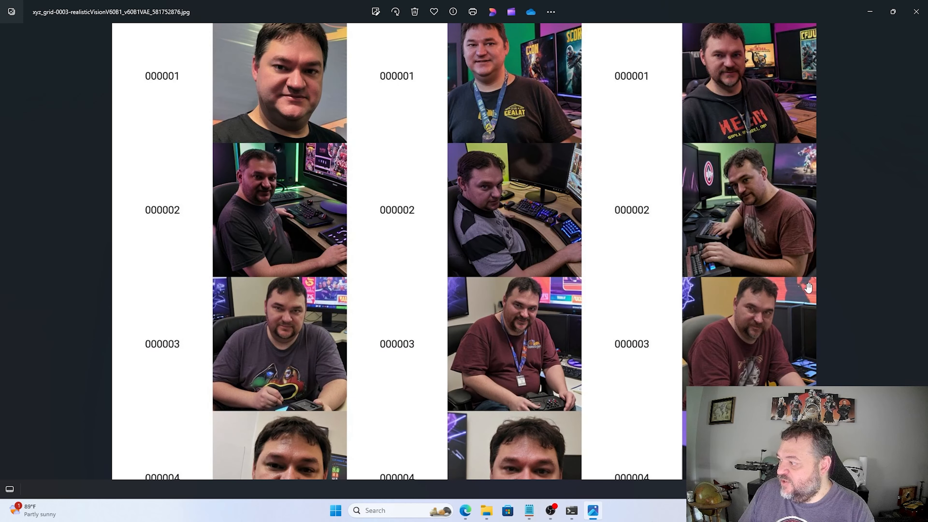
pyautogui.moveTo(733, 345); pyautogui.dragTo(699, 105)
pyautogui.moveTo(586, 256); pyautogui.dragTo(646, 136)
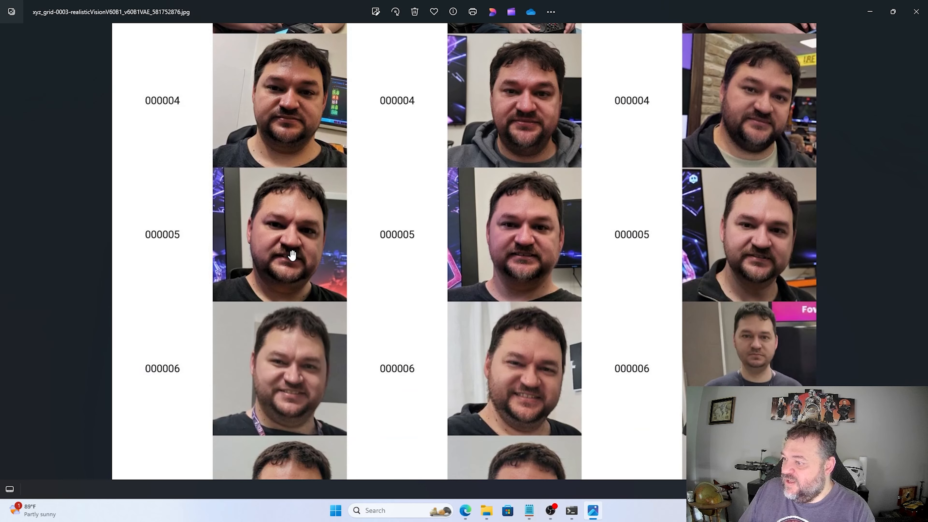
pyautogui.moveTo(759, 253); pyautogui.dragTo(714, 110)
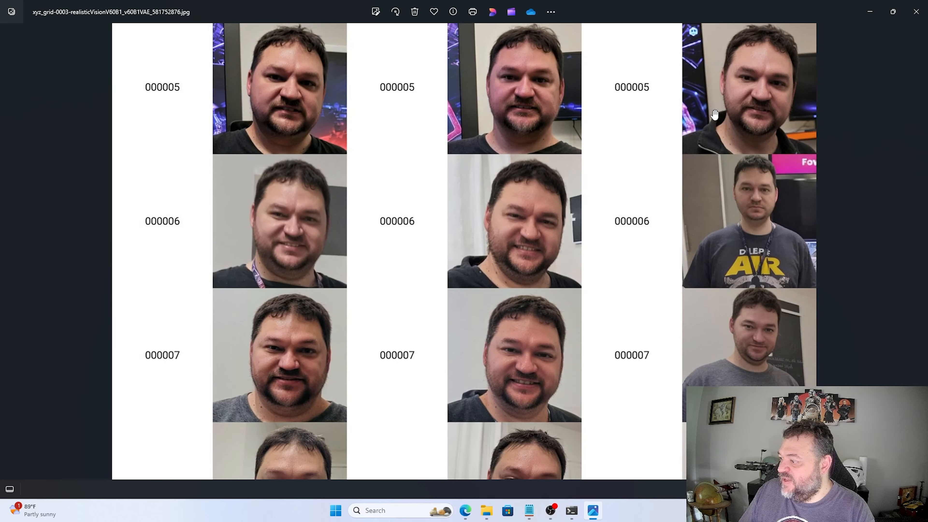
pyautogui.moveTo(458, 244); pyautogui.dragTo(461, 129)
pyautogui.moveTo(484, 232); pyautogui.dragTo(490, 125)
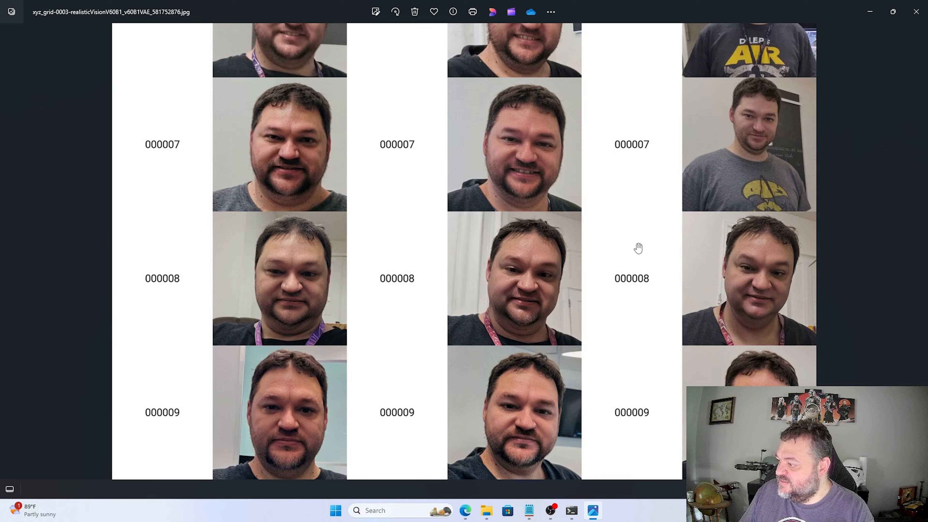
# Review the new grid from row 000009 back up to NUM, judging which epochs keep the likeness with varied poses.
pyautogui.moveTo(638, 247); pyautogui.dragTo(636, 359)
pyautogui.moveTo(648, 236); pyautogui.dragTo(629, 362)
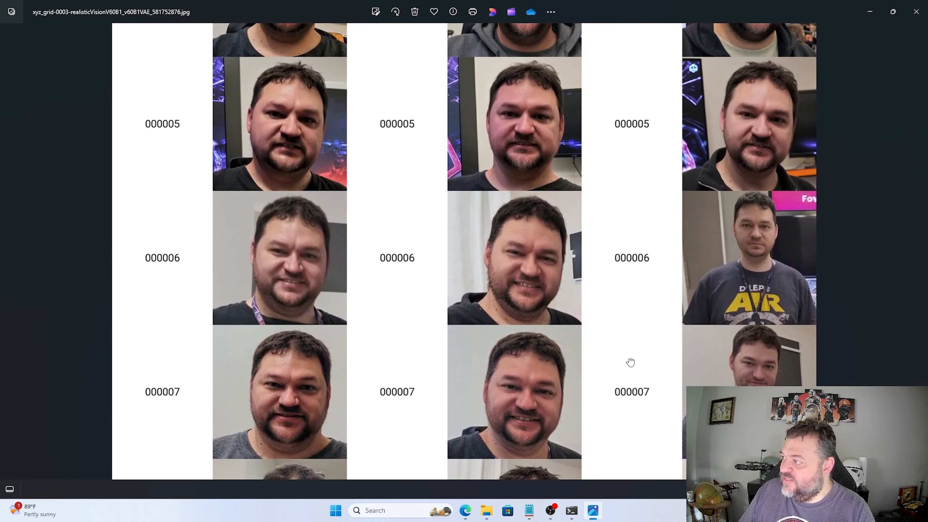
pyautogui.moveTo(607, 265)
pyautogui.mouseDown()
pyautogui.moveTo(606, 354)
pyautogui.moveTo(615, 386)
pyautogui.mouseUp()
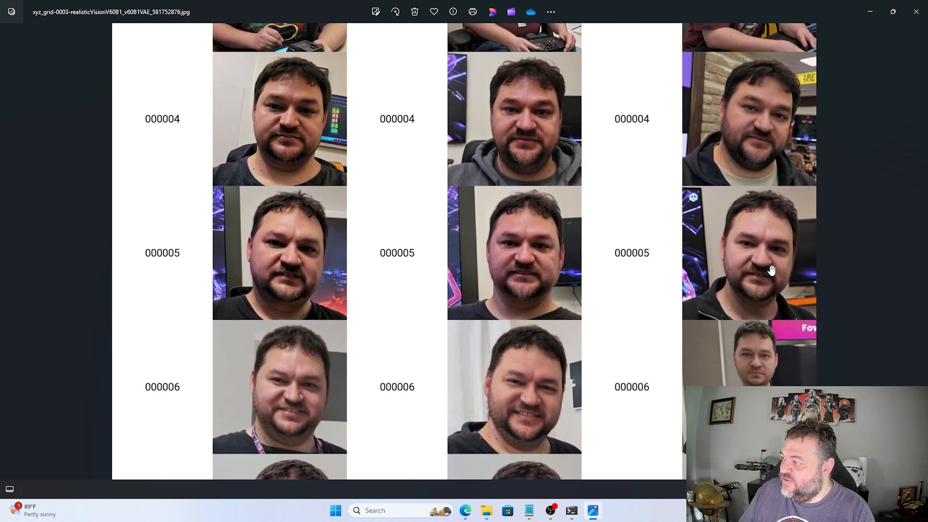
pyautogui.moveTo(761, 238); pyautogui.dragTo(740, 311)
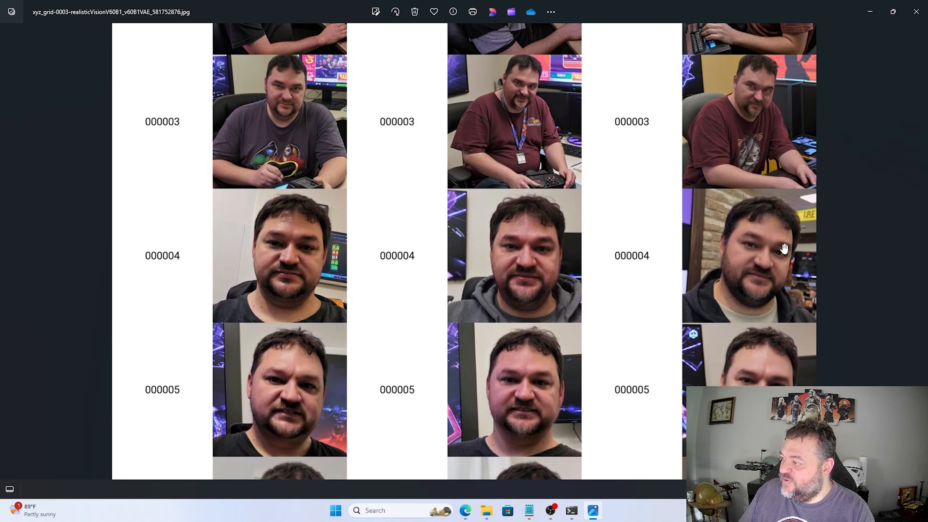
pyautogui.moveTo(767, 254); pyautogui.dragTo(766, 353)
pyautogui.moveTo(743, 221); pyautogui.dragTo(729, 362)
pyautogui.moveTo(741, 270); pyautogui.dragTo(737, 349)
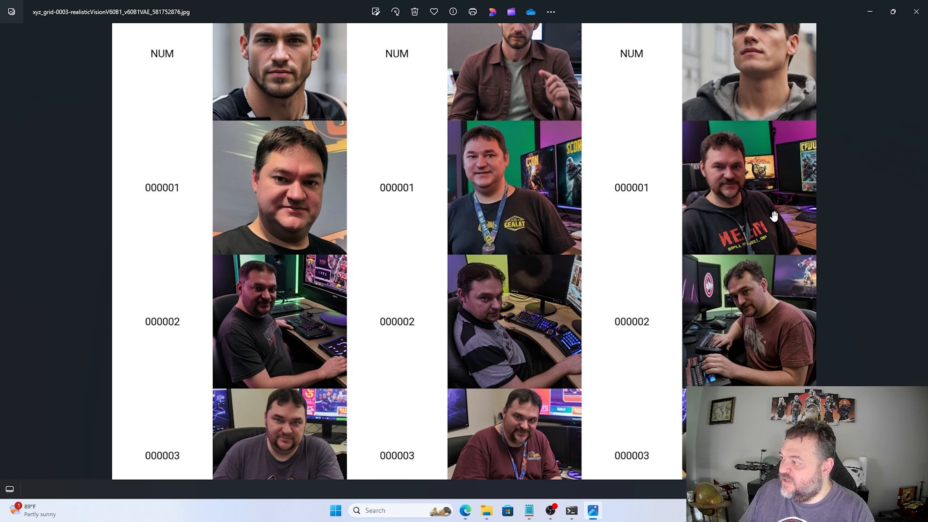
pyautogui.scroll(2, 759, 195)
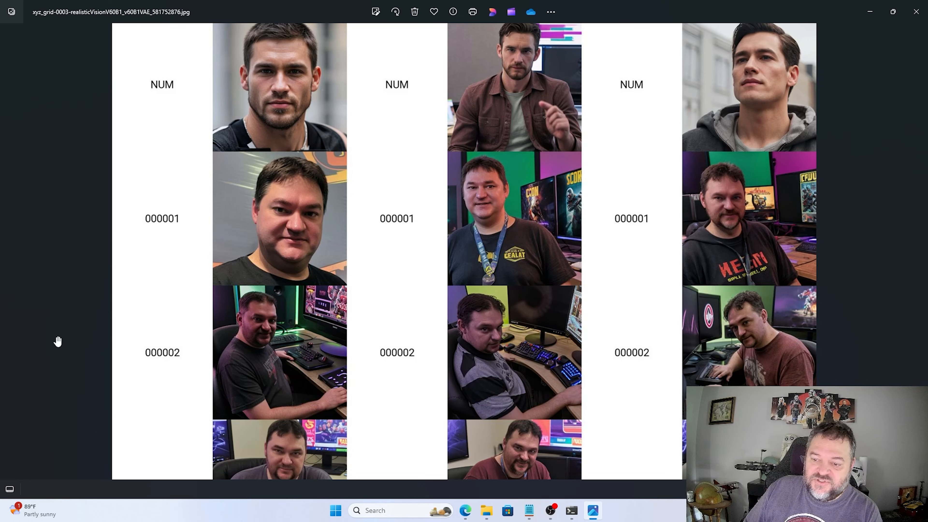
# Recheck the Clip skip headings against the images in rows NUM to 000003 of the grid.
pyautogui.scroll(1, 425, 307)
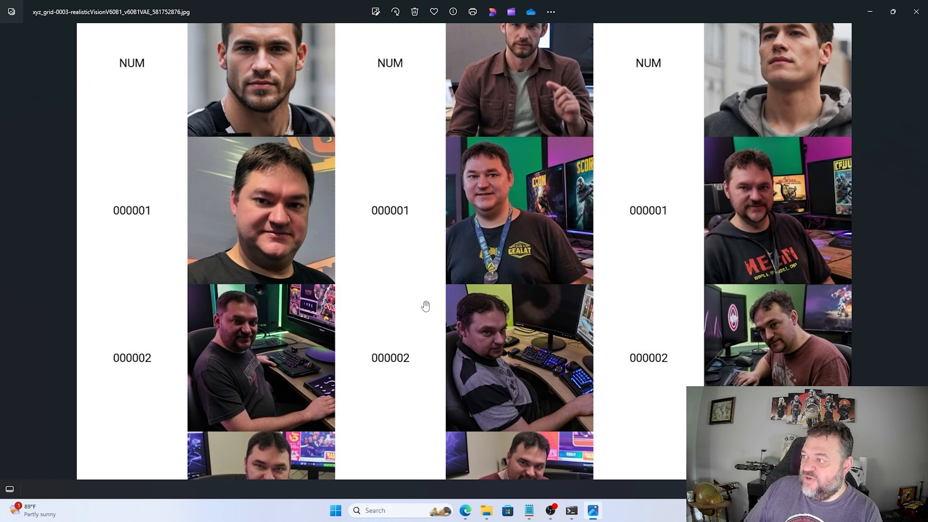
pyautogui.scroll(-1, 426, 306)
pyautogui.moveTo(443, 220); pyautogui.dragTo(446, 420)
pyautogui.moveTo(413, 223); pyautogui.dragTo(421, 252)
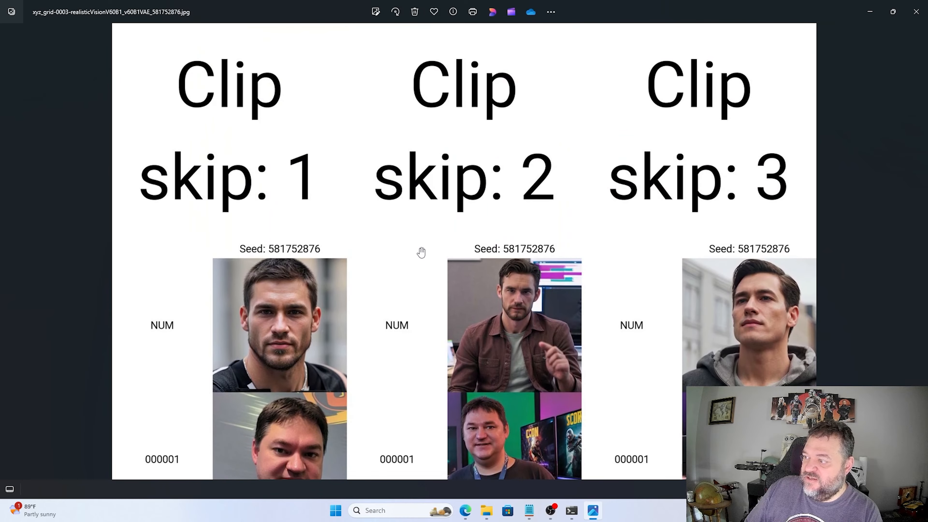
pyautogui.moveTo(457, 327); pyautogui.dragTo(453, 109)
pyautogui.moveTo(486, 299); pyautogui.dragTo(488, 201)
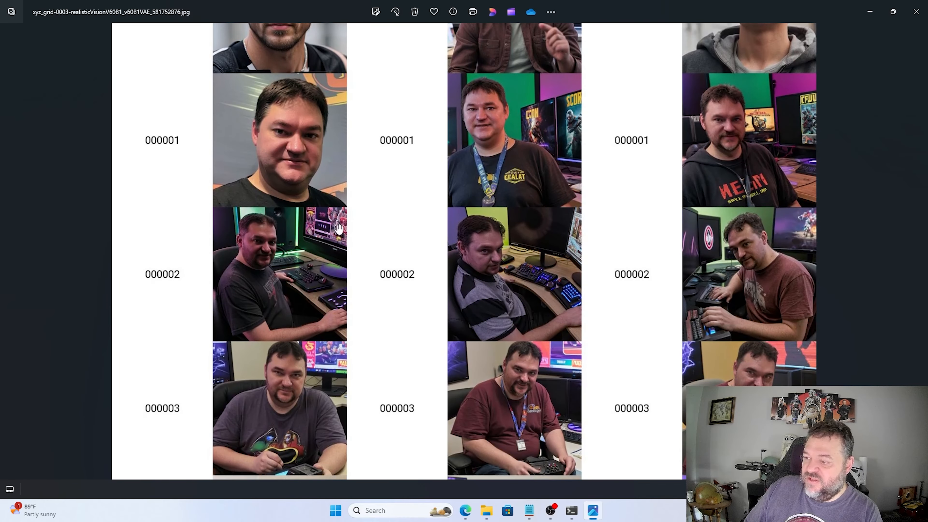